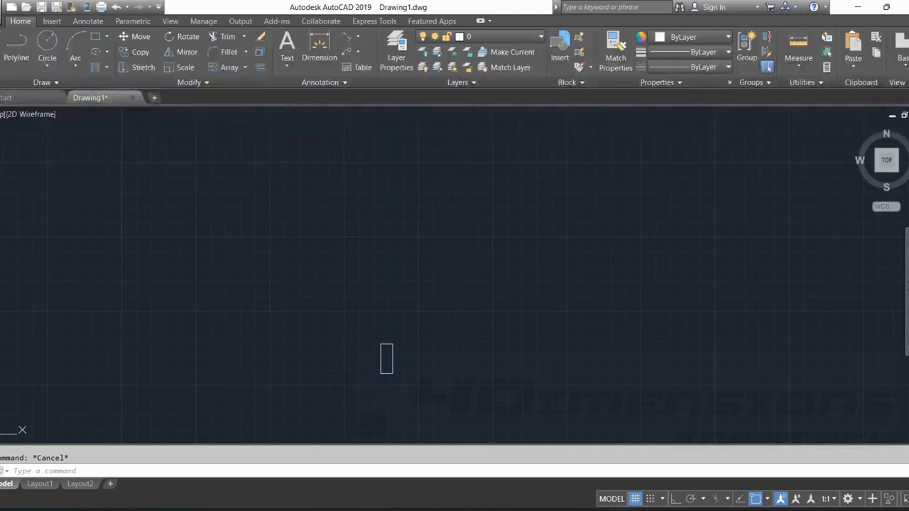
Toggle the drawing grid display off and back on twice.
middle_click_drag(442, 287, 517, 260)
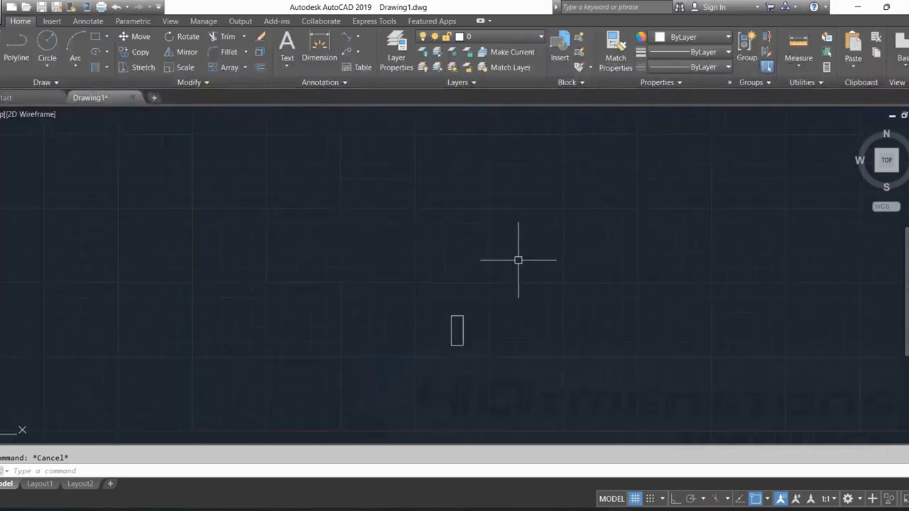
scroll(518, 259, "down", 2)
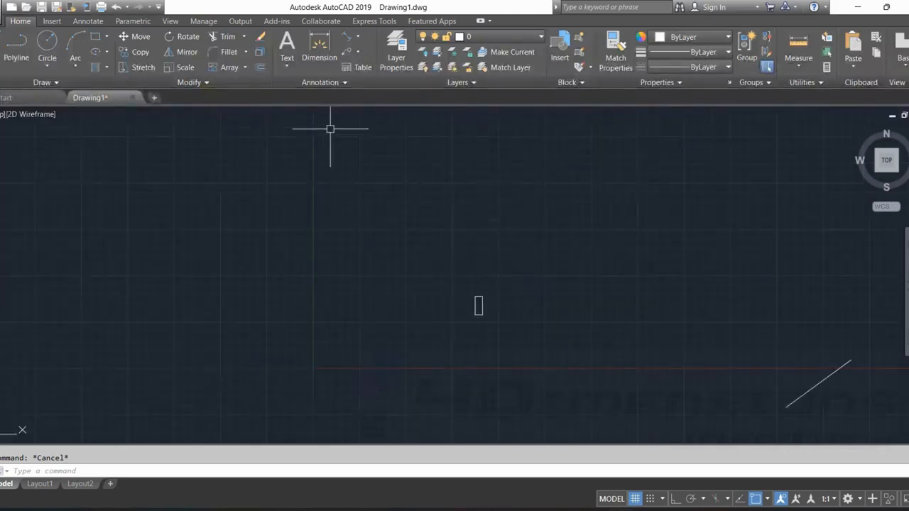
left_click(635, 499)
mouse_move(646, 509)
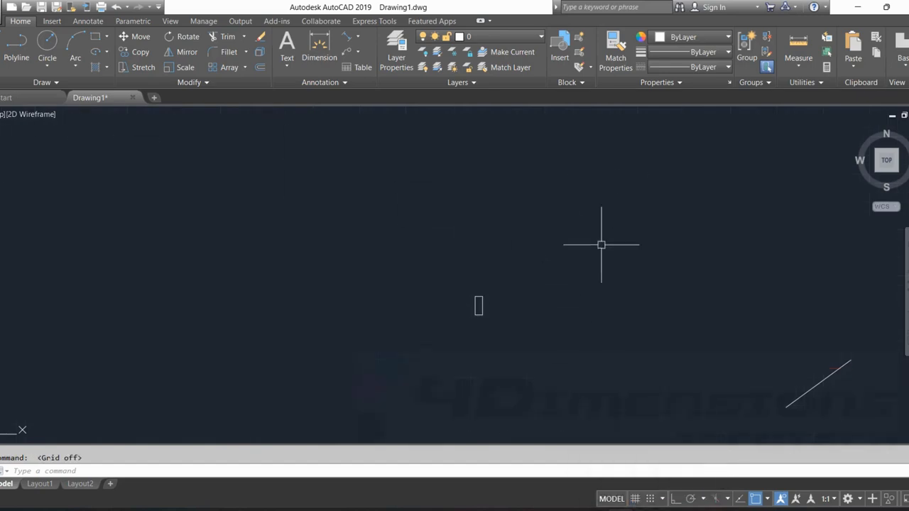
left_click(635, 500)
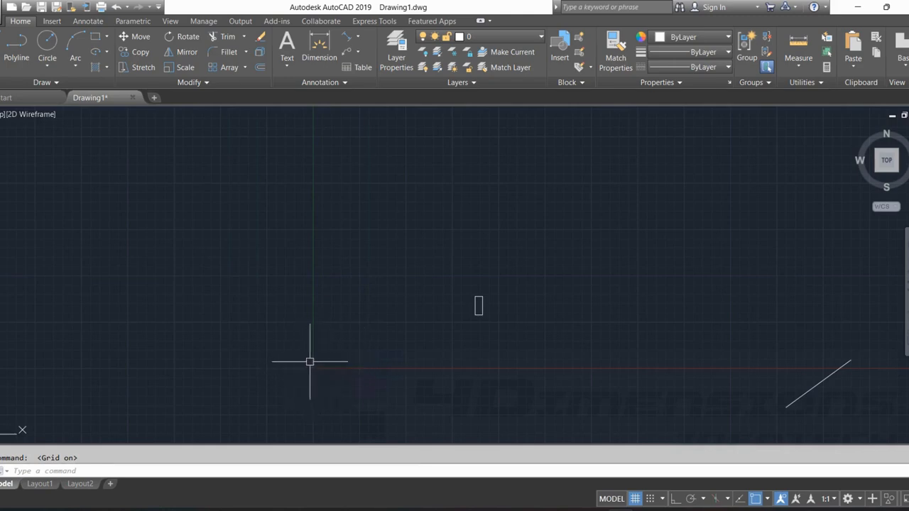
left_click(634, 499)
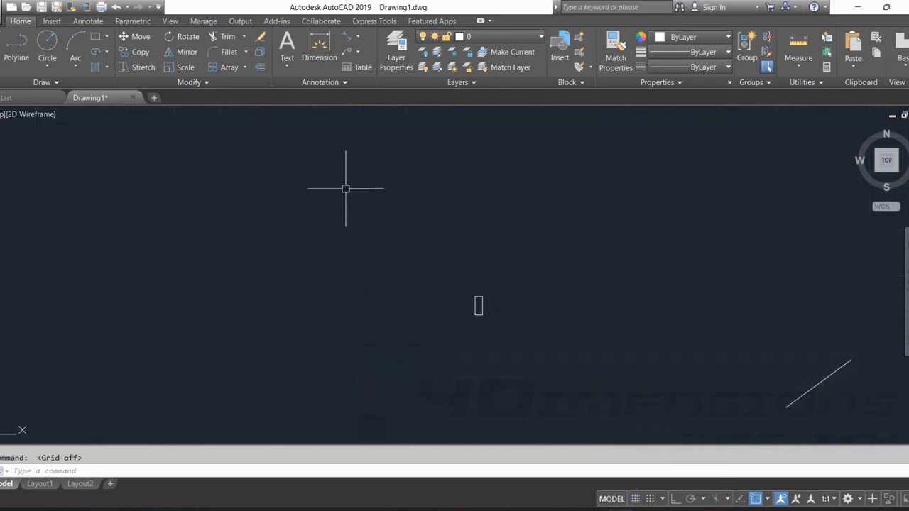
key("F7")
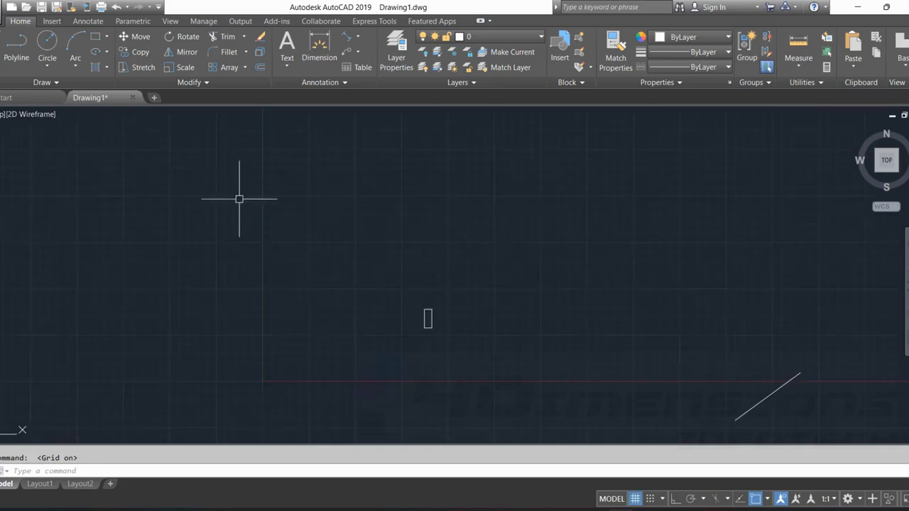
Draw a circle in an empty area using the Center, Radius method with a radius of 300.
left_click(45, 66)
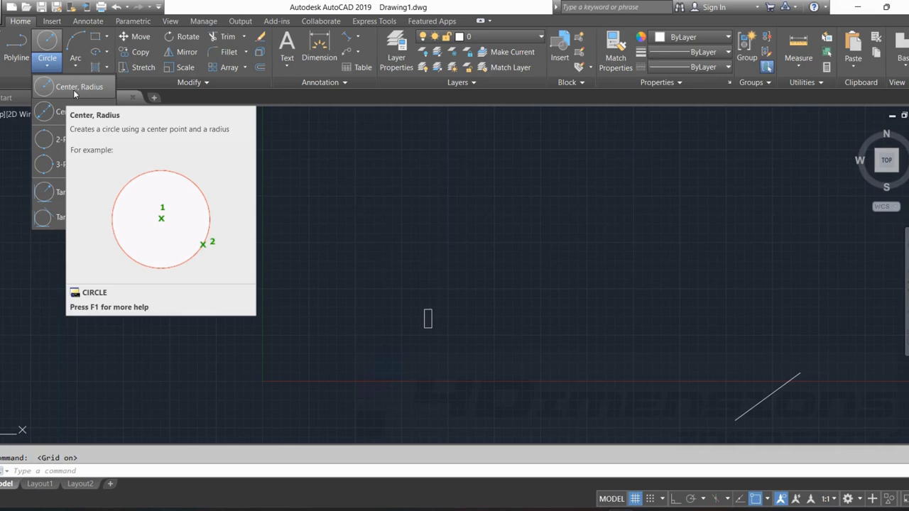
left_click(74, 94)
middle_click_drag(440, 243, 246, 239)
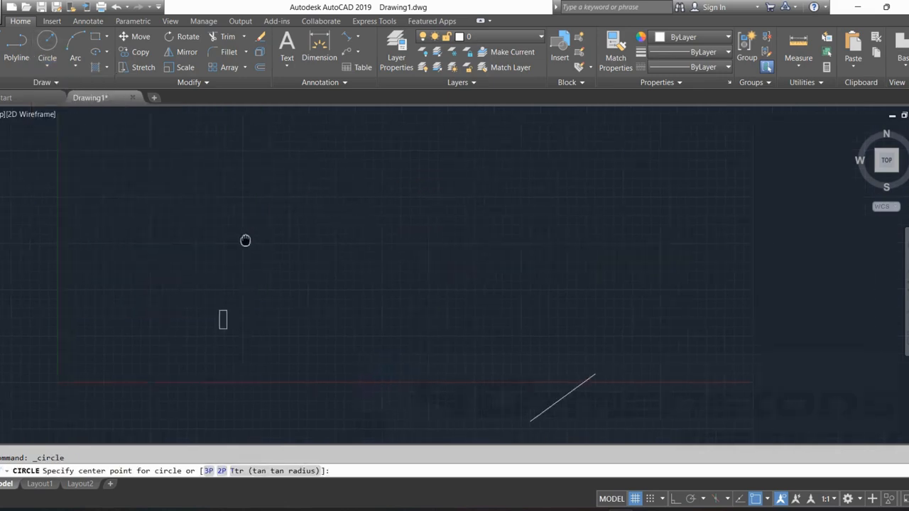
left_click(347, 256)
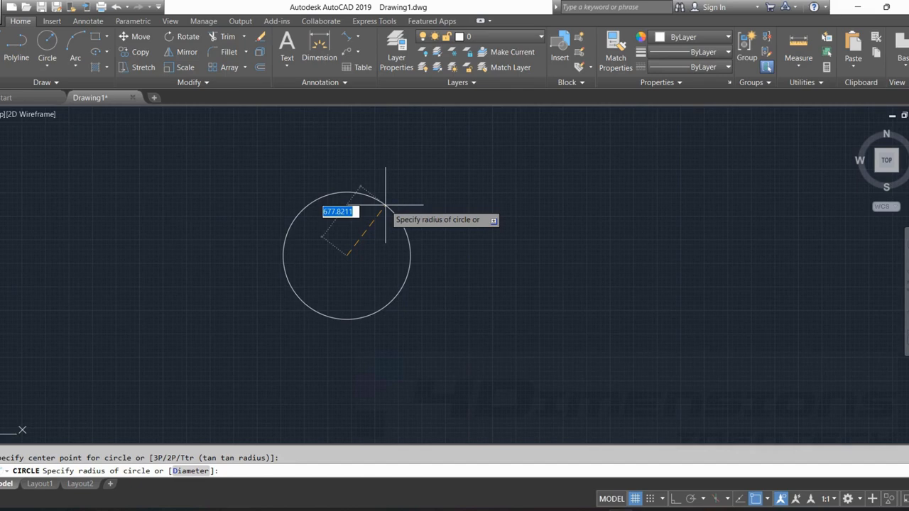
type("300")
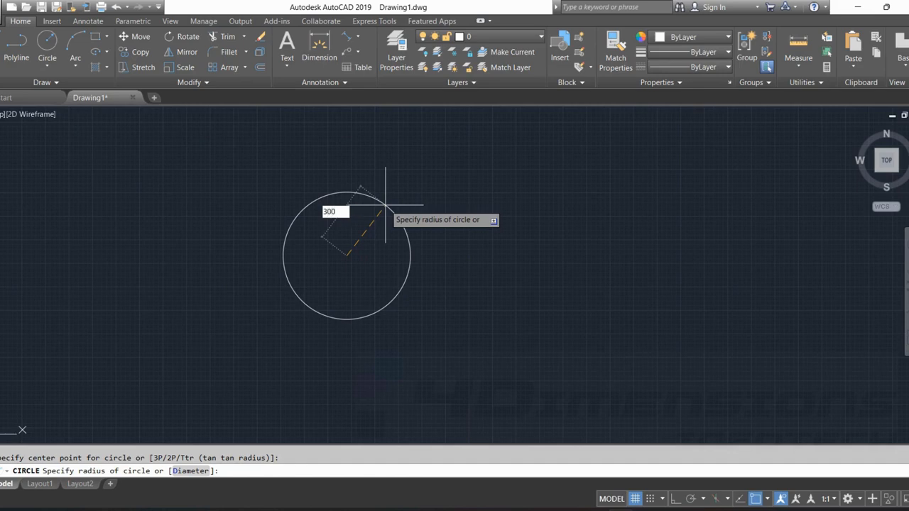
key("Return")
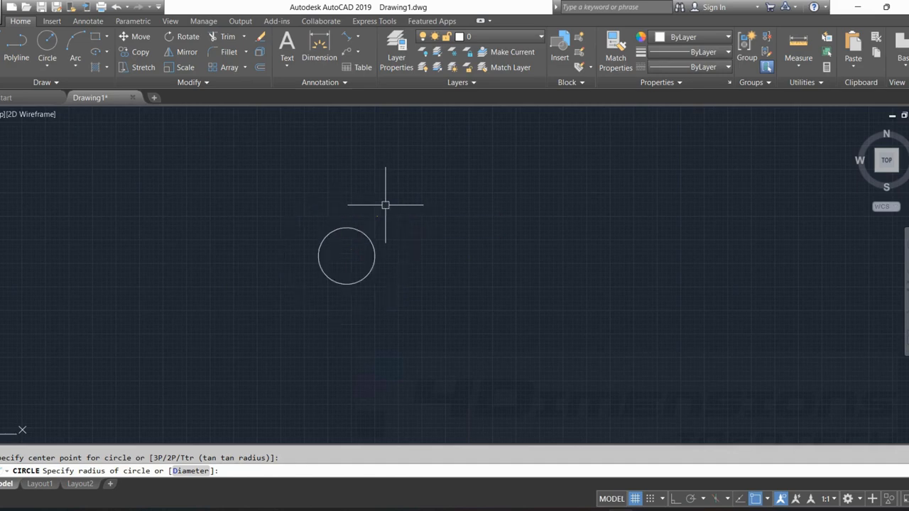
Draw a second circle beside the first using the Center, Diameter method with a diameter of 600.
scroll(372, 278, "up", 3)
left_click(47, 64)
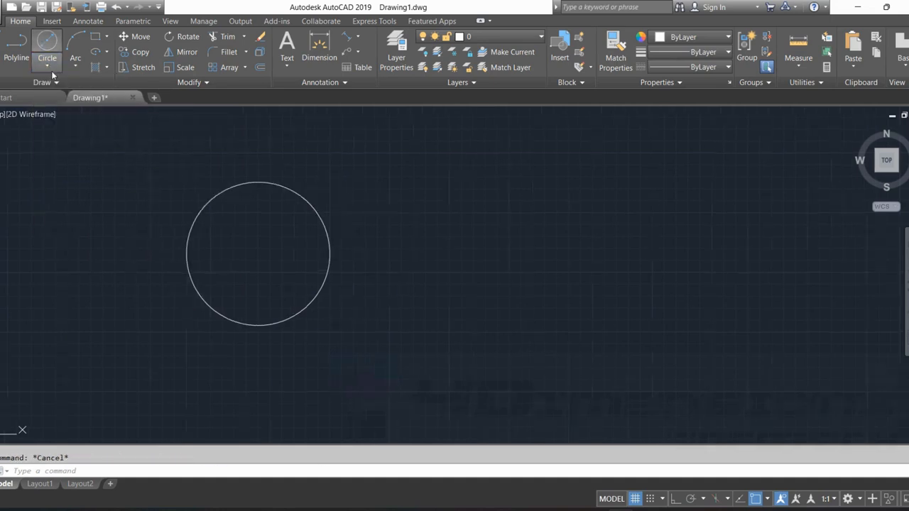
left_click(51, 67)
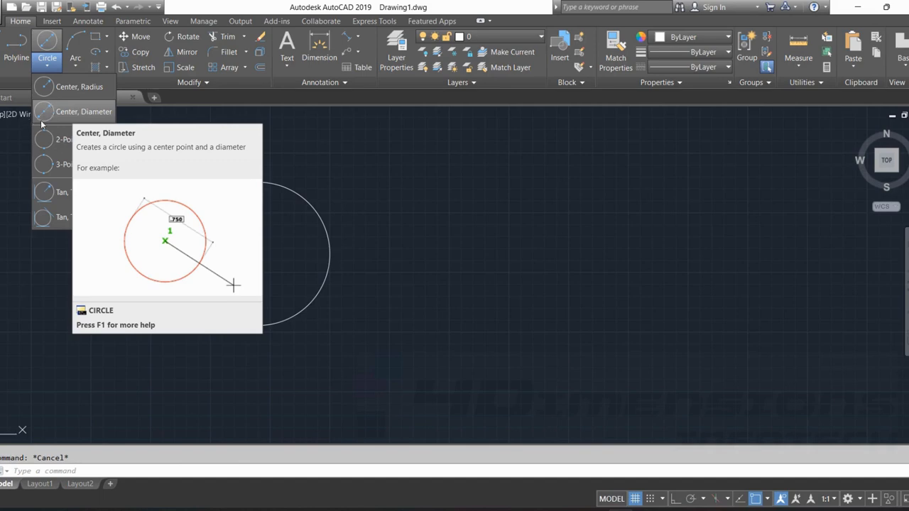
left_click(50, 116)
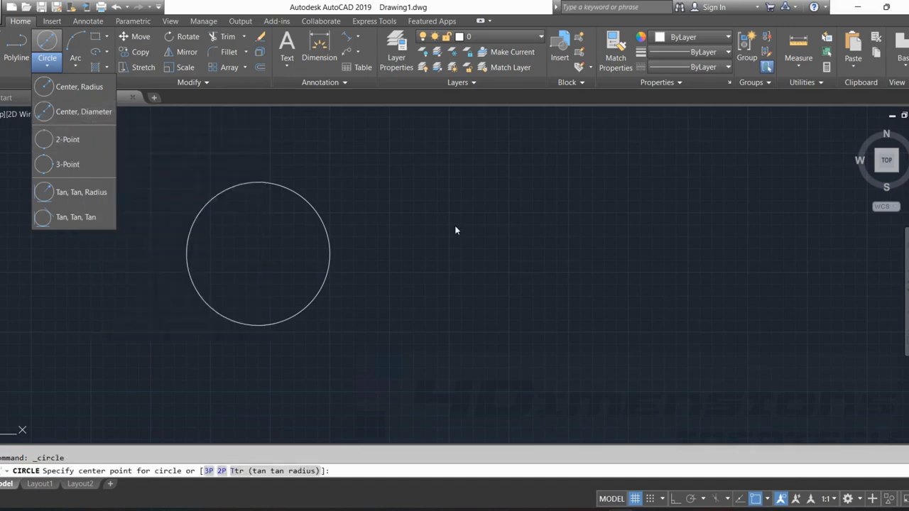
left_click(490, 263)
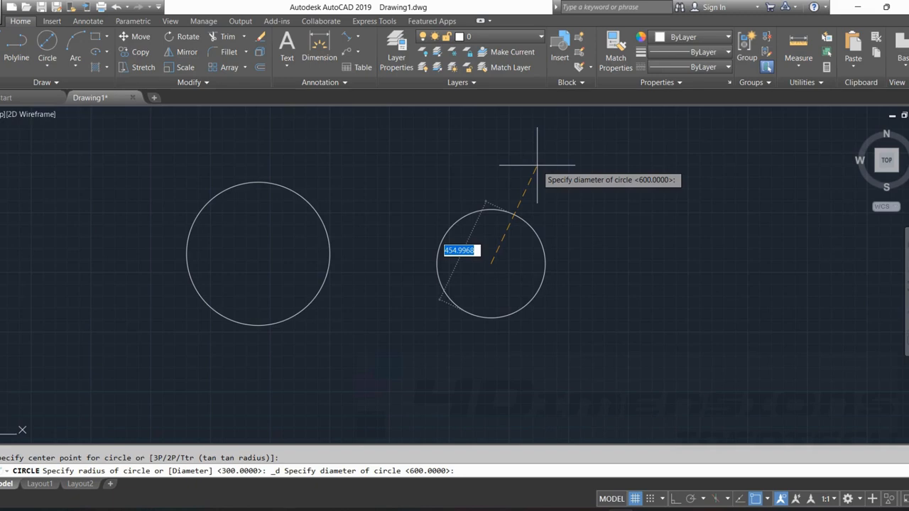
type("600")
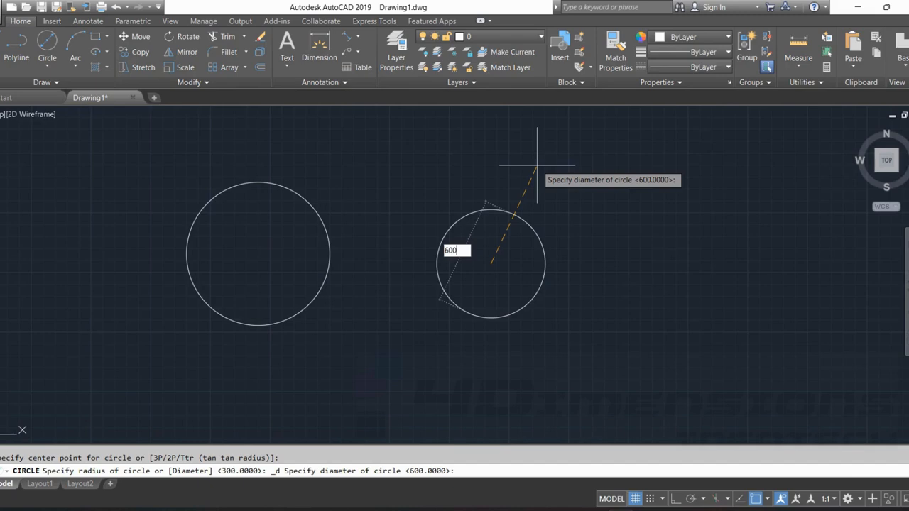
key("Return")
key("Escape")
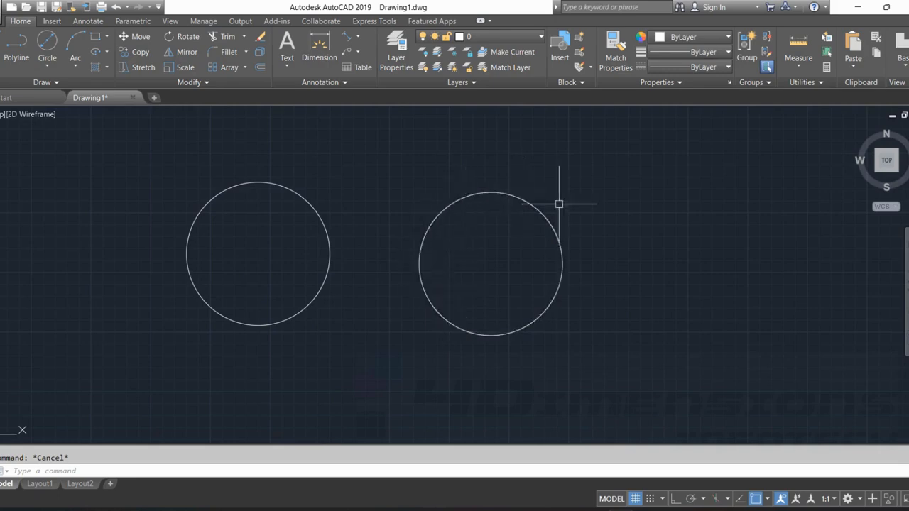
Turn on Ortho mode and draw a vertical line 200 units long in the empty area beside the second circle.
left_click(47, 64)
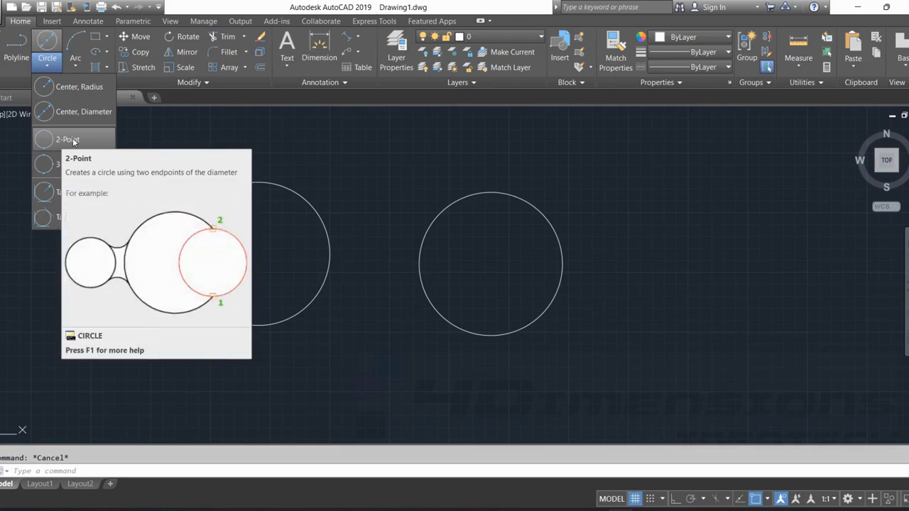
left_click(2, 54)
left_click(2, 54)
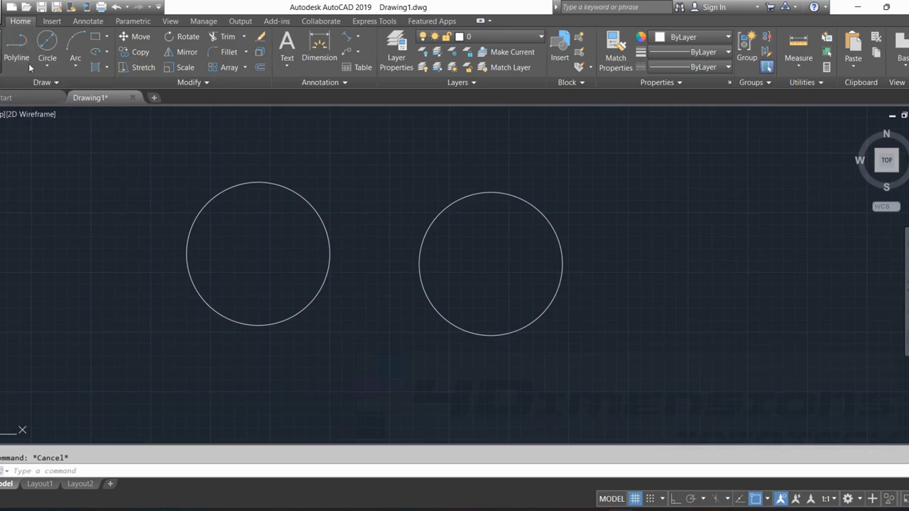
mouse_move(728, 268)
middle_mouse_down()
mouse_move(529, 257)
mouse_move(335, 267)
middle_mouse_up()
left_click(422, 349)
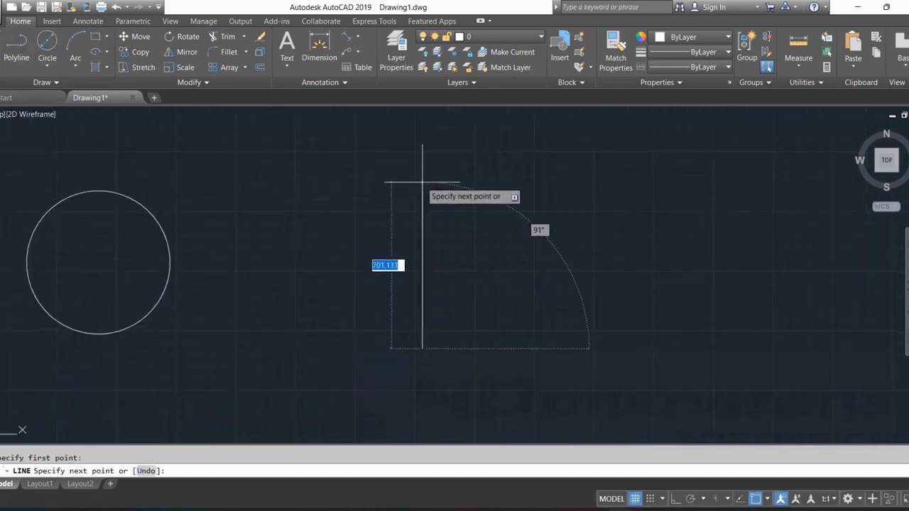
left_click(676, 499)
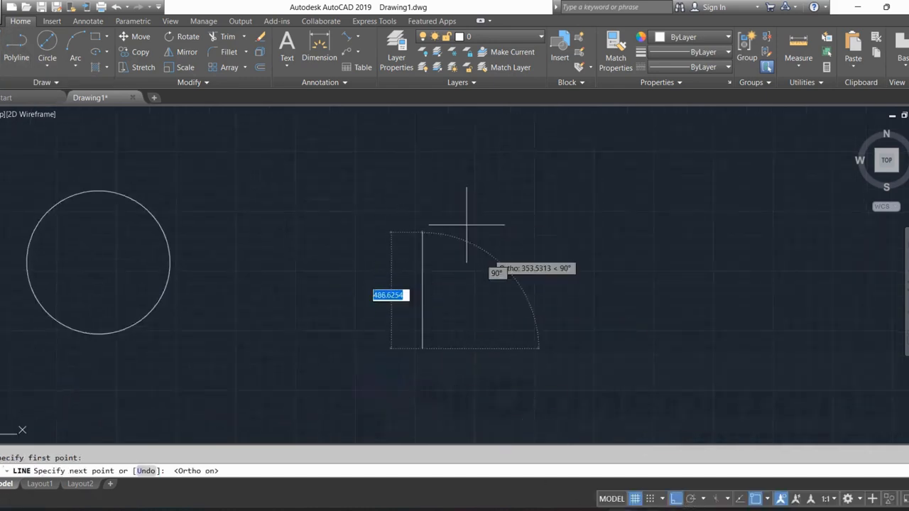
type("200")
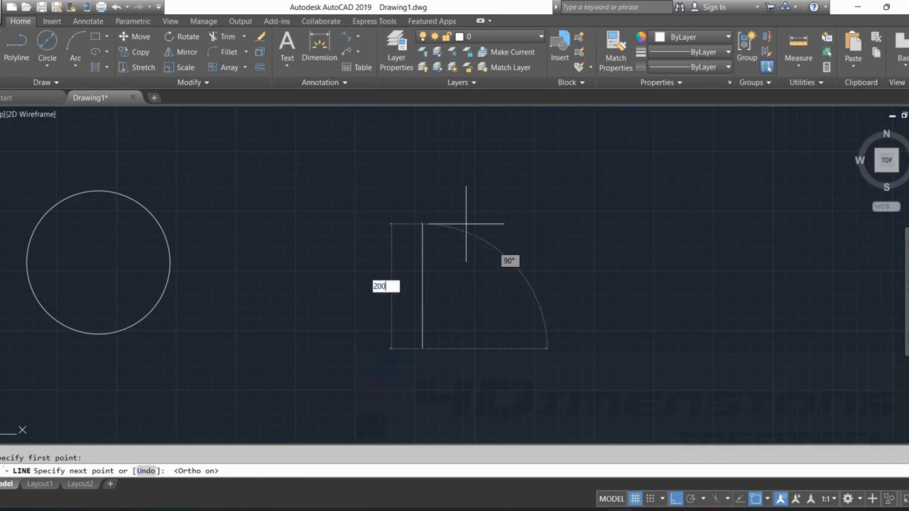
key("Return")
key("Escape")
Draw a 2-Point circle starting at the vertical line's upper endpoint, extending horizontally with a diameter of 100.
scroll(446, 340, "up", 5)
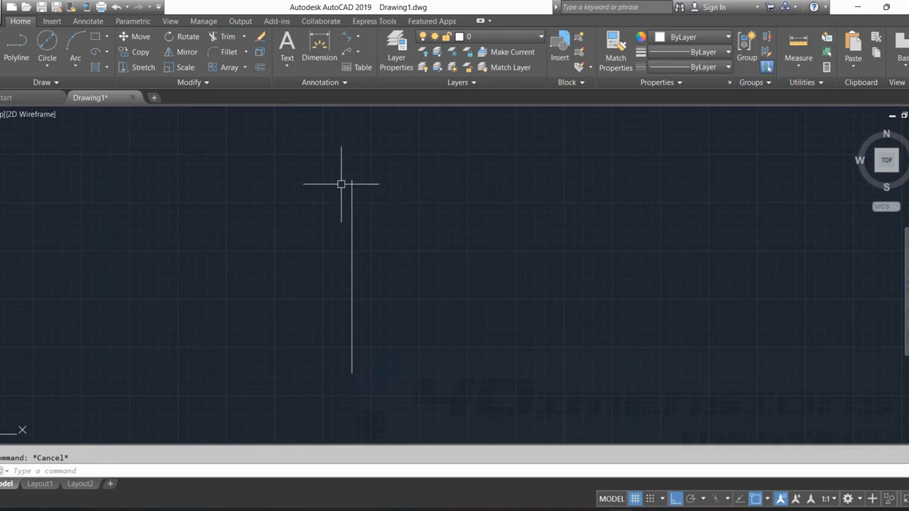
scroll(357, 206, "up", 2)
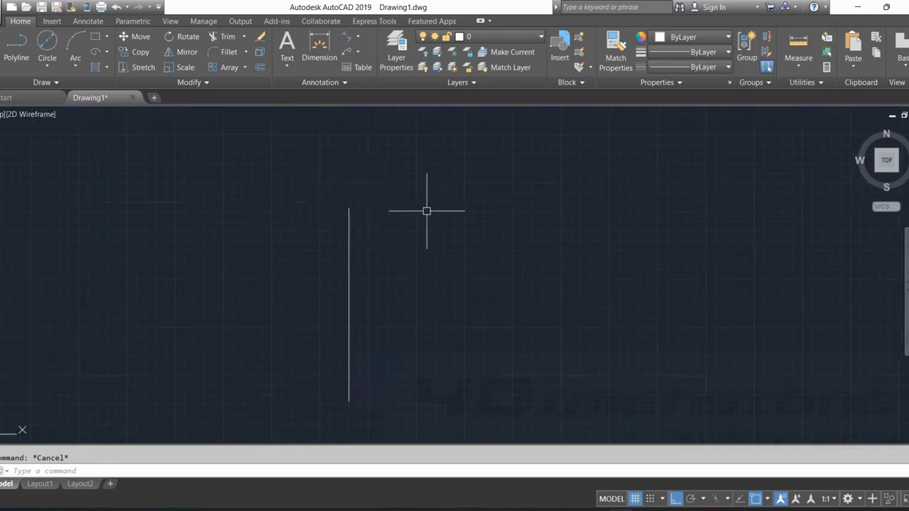
scroll(438, 205, "down", 2)
middle_click_drag(461, 208, 437, 227)
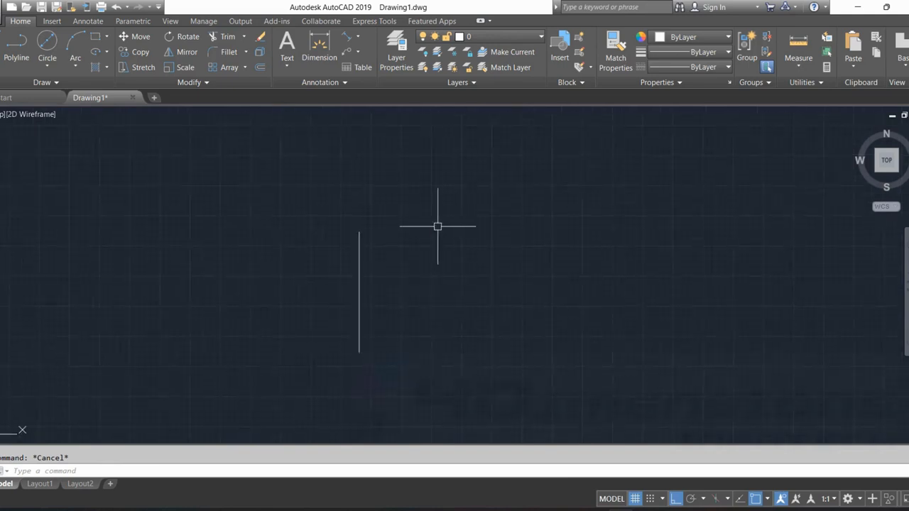
left_click(47, 65)
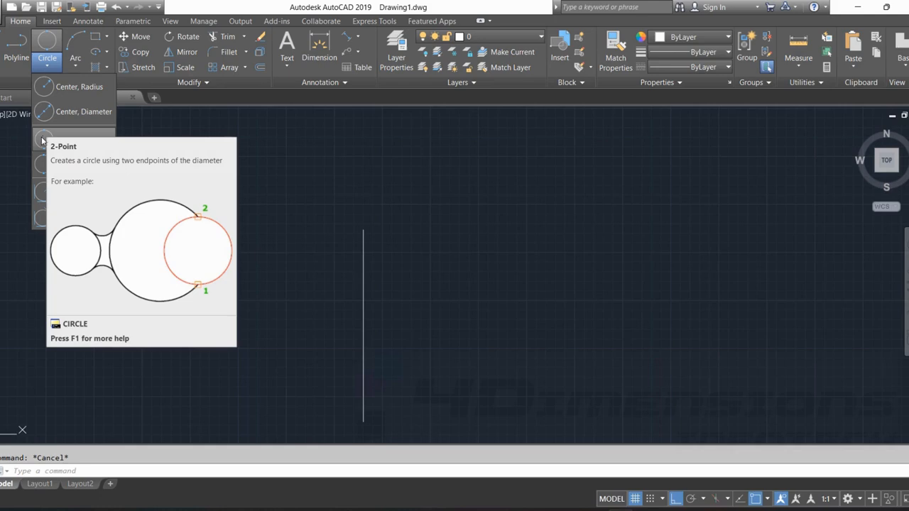
left_click(42, 141)
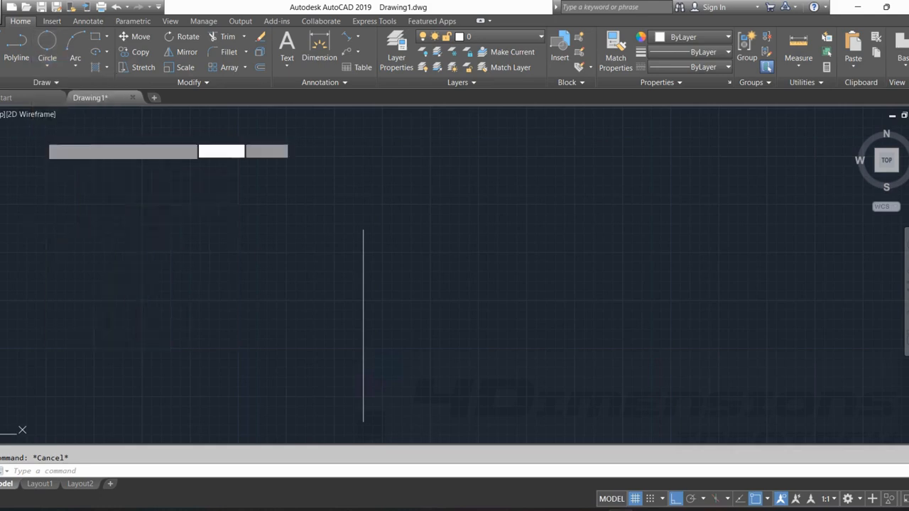
left_click(363, 228)
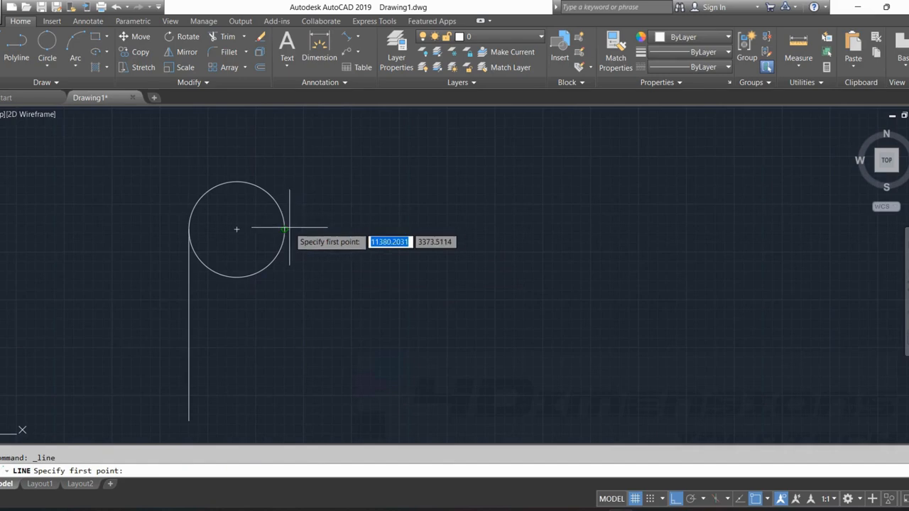
Draw a horizontal line 30 units long outward from the right quadrant of the 100-diameter circle.
left_click(284, 229)
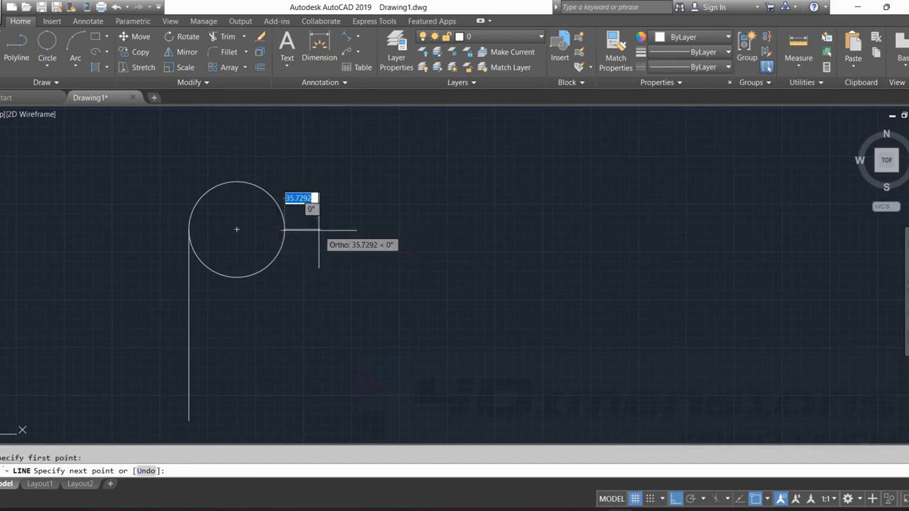
type("30")
key("Return")
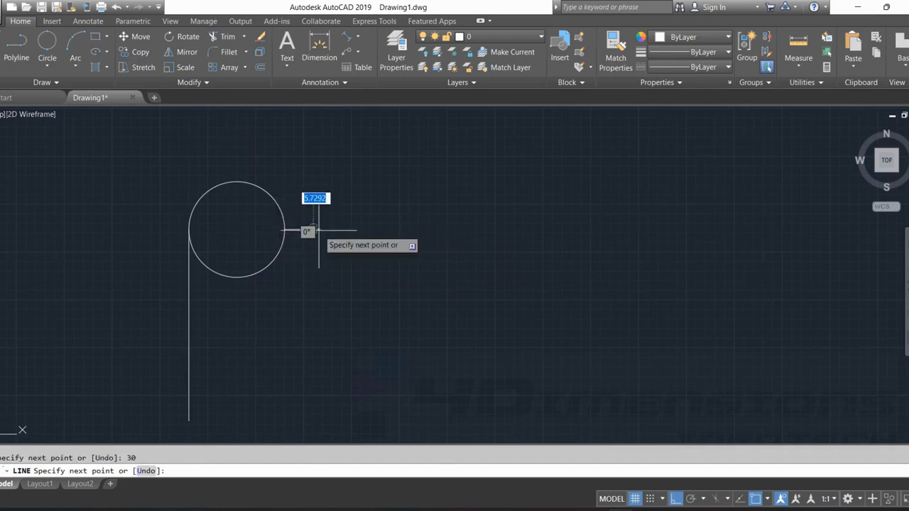
key("Escape")
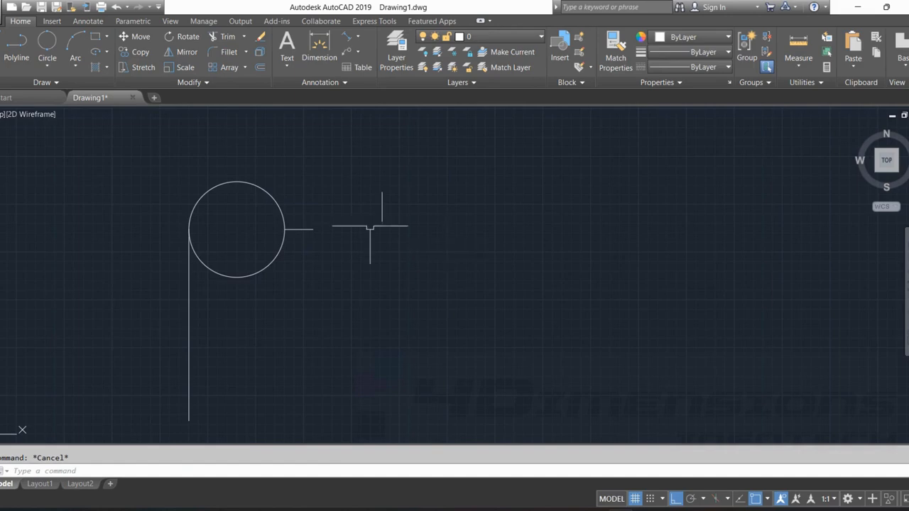
Draw a 2-Point circle from the free end of the 30-unit horizontal line, extending horizontally outward with a diameter of 200.
scroll(310, 228, "up", 4)
scroll(399, 242, "down", 3)
scroll(365, 247, "up", 2)
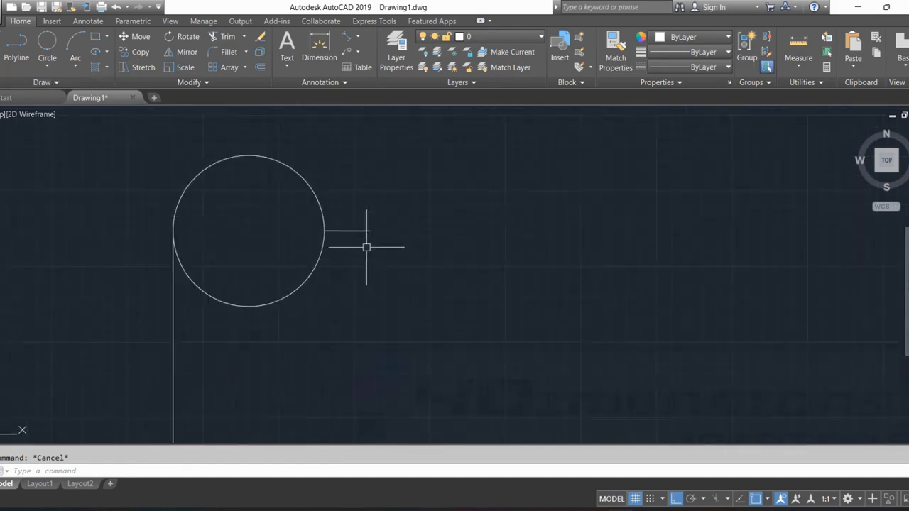
left_click(47, 66)
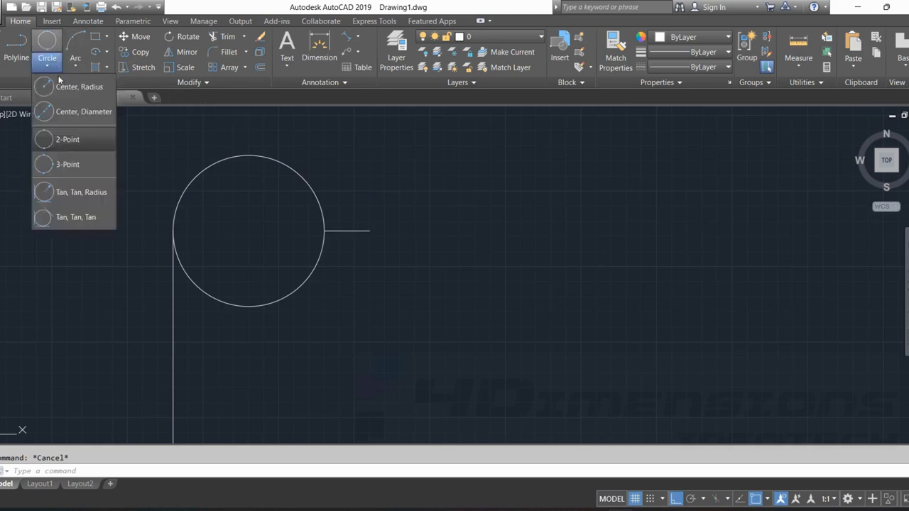
left_click(45, 138)
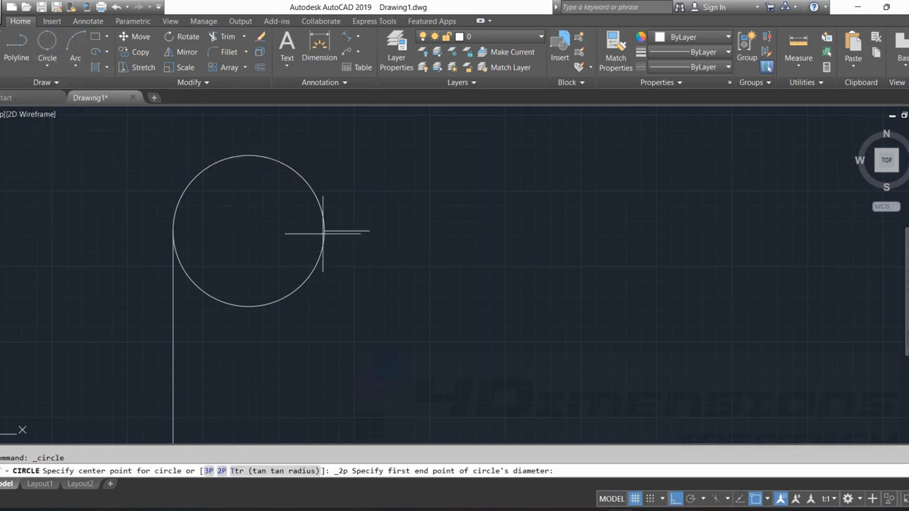
left_click(369, 231)
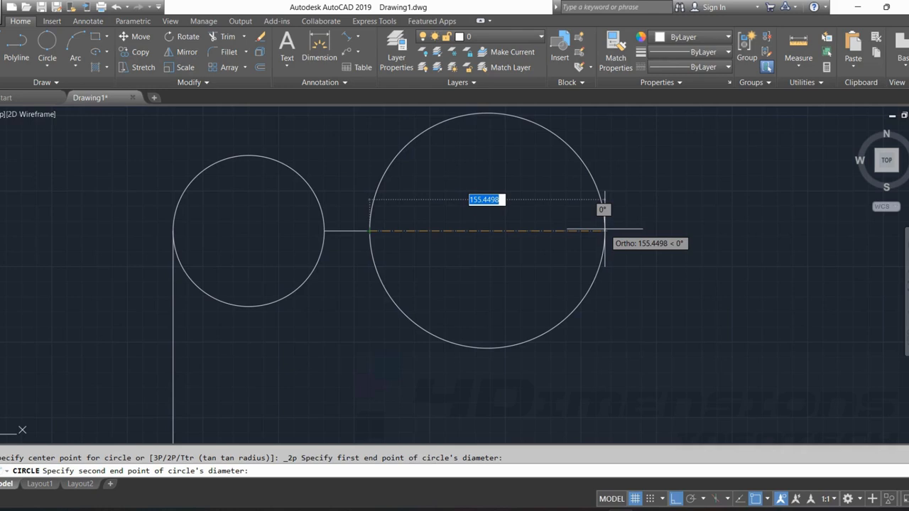
type("200")
key("Return")
scroll(568, 206, "down", 2)
key("Escape")
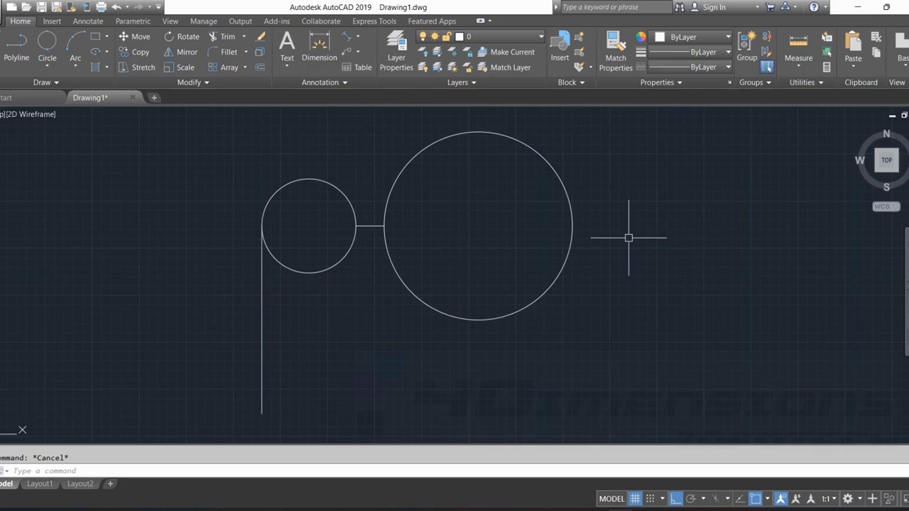
Draw a horizontal line 100 units long in an empty area of the drawing.
middle_click_drag(628, 238, 563, 237)
left_click(46, 66)
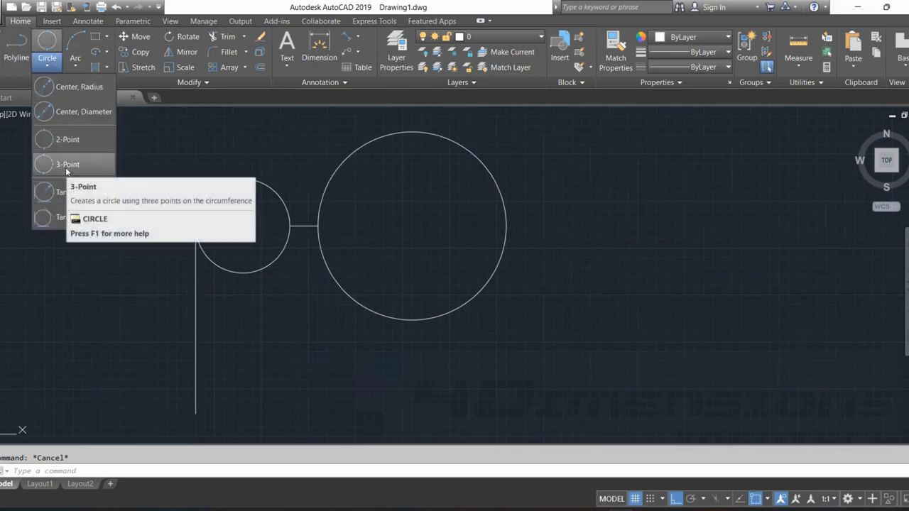
left_click(65, 167)
left_click(209, 237)
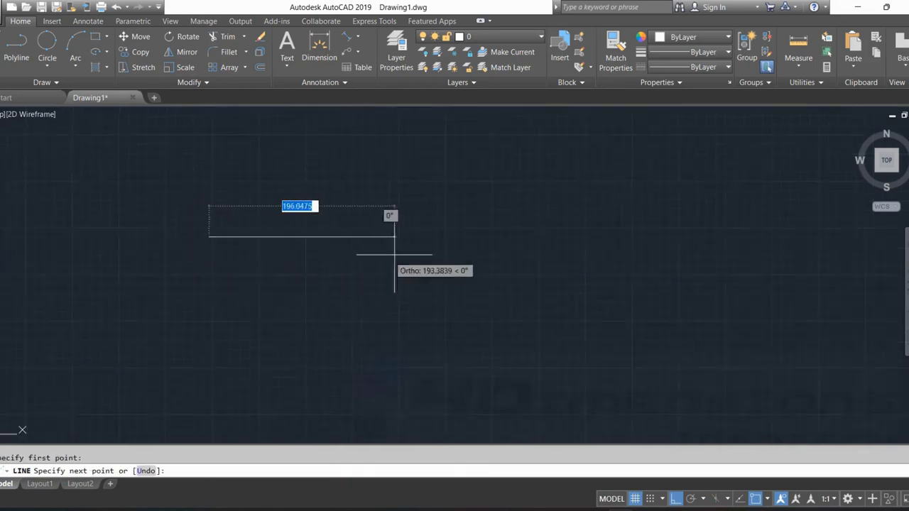
type("10")
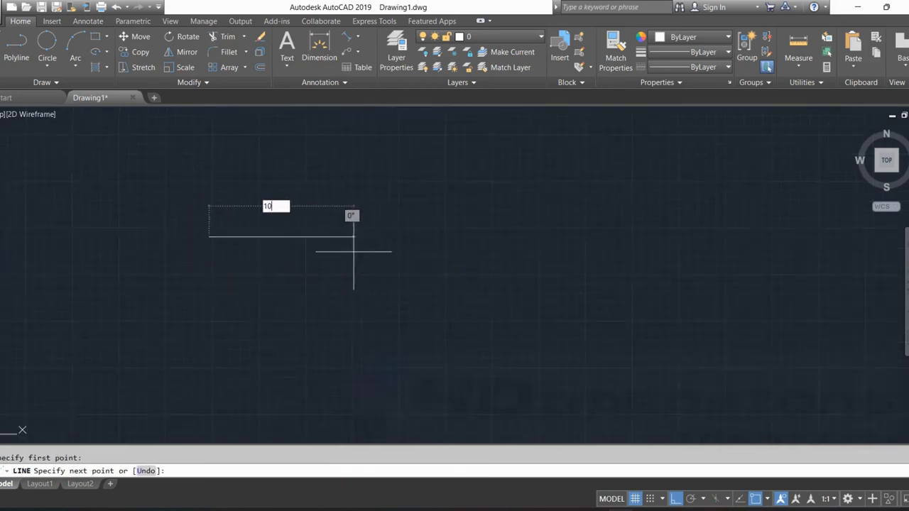
type("0")
key("Return")
key("Escape")
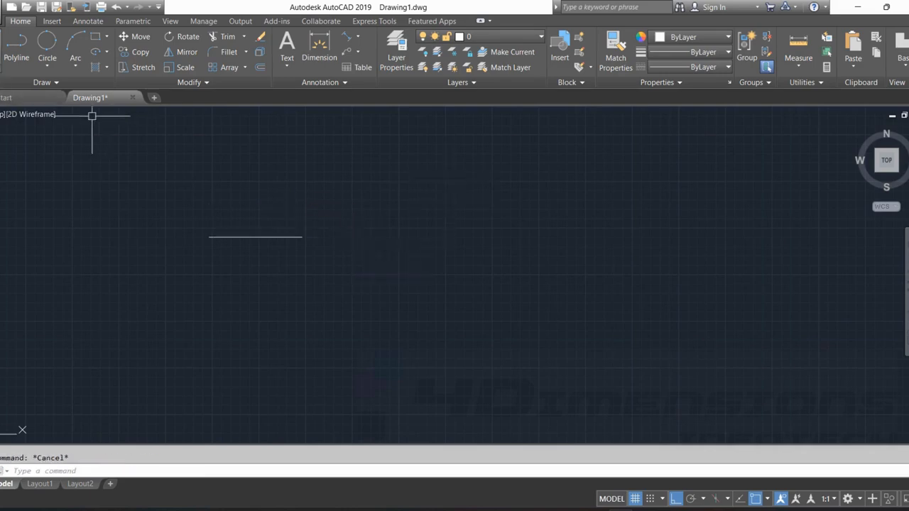
key("Return")
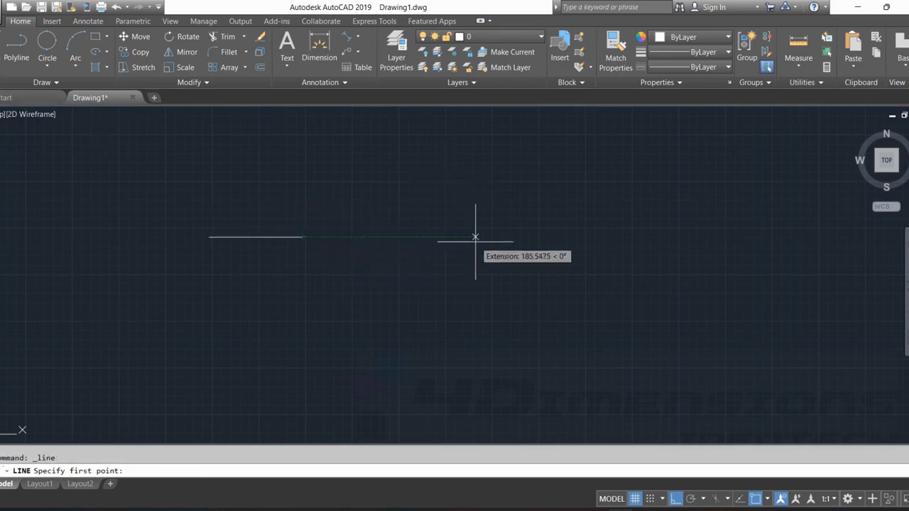
key("Escape")
left_click(2, 47)
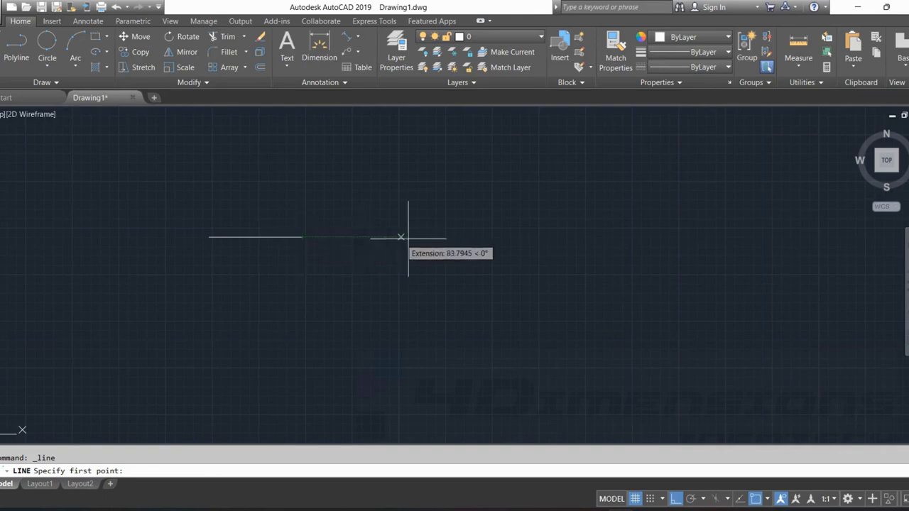
key("Escape")
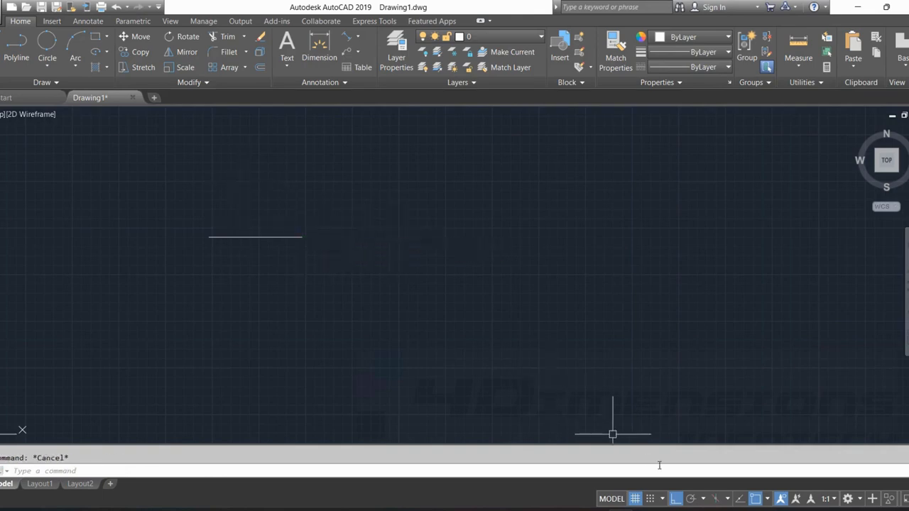
Turn on Object Snap Tracking and draw a 100-unit horizontal line starting 100 units beyond the first line's right endpoint, in line with it.
left_click(740, 498)
left_click(16, 49)
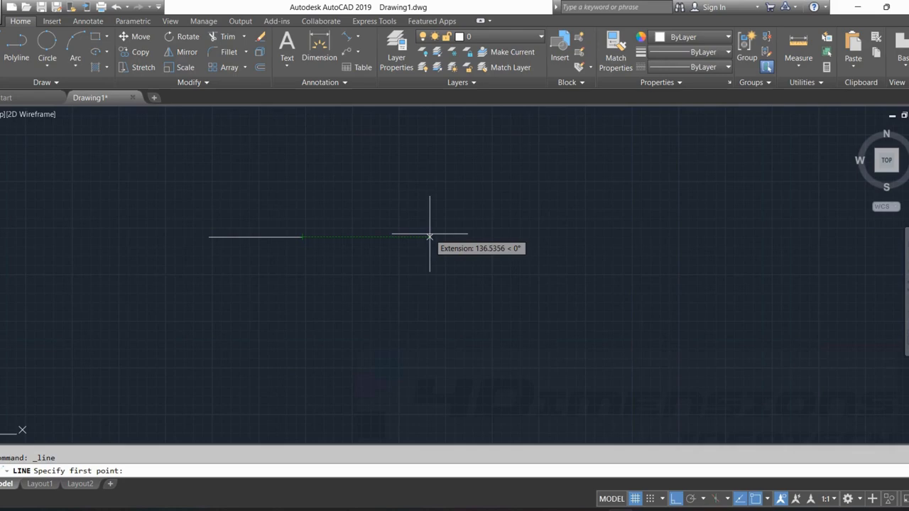
type("100")
key("Return")
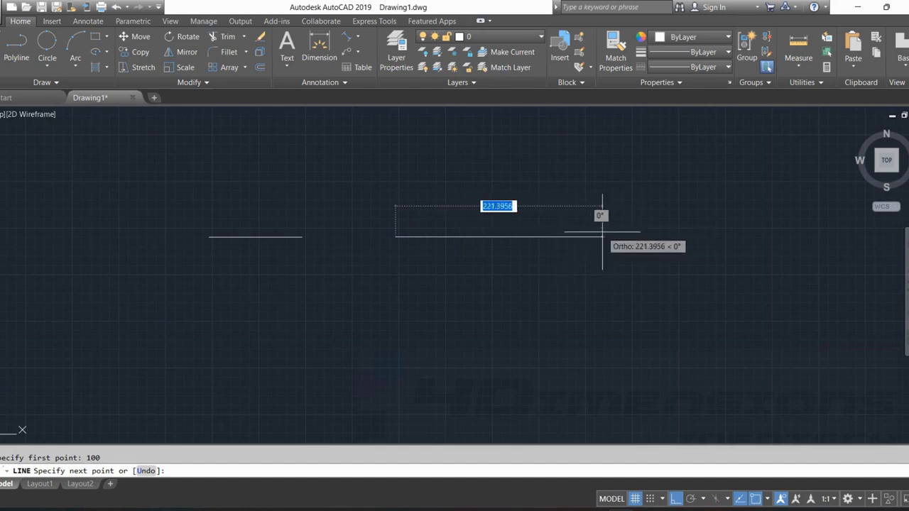
type("100")
key("Return")
key("Escape")
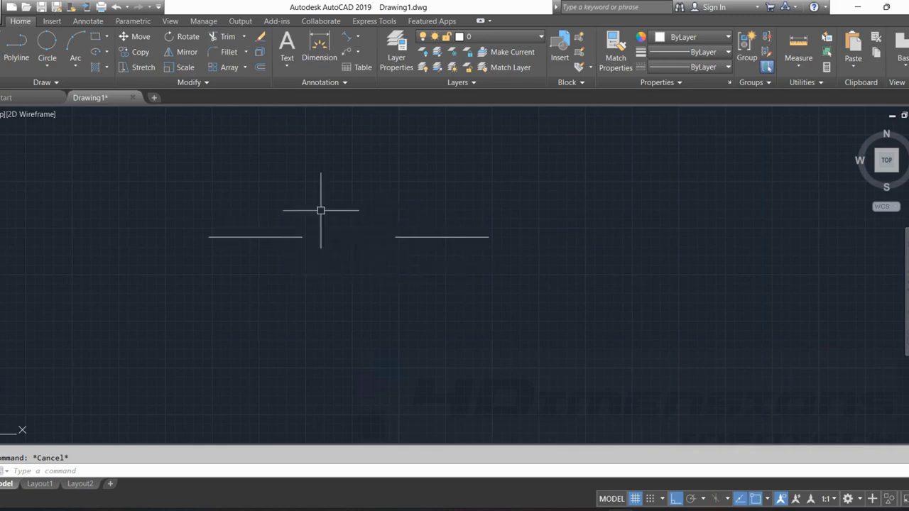
Draw a line across the gap, joining the facing endpoints of the two collinear lines.
key("Return")
left_click(302, 237)
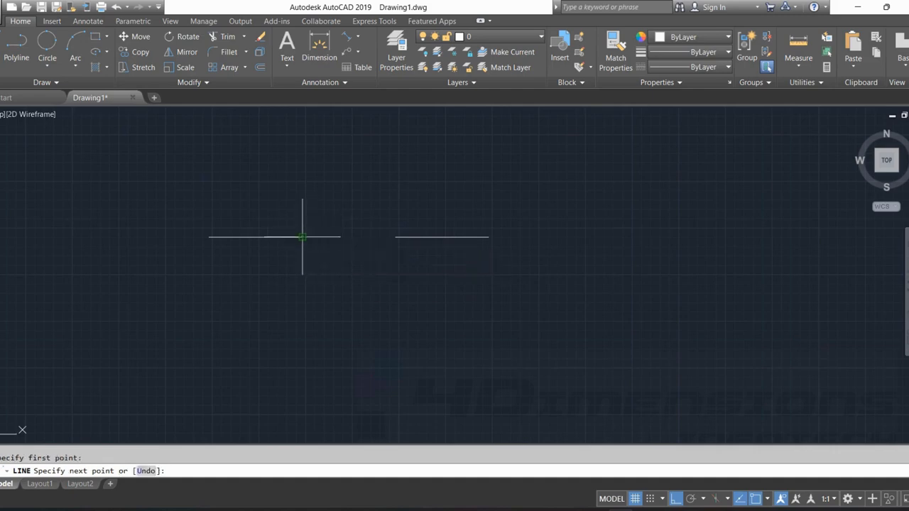
key("Escape")
left_click(382, 235)
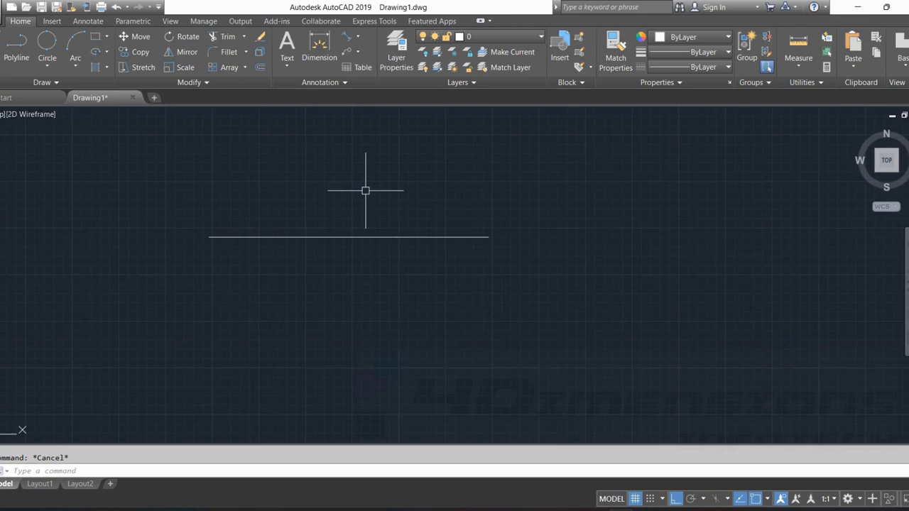
Offset the middle segment of the three collinear lines upward by a distance of 50.
type("o")
key("Return")
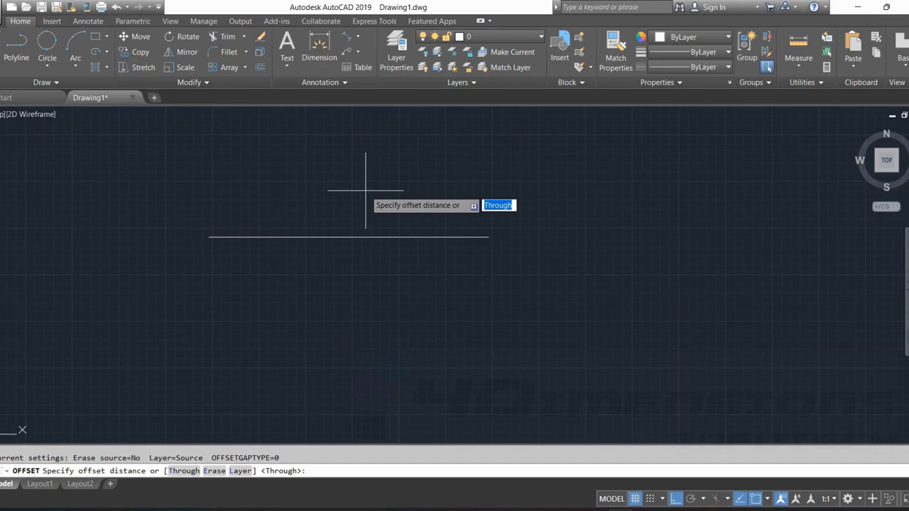
key("Return")
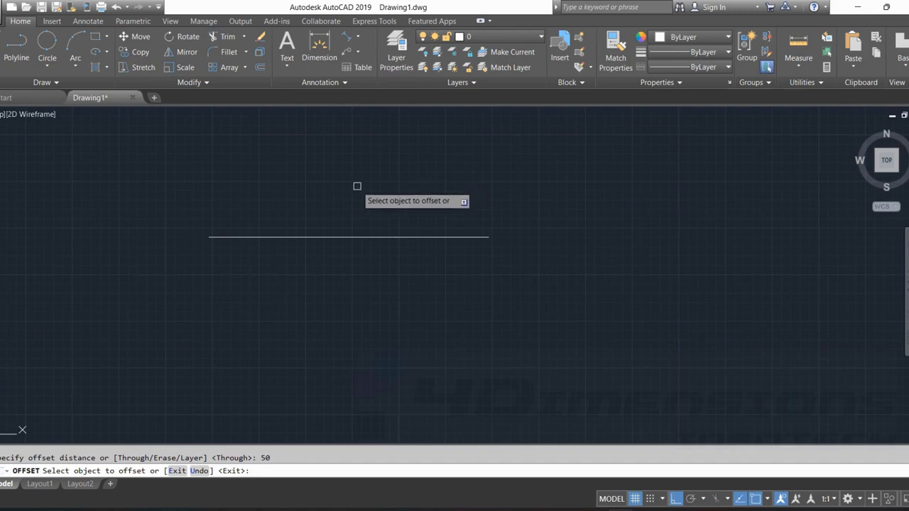
left_click(344, 237)
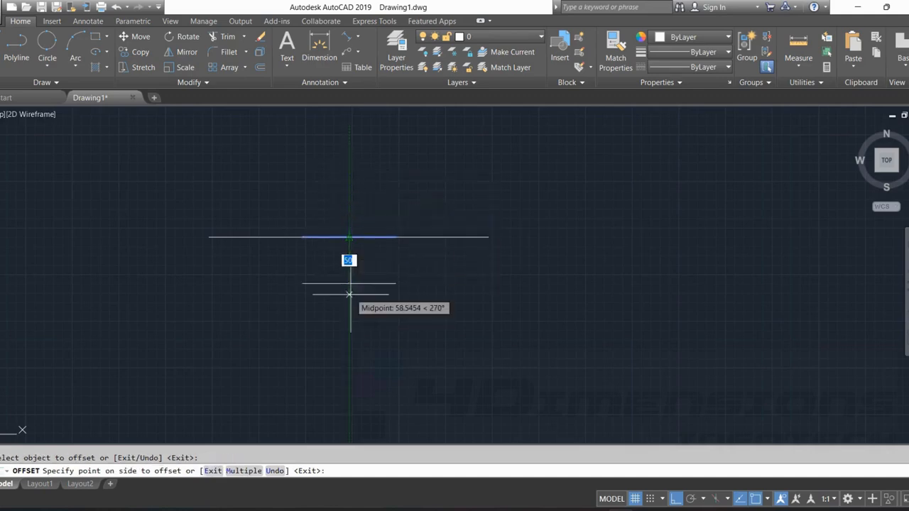
left_click(364, 191)
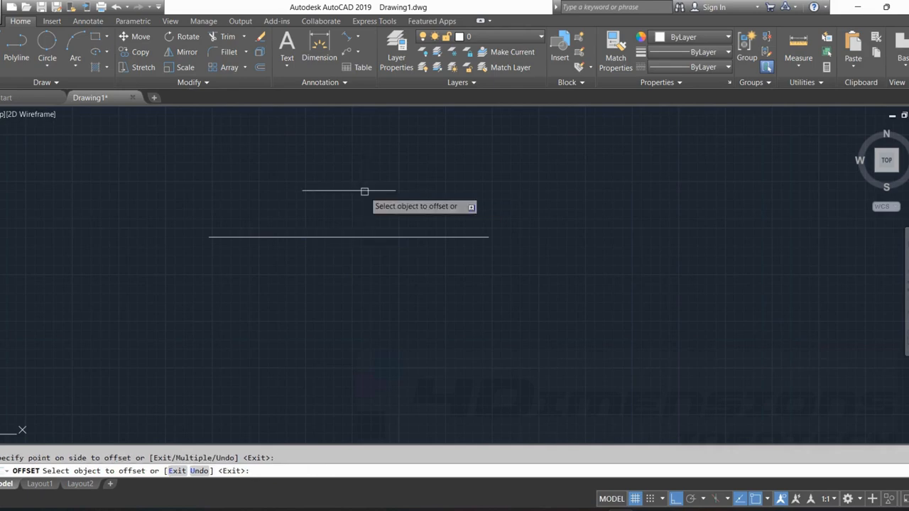
key("Escape")
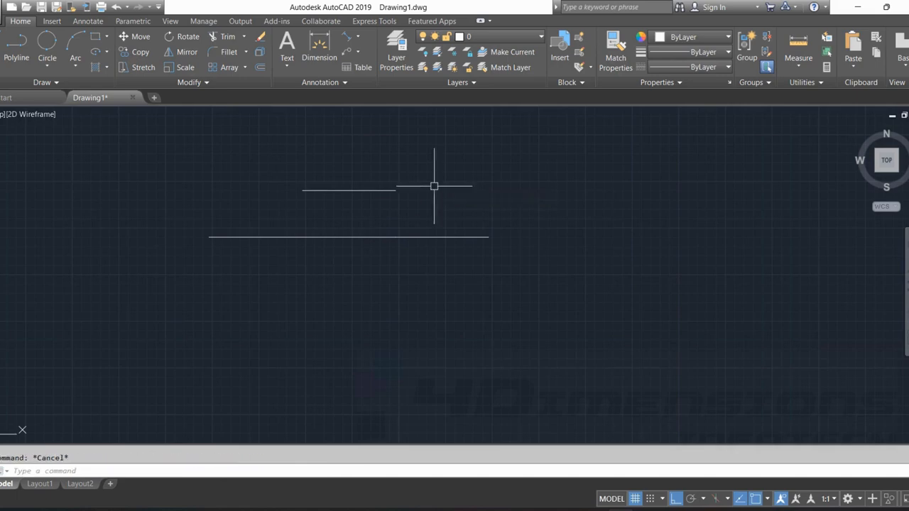
left_click(360, 235)
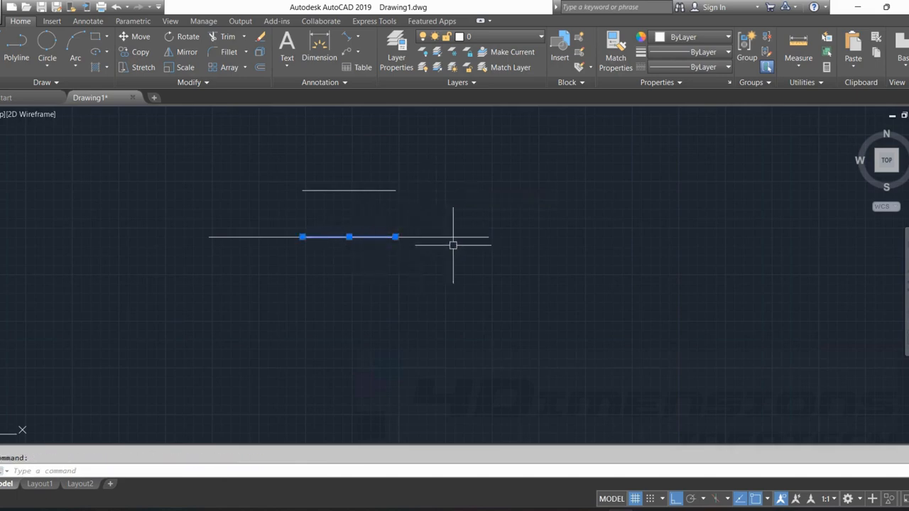
key("Escape")
key("Escape")
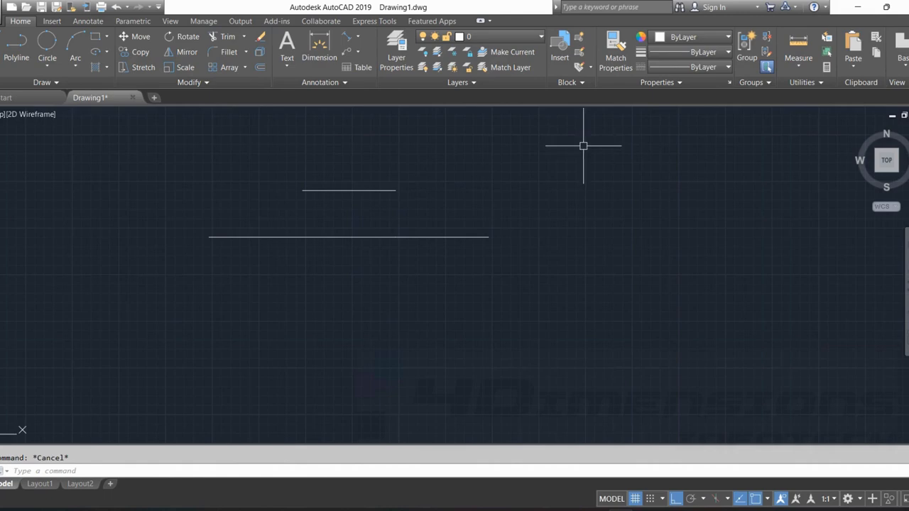
Offset the middle segment of the collinear lines downward by a distance of 60.
type("o")
key("Return")
type("6")
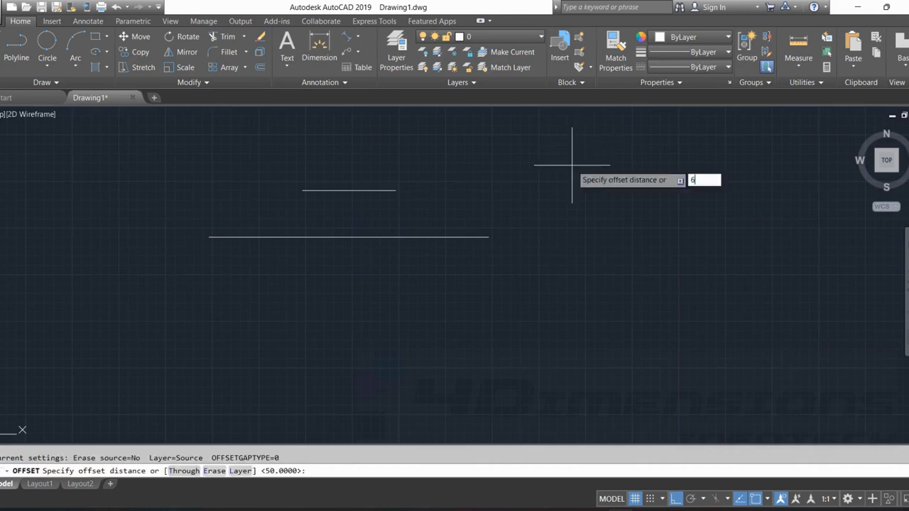
type("0")
key("Return")
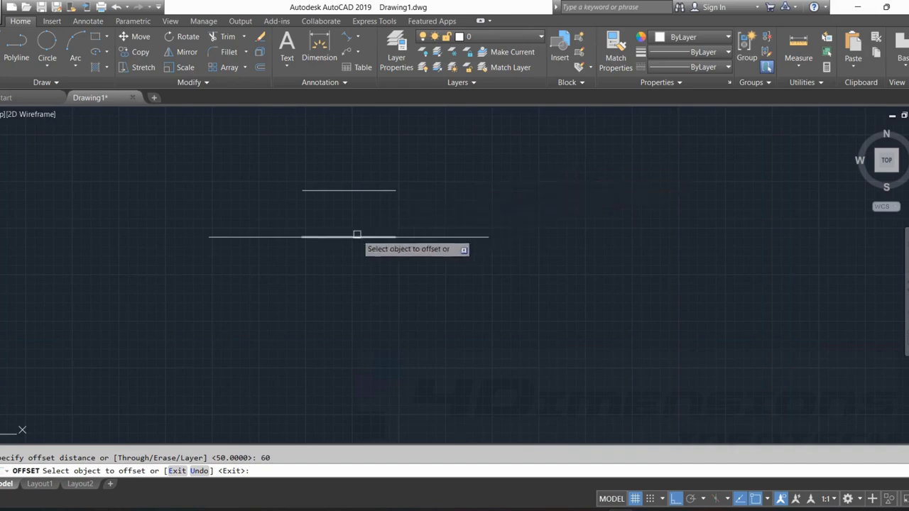
left_click(342, 237)
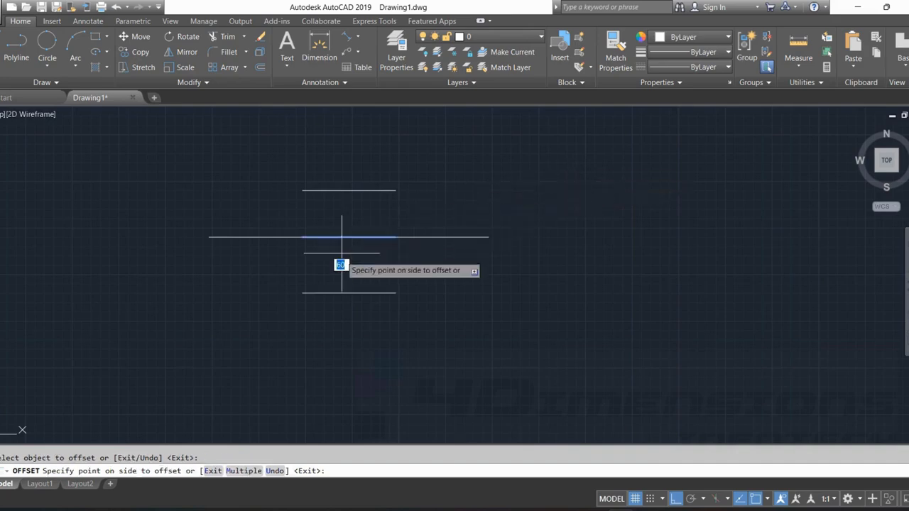
left_click(357, 332)
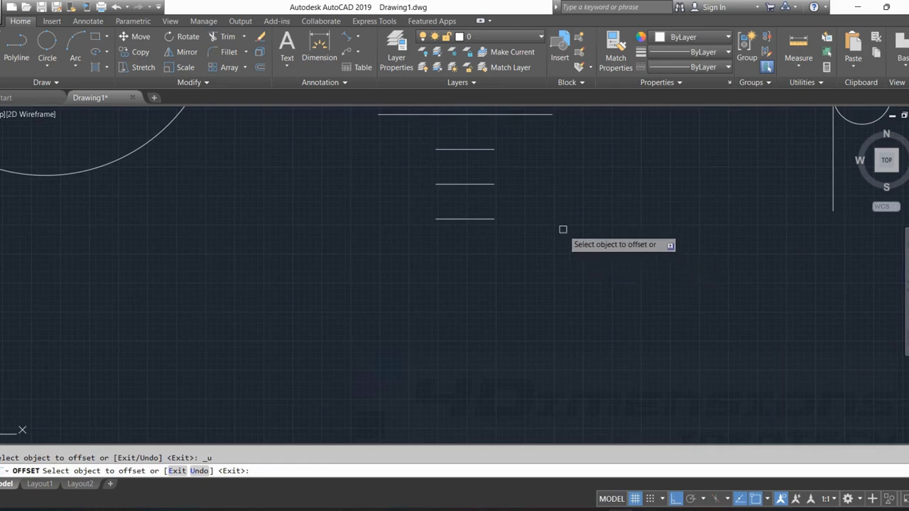
Offset the lowest short line downward twice more, each time from the newest line, to extend the row of parallel lines.
left_click(473, 219)
left_click(478, 249)
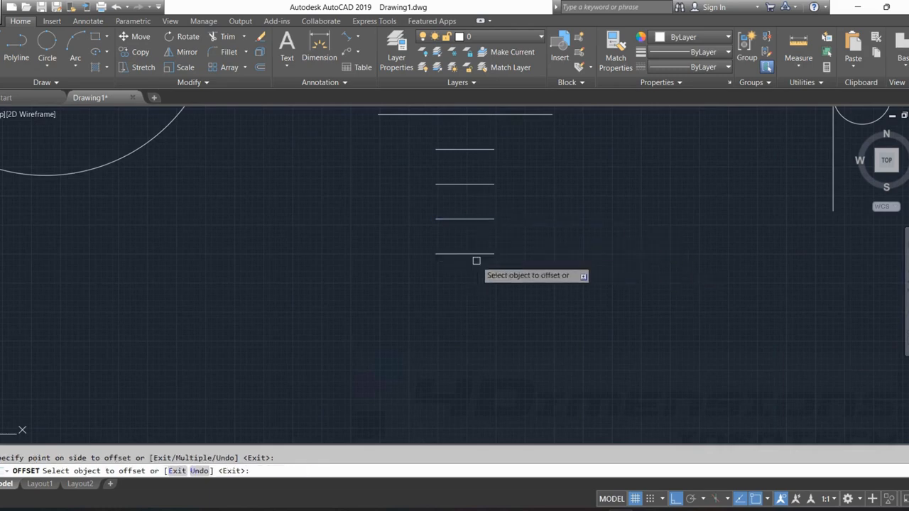
left_click(478, 253)
left_click(478, 291)
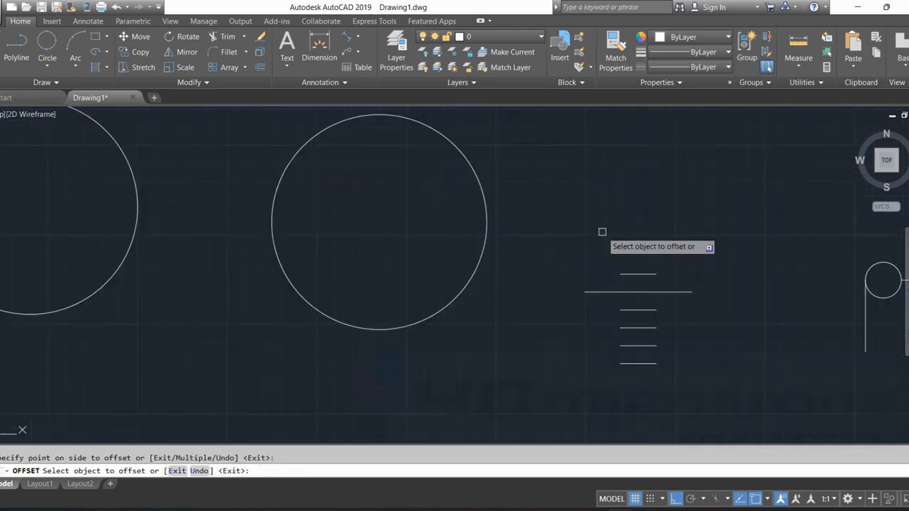
Offset the 600-diameter circle by 50 to form concentric circles, three successive ones inward and one outward.
middle_click_drag(580, 218, 572, 231)
left_click(467, 178)
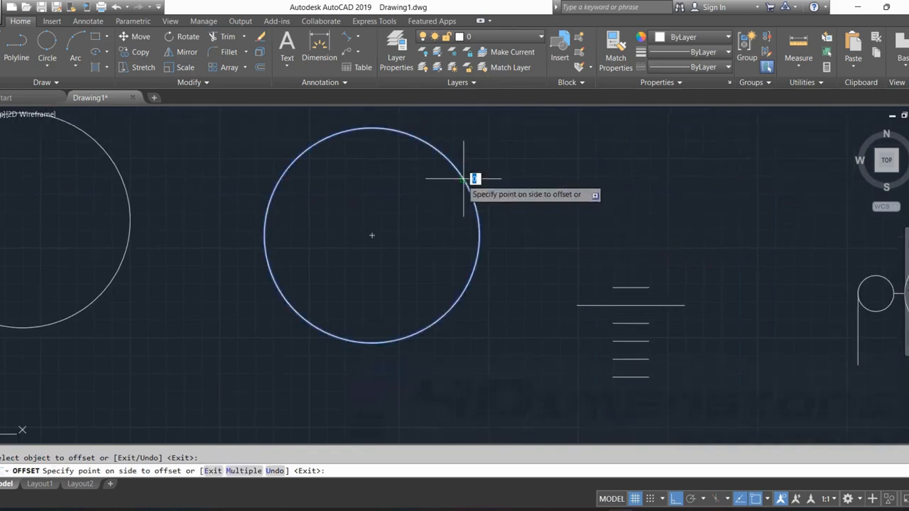
left_click(450, 189)
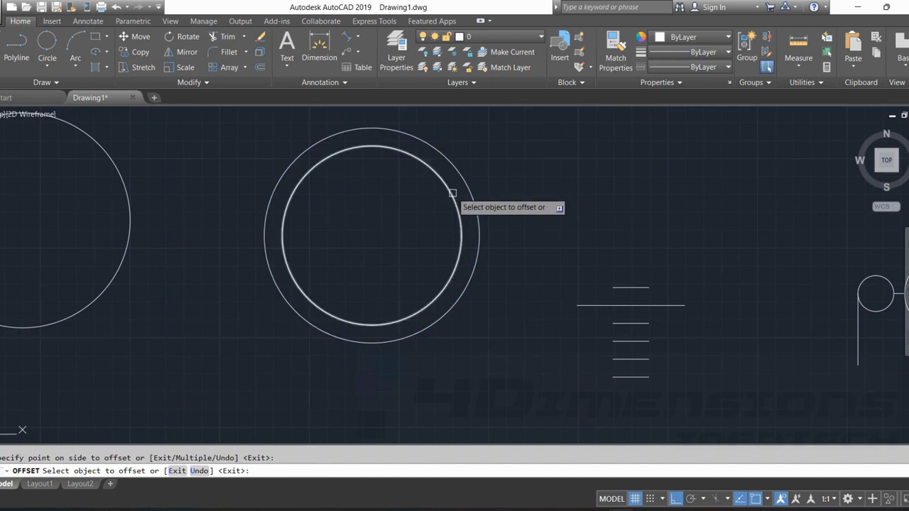
left_click(449, 190)
left_click(439, 215)
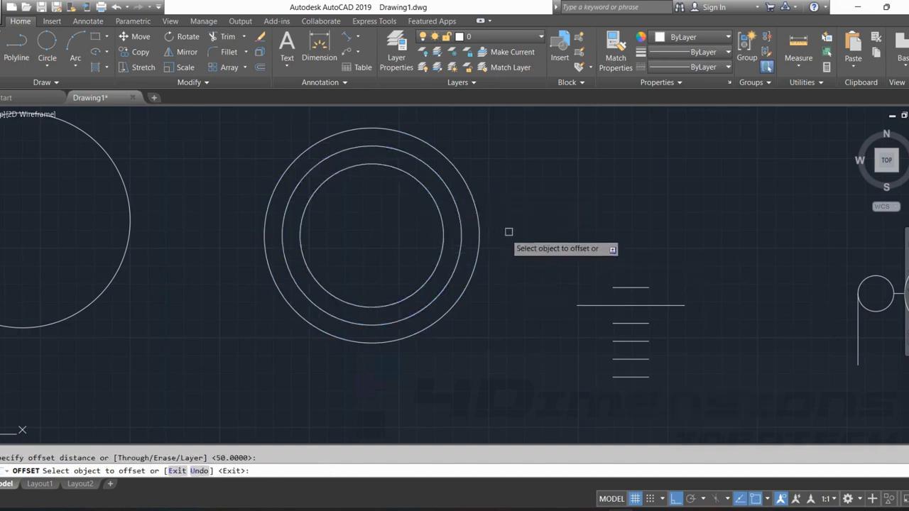
left_click(430, 199)
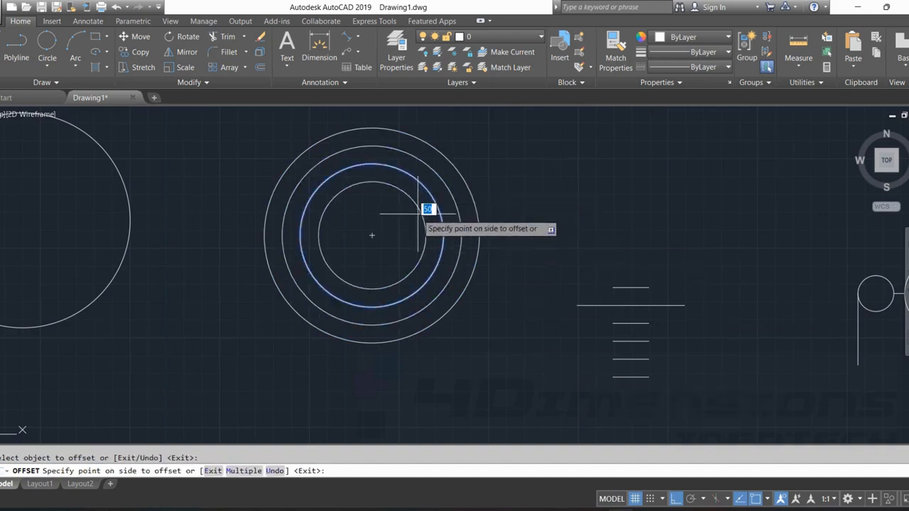
left_click(427, 208)
left_click(472, 197)
left_click(503, 167)
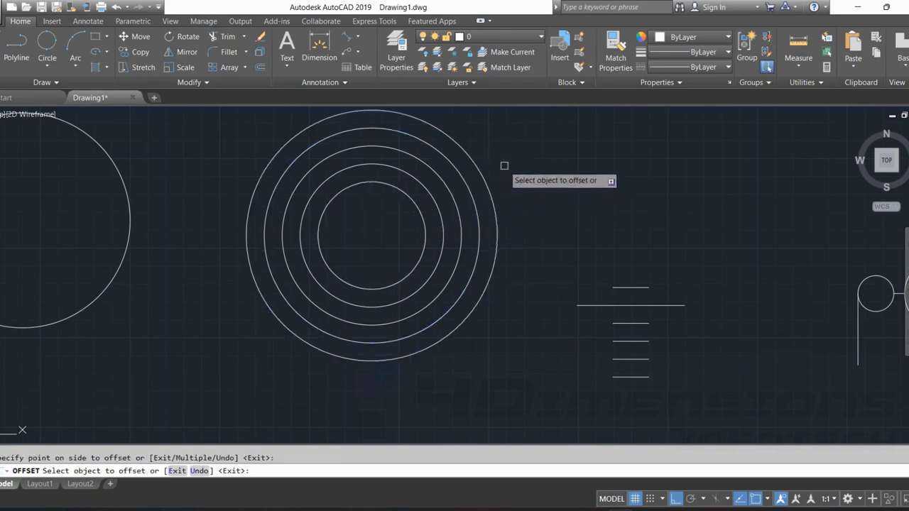
Offset the outermost concentric circle outward once more by 50.
left_click(483, 177)
left_click(540, 213)
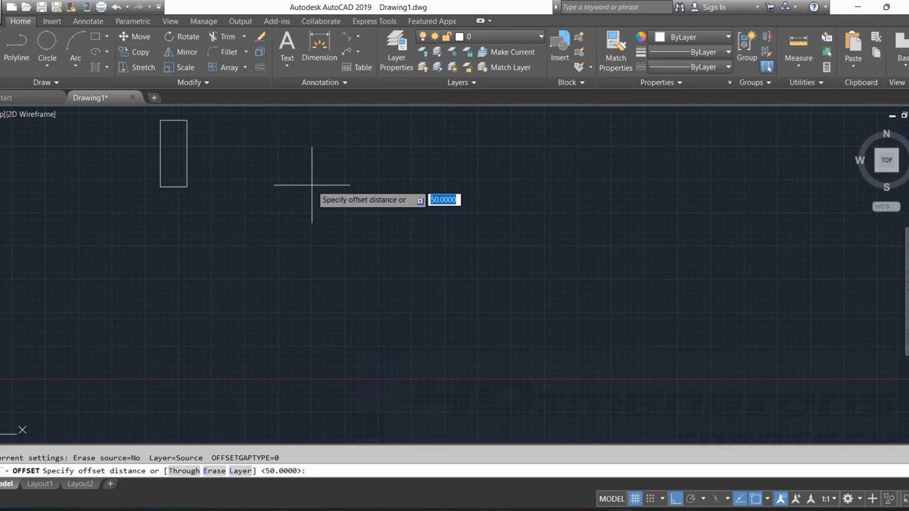
Offset each of the four sides of the tall, narrow rectangle outward by a distance of 20.
key("Return")
scroll(174, 138, "up", 5)
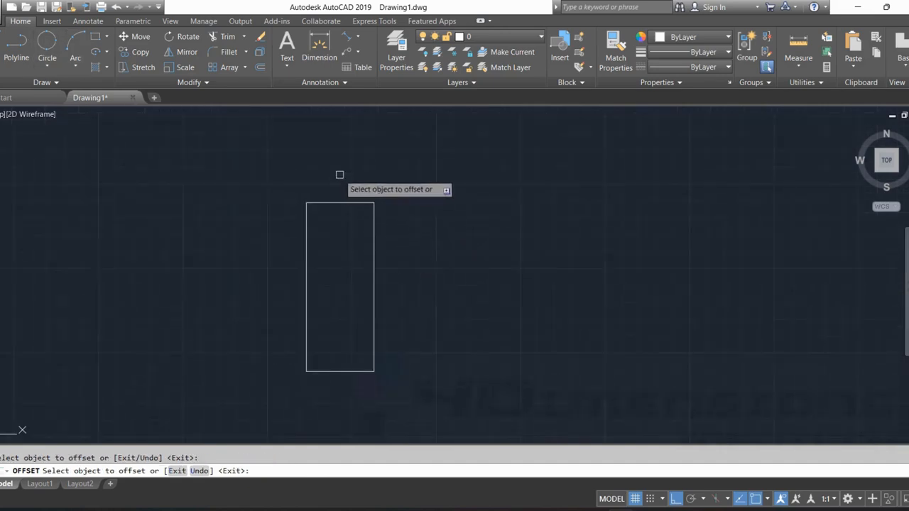
left_click(346, 203)
left_click(374, 236)
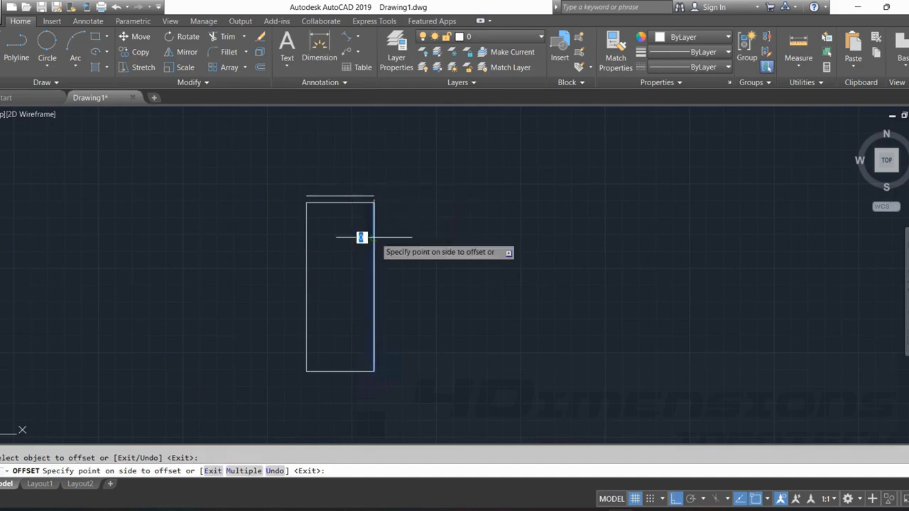
left_click(379, 243)
left_click(306, 247)
left_click(285, 256)
left_click(342, 371)
left_click(348, 391)
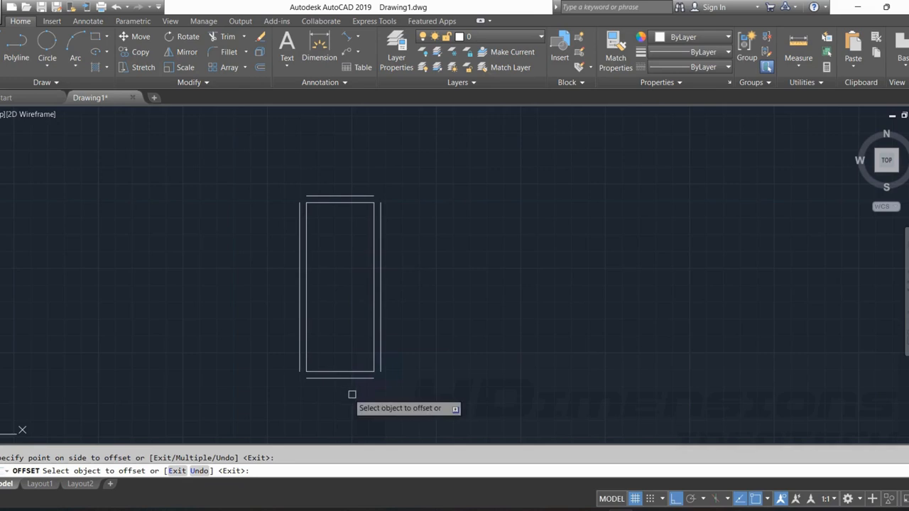
key("Escape")
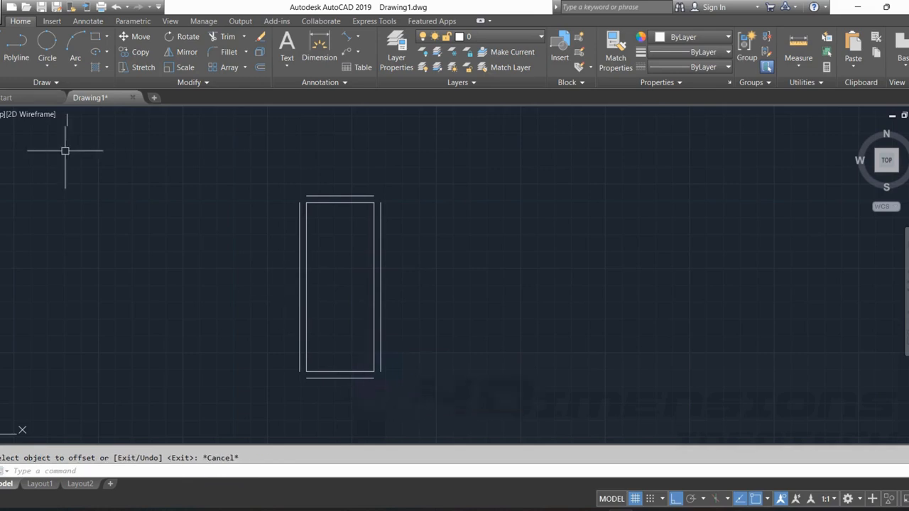
Draw a rectangle about 312 by 340 in the empty space beside the tall rectangle with offset sides.
left_click(92, 37)
left_click(466, 343)
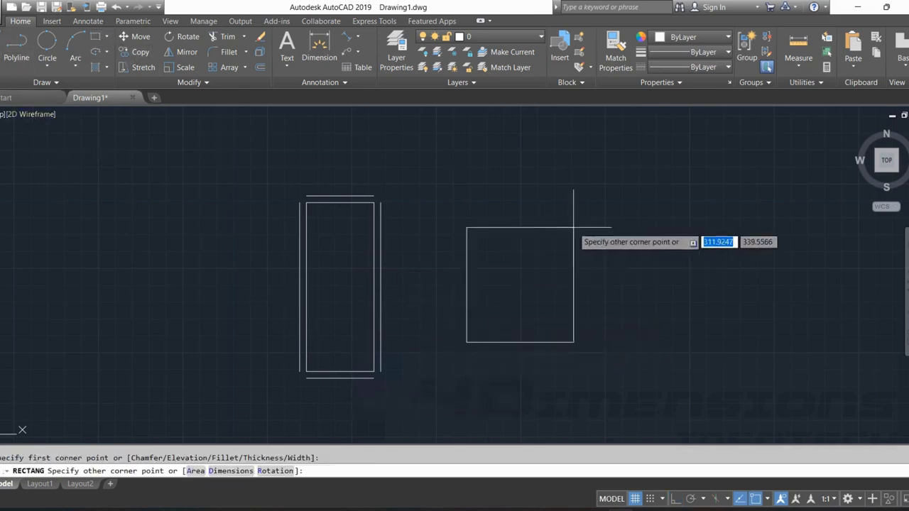
left_click(575, 227)
Offset the new rectangle inward four times by 20, each time from the newest inner rectangle.
key("Return")
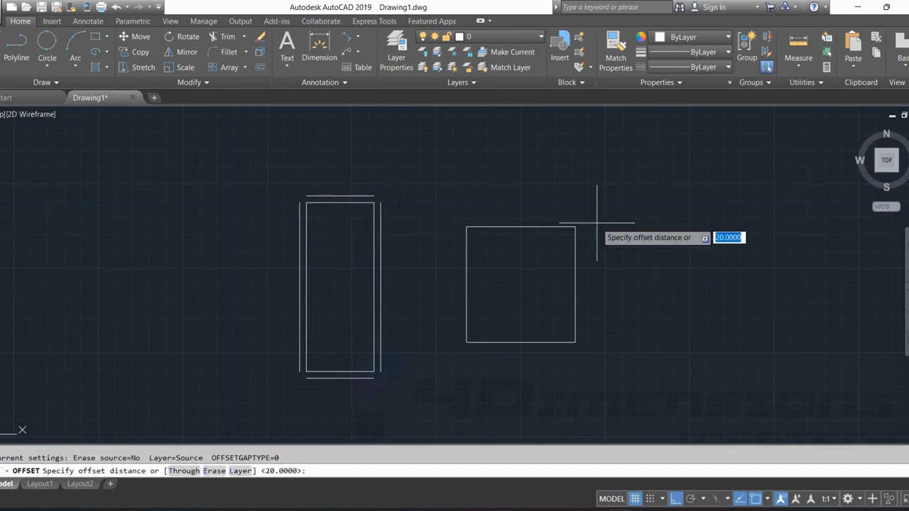
key("Return")
left_click(561, 227)
left_click(550, 250)
left_click(547, 235)
left_click(545, 255)
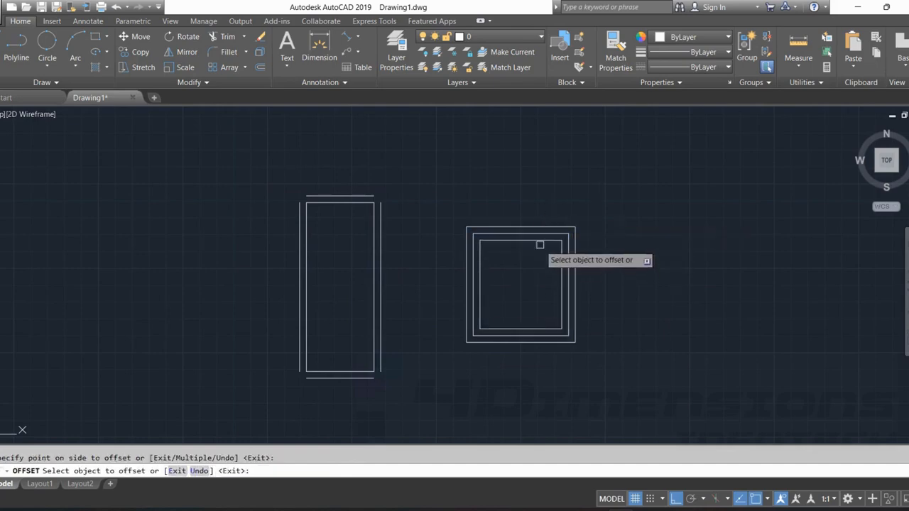
left_click(540, 240)
left_click(557, 266)
left_click(544, 248)
left_click(533, 270)
Offset the original rectangle outward by 20 four times, each time from the newest outer rectangle.
left_click(540, 233)
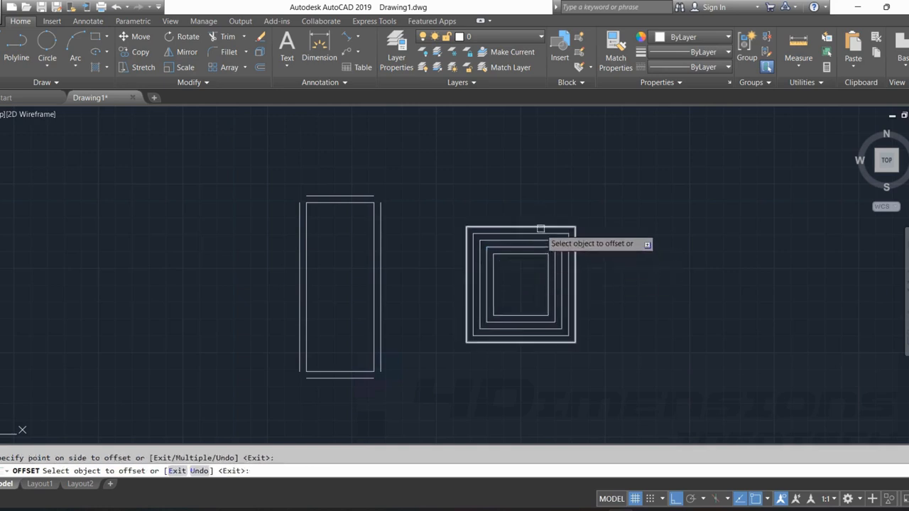
left_click(556, 205)
left_click(557, 220)
left_click(557, 205)
left_click(558, 213)
left_click(563, 201)
left_click(569, 205)
left_click(578, 182)
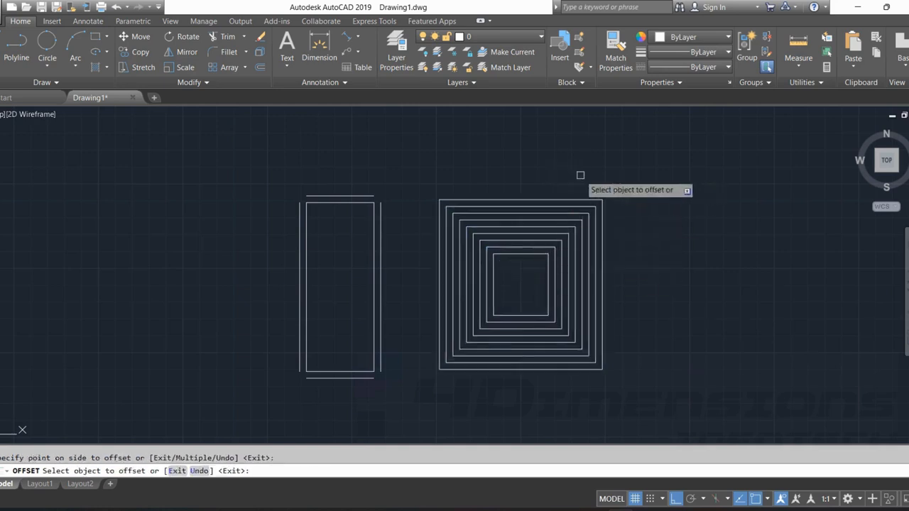
Offset the innermost rectangle inward by 20 three more times to fill the centre of the nested rectangles.
left_click(520, 255)
left_click(520, 284)
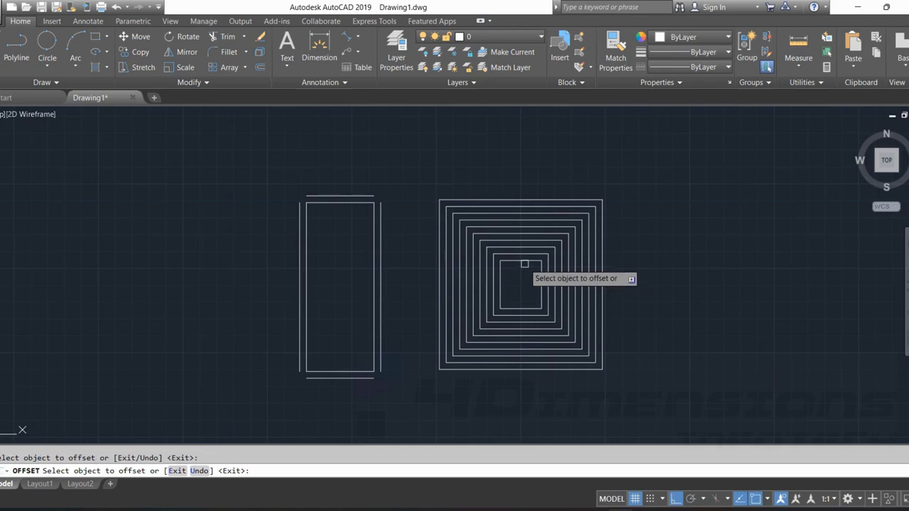
left_click(525, 270)
left_click(523, 284)
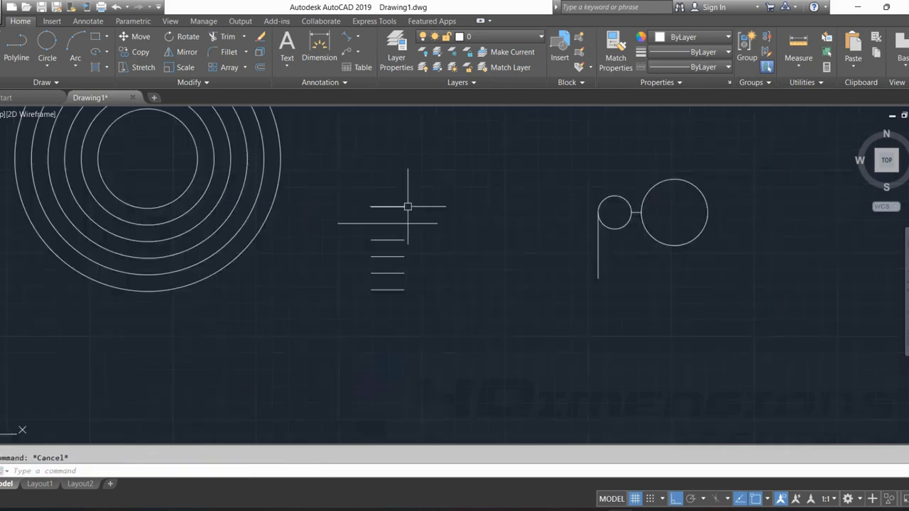
Delete the four short parallel lines below the row of collinear segments.
scroll(446, 200, "up", 3)
middle_click_drag(446, 201, 422, 185)
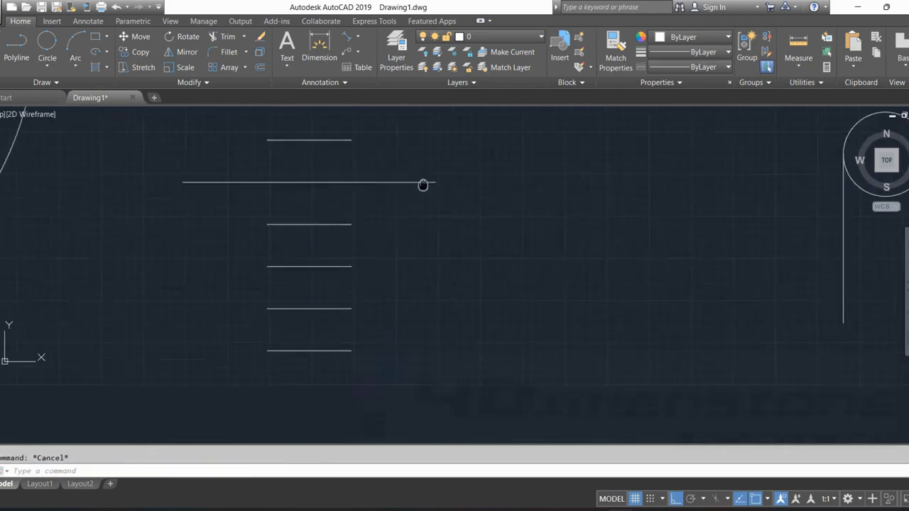
left_click(334, 138)
left_click(339, 221)
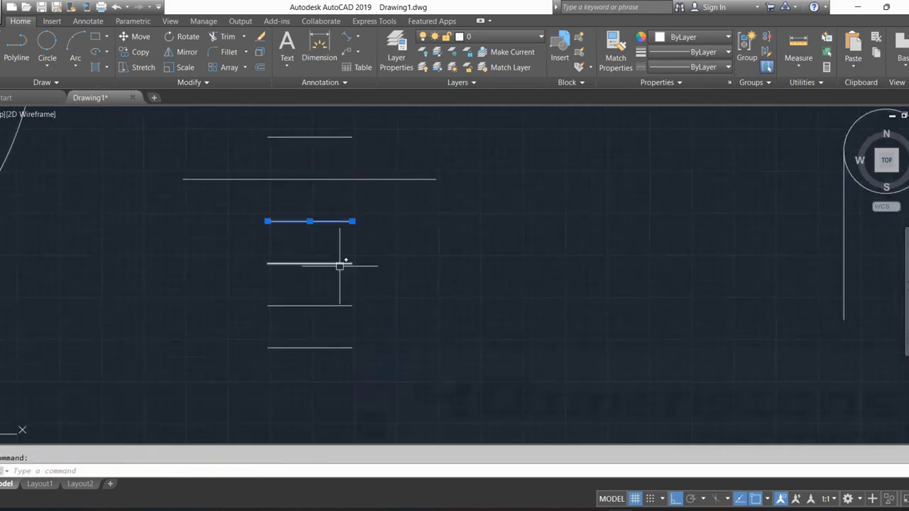
left_click(333, 310)
left_click(335, 309)
left_click(334, 307)
left_click(332, 348)
key("Delete")
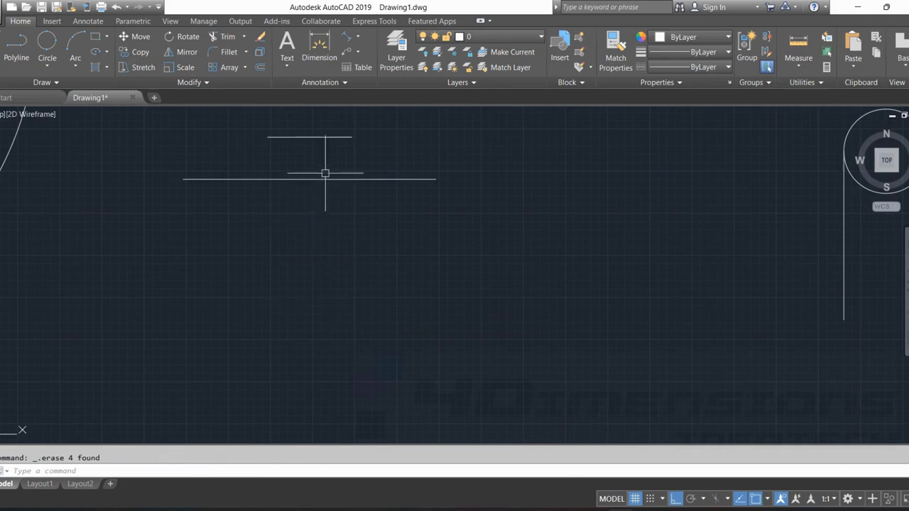
Delete the middle segment of the three collinear lines, leaving a gap below the upper short line.
middle_click_drag(325, 173, 346, 224)
left_click(330, 228)
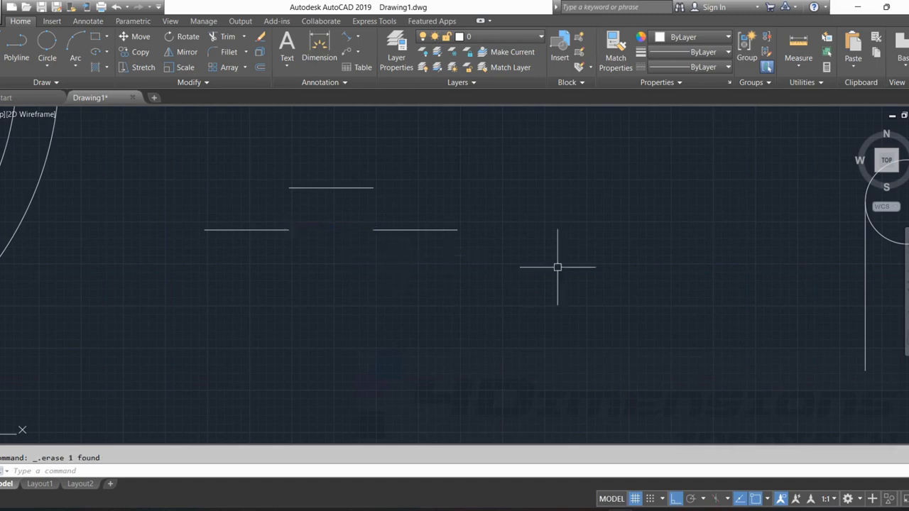
key("Escape")
Draw a 3-Point circle through the two line ends facing the gap and the midpoint of the short line above.
left_click(46, 65)
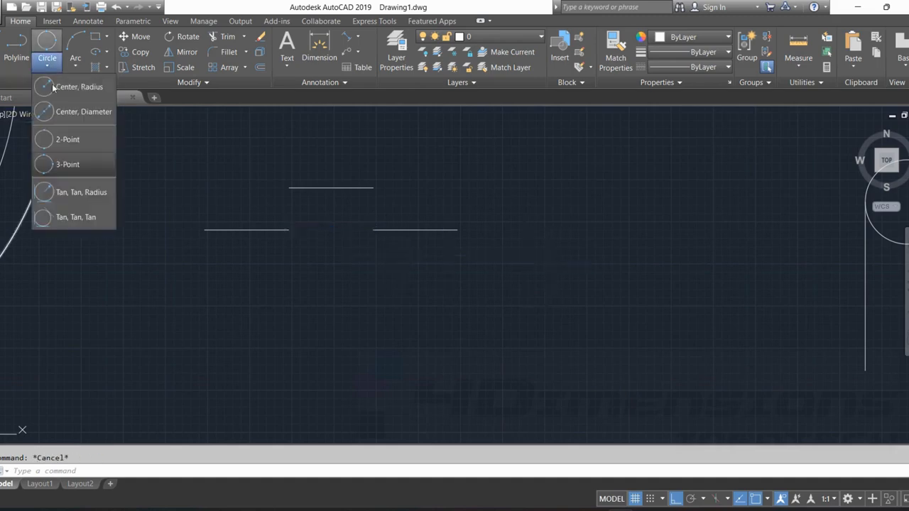
left_click(68, 165)
scroll(286, 229, "up", 2)
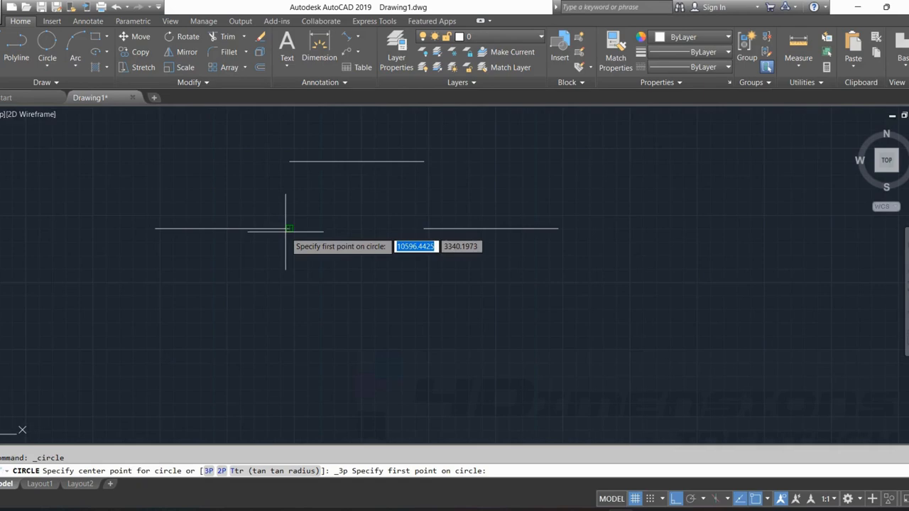
left_click(288, 229)
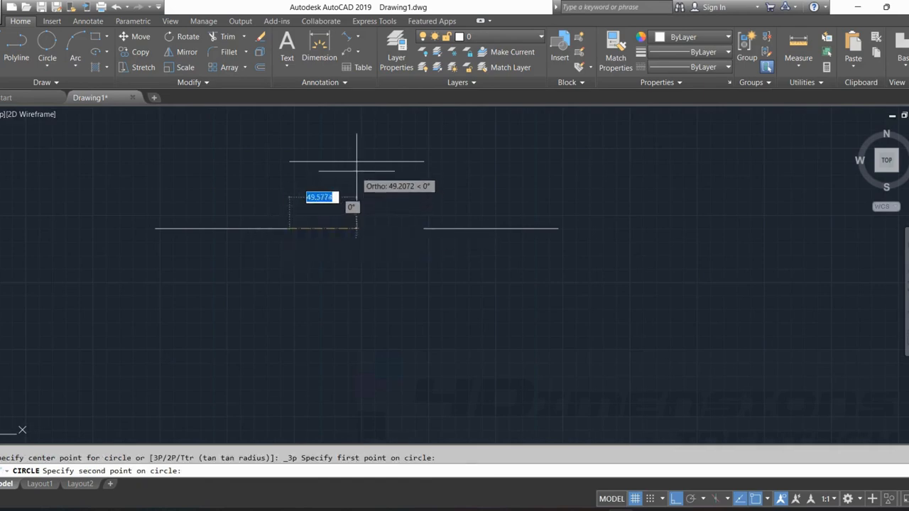
left_click(357, 161)
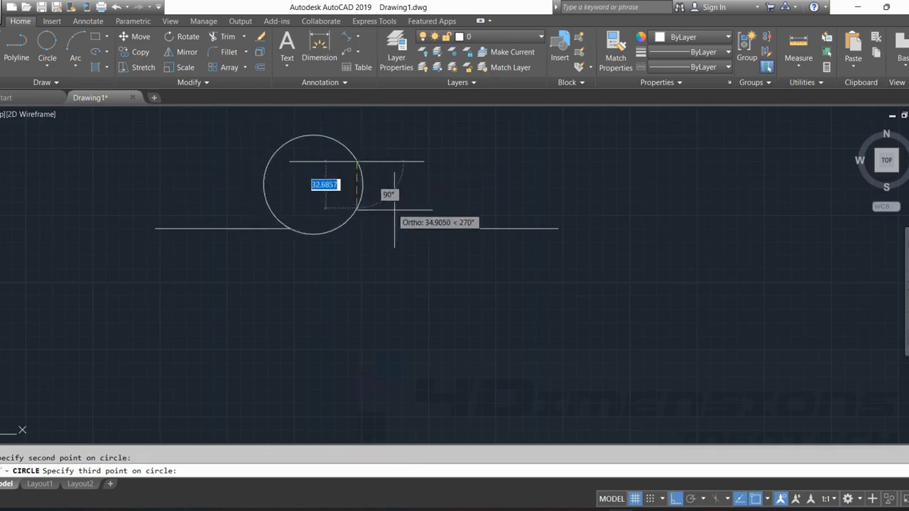
left_click(424, 229)
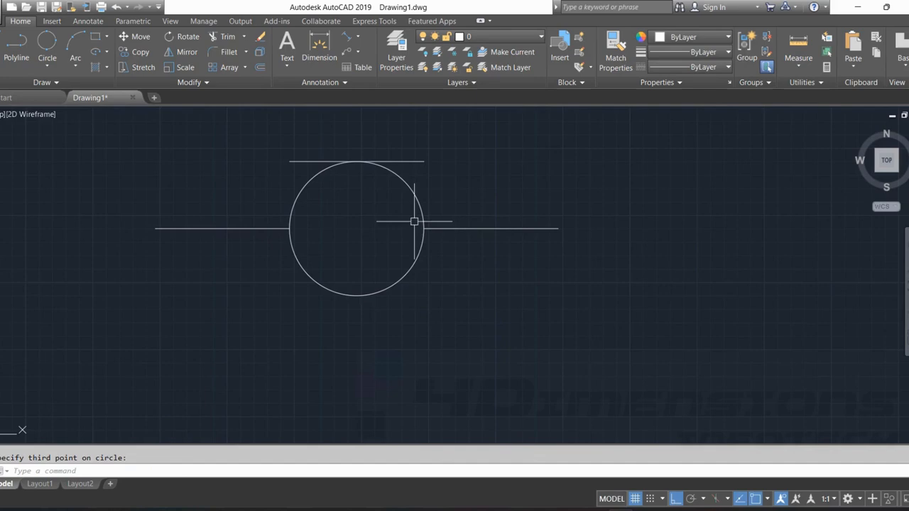
key("Escape")
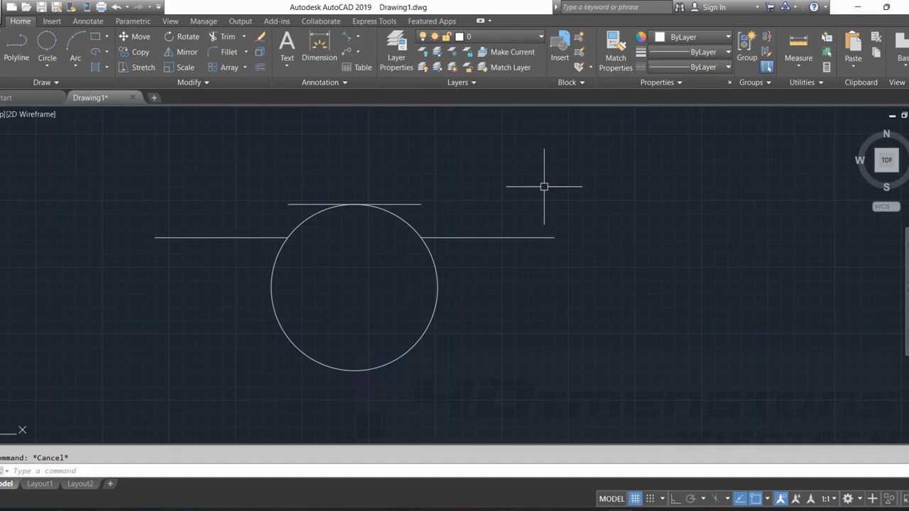
Trim away the circle's lower part beneath the two lines and the right half of the short line above it.
key("Return")
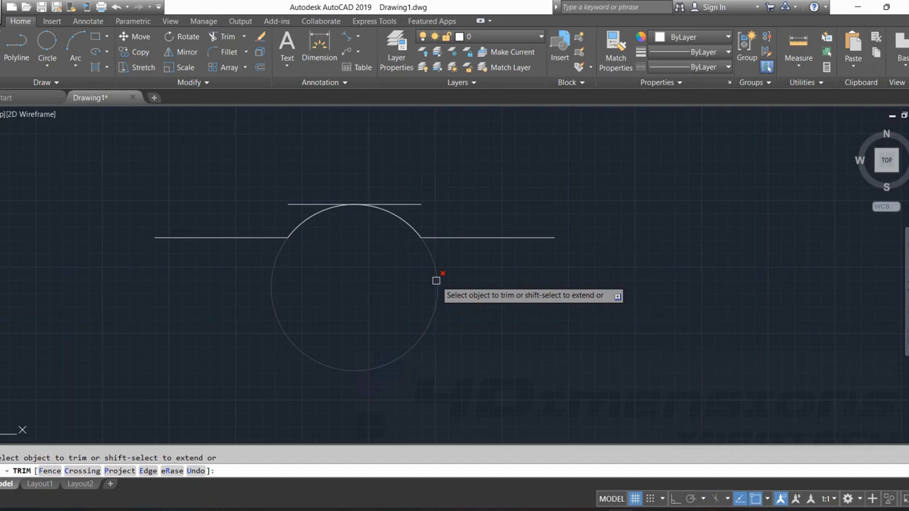
left_click(435, 281)
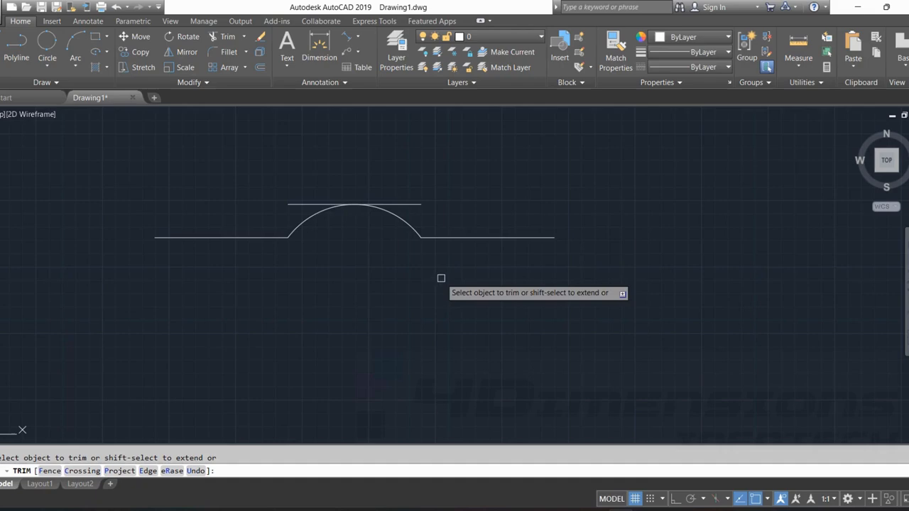
left_click(416, 205)
key("Return")
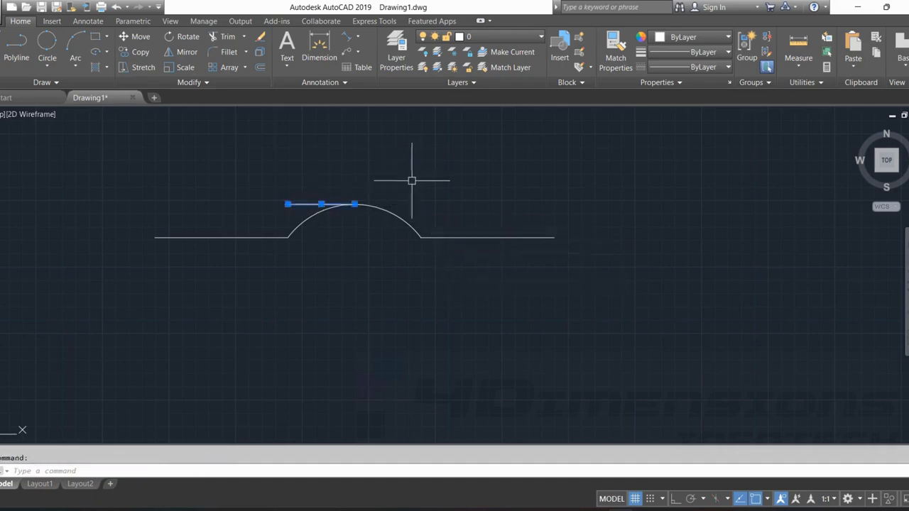
Delete the remaining left half of the short line touching the arc's top.
type("t")
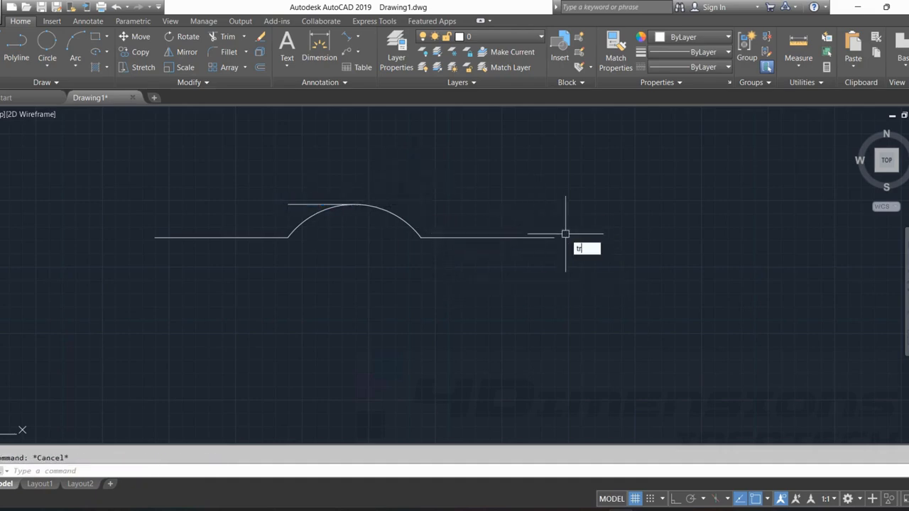
type("r")
key("Return")
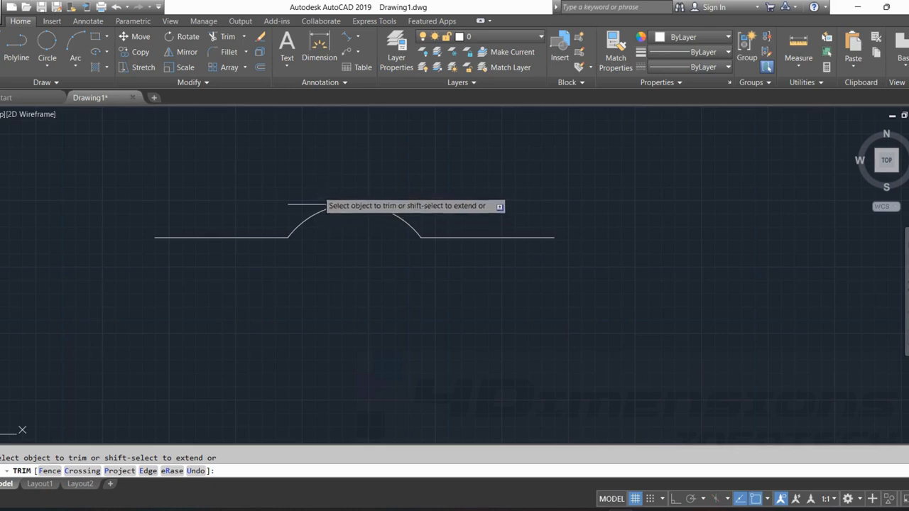
key("Escape")
left_click(305, 203)
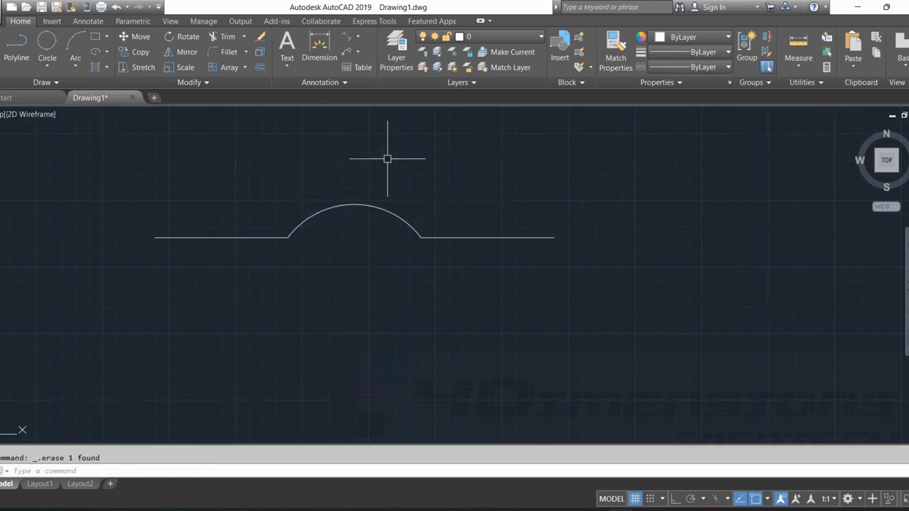
middle_click_drag(259, 230, 283, 228)
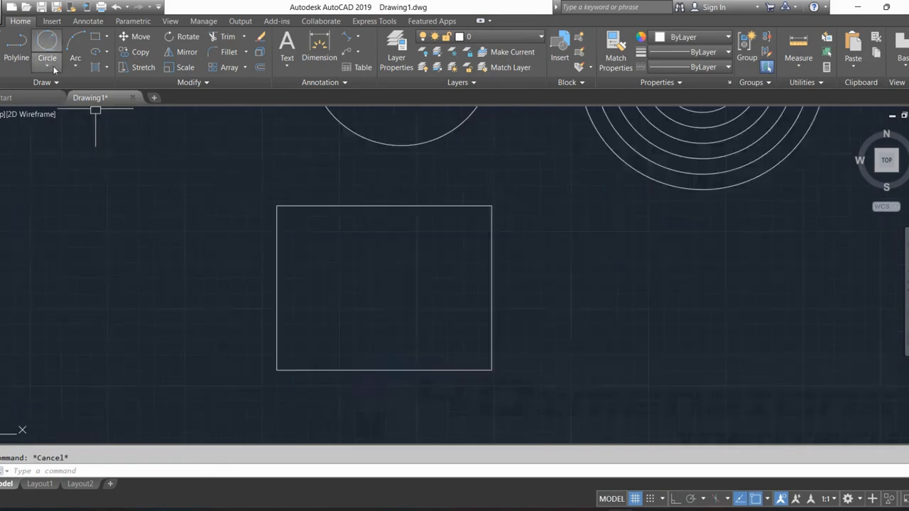
left_click(47, 64)
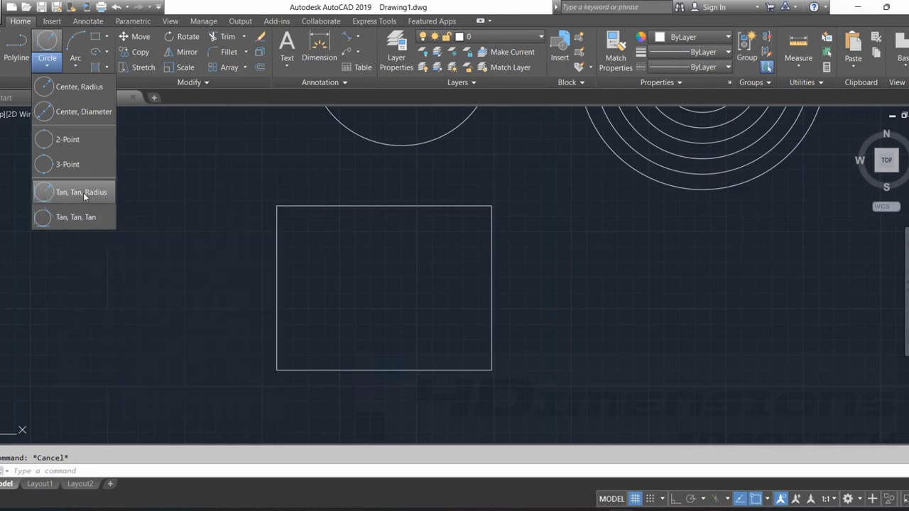
left_click(83, 193)
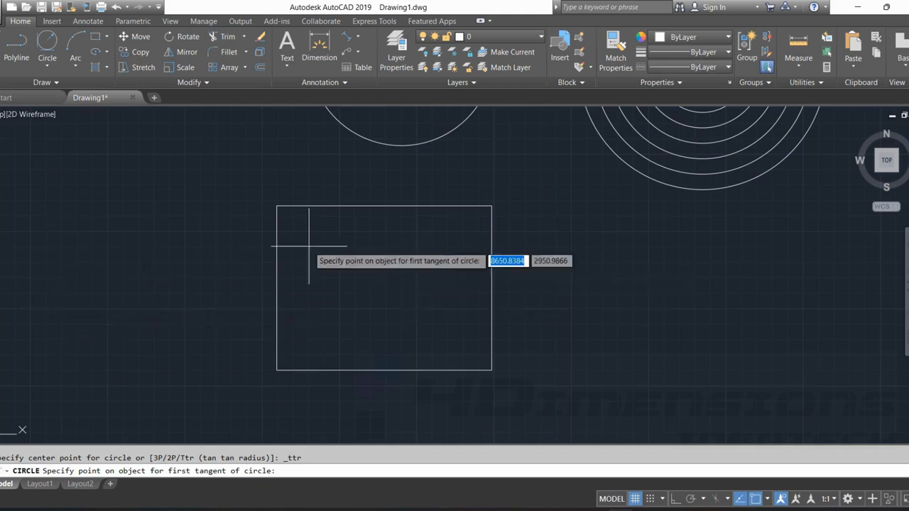
scroll(314, 255, "up", 2)
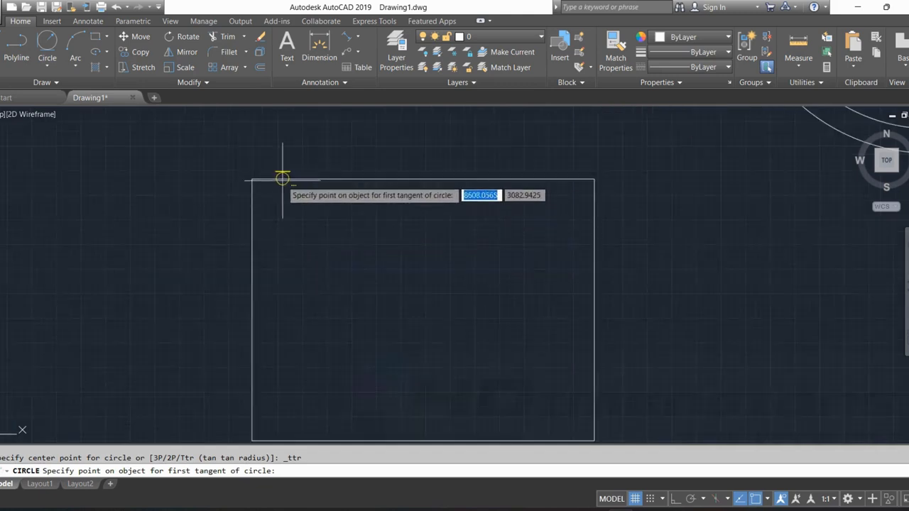
key("Escape")
Draw a Tan, Tan, Radius circle of radius 40 tangent to the rectangle's left and top edges.
left_click(46, 65)
left_click(70, 193)
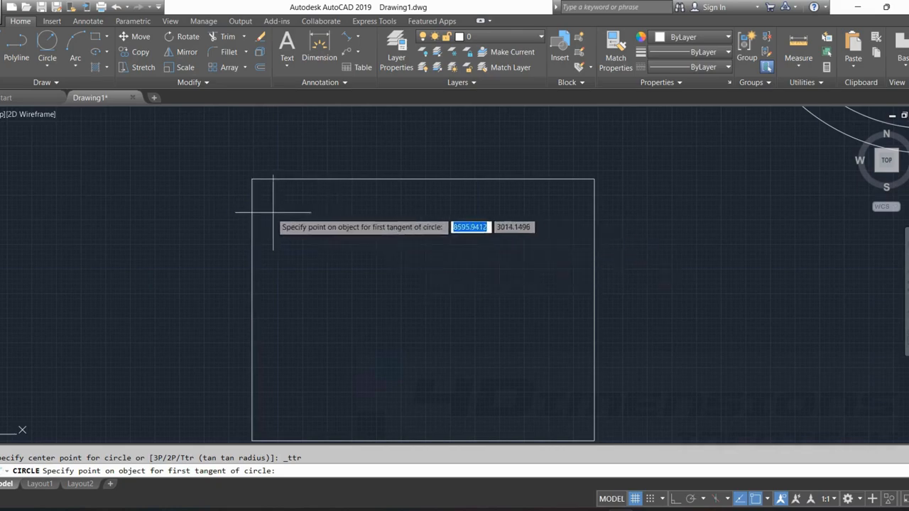
left_click(252, 216)
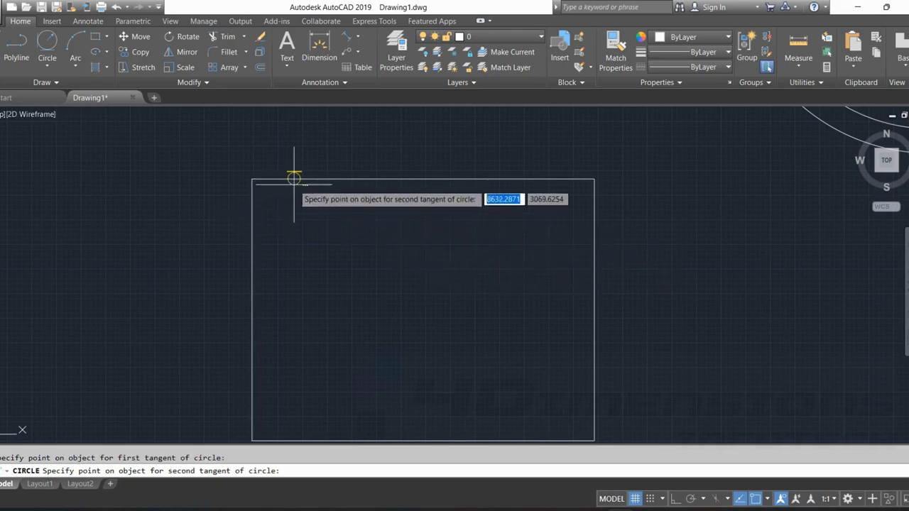
left_click(302, 179)
scroll(309, 214, "up", 3)
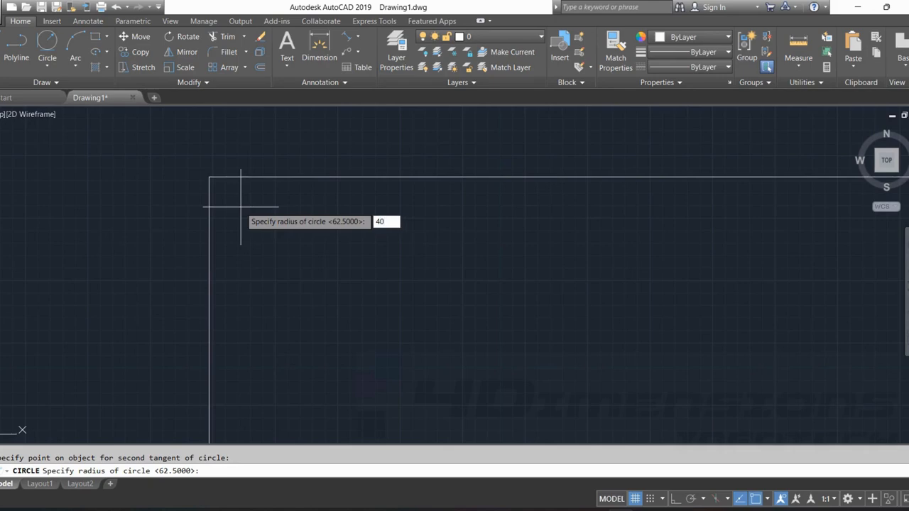
key("Return")
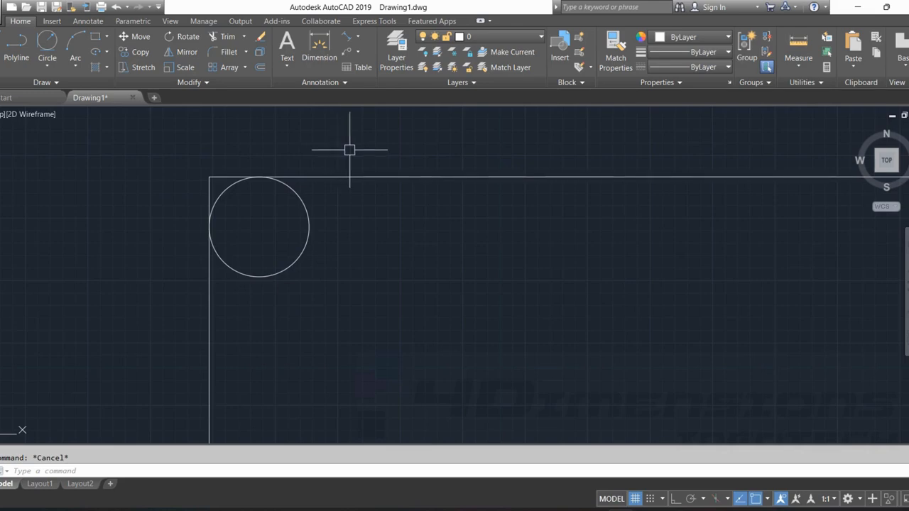
Trim the rectangle's upper-left corner and the inner part of the 40-radius circle, leaving only the corner arc.
key("Return")
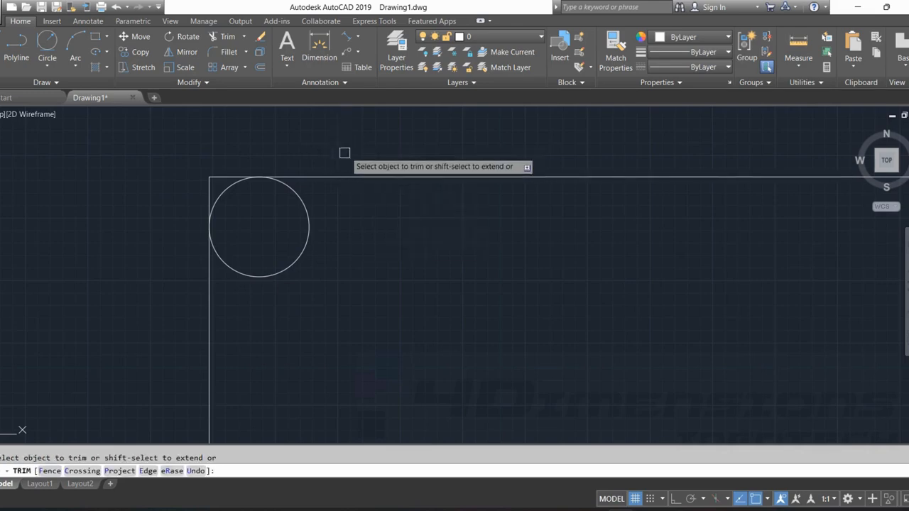
left_click(209, 181)
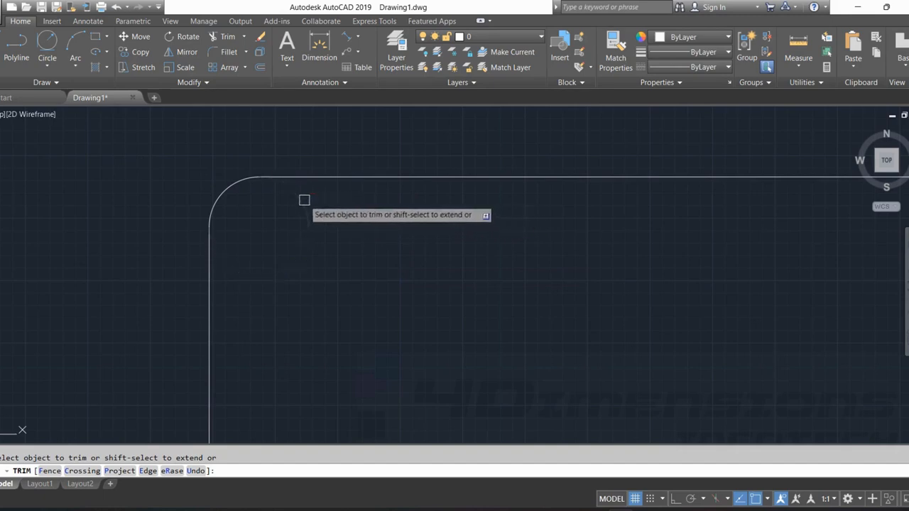
key("Escape")
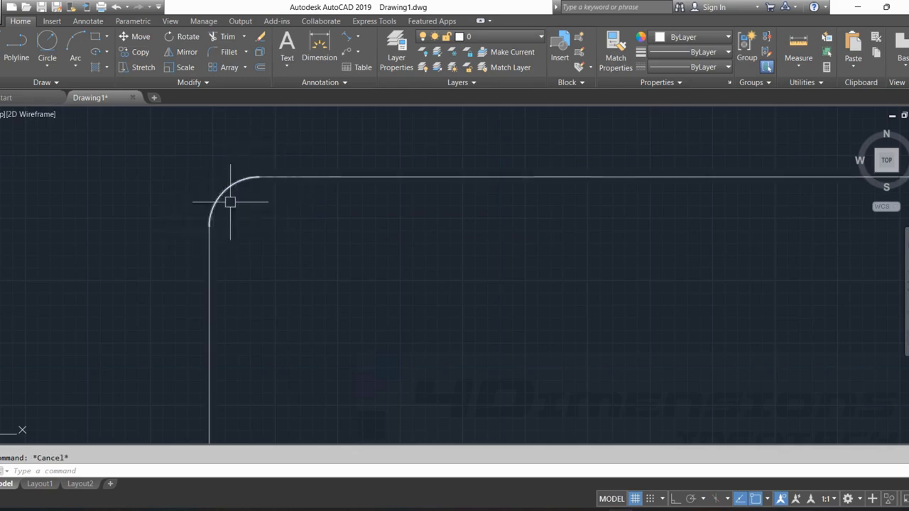
Draw a Tan, Tan, Radius circle of radius 60 tangent to the rectangle's top and right edges.
scroll(329, 243, "down", 3)
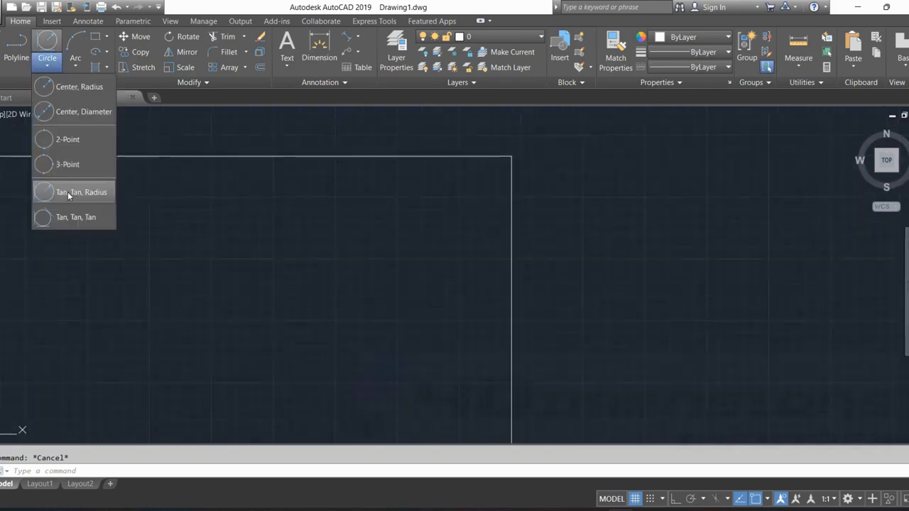
left_click(71, 192)
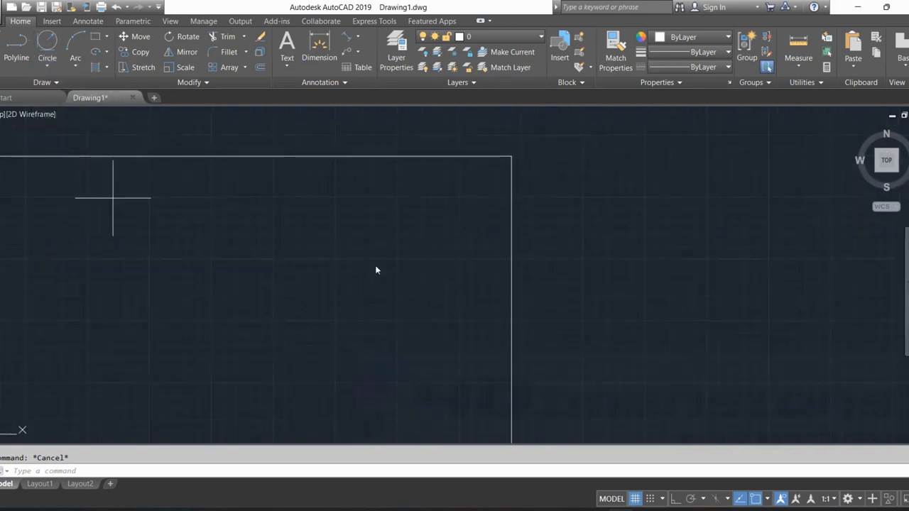
left_click(413, 156)
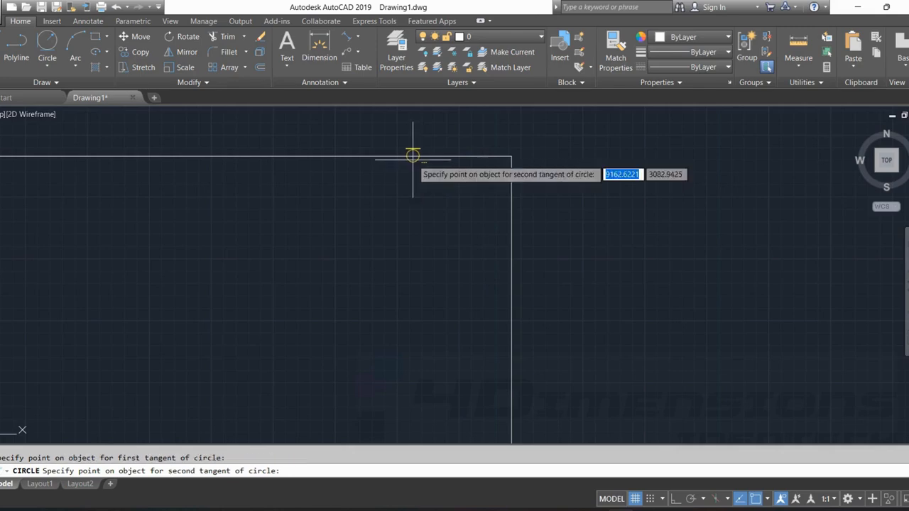
left_click(511, 289)
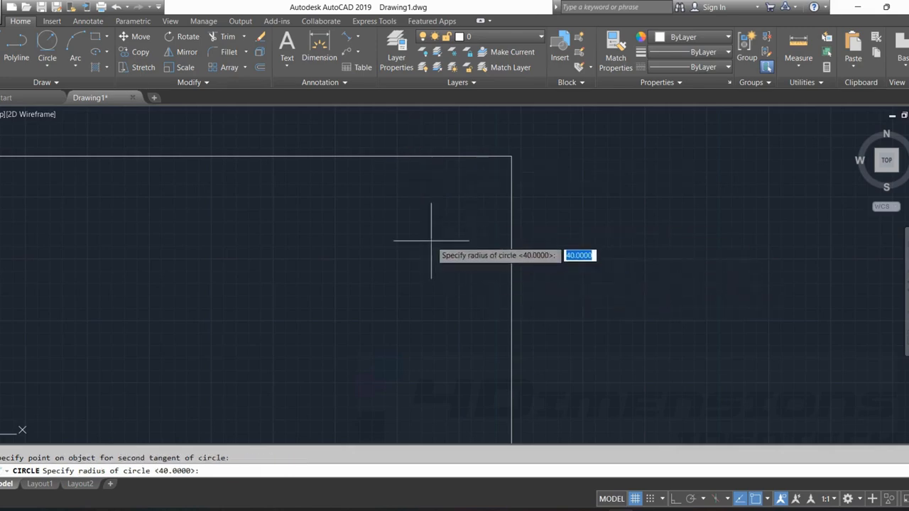
type("60")
key("Return")
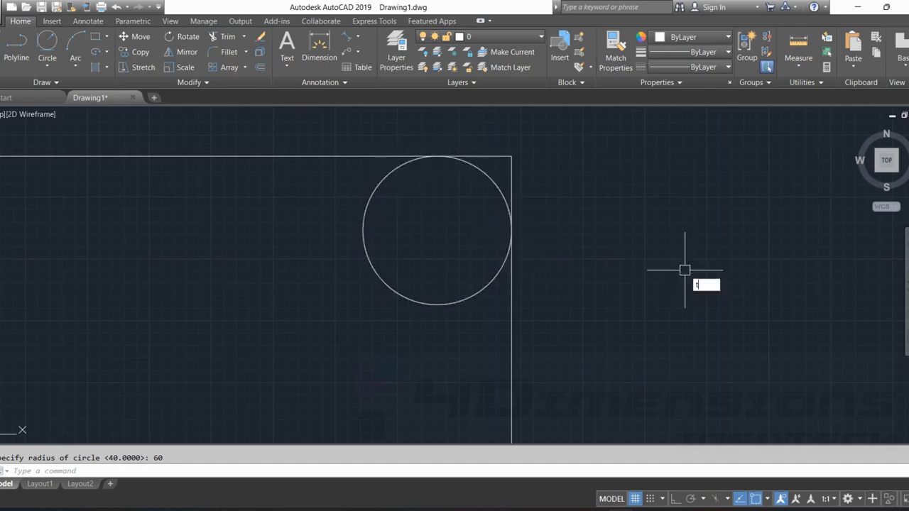
Trim the rectangle's upper-right corner and the inner part of the 60-radius circle, leaving only the corner arc.
key("Return")
key("Return")
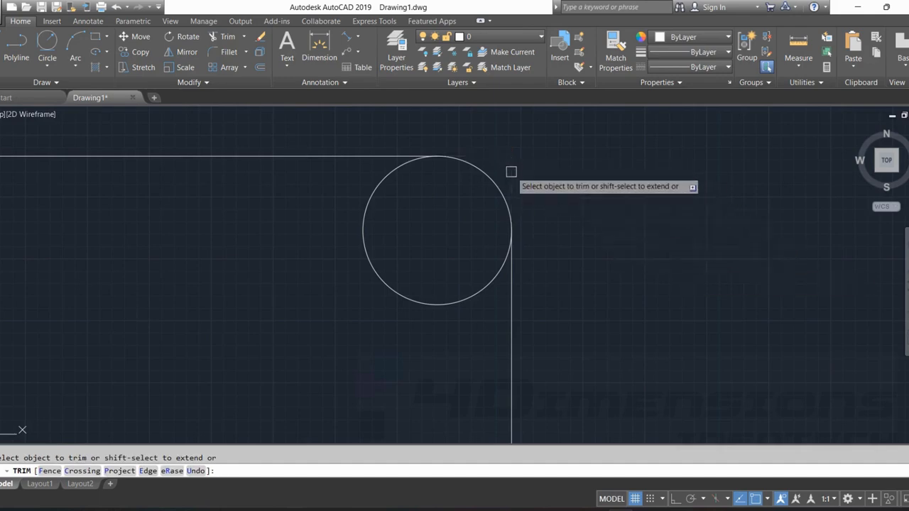
left_click(401, 176)
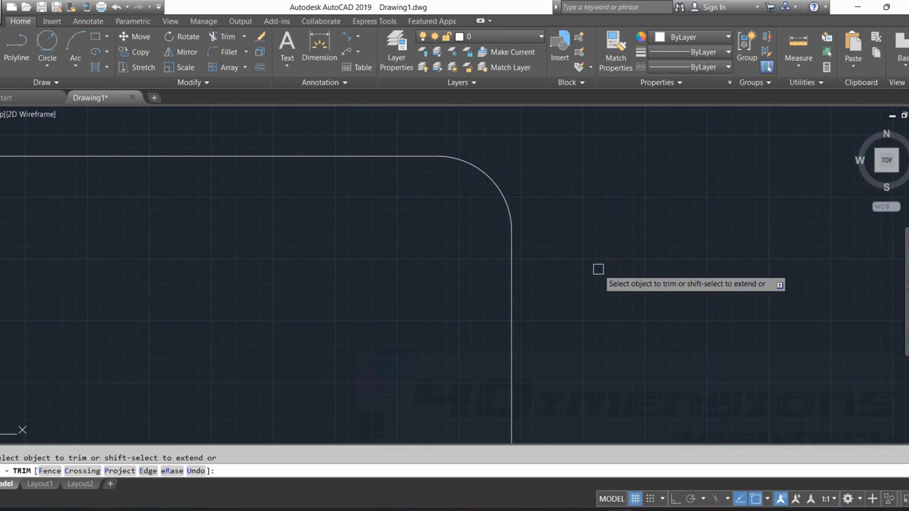
key("Escape")
Draw a Tan, Tan, Radius circle of radius 200 between the single circle and the outermost concentric circle, and trim its upper part.
scroll(604, 249, "down", 5)
middle_click_drag(627, 249, 500, 254)
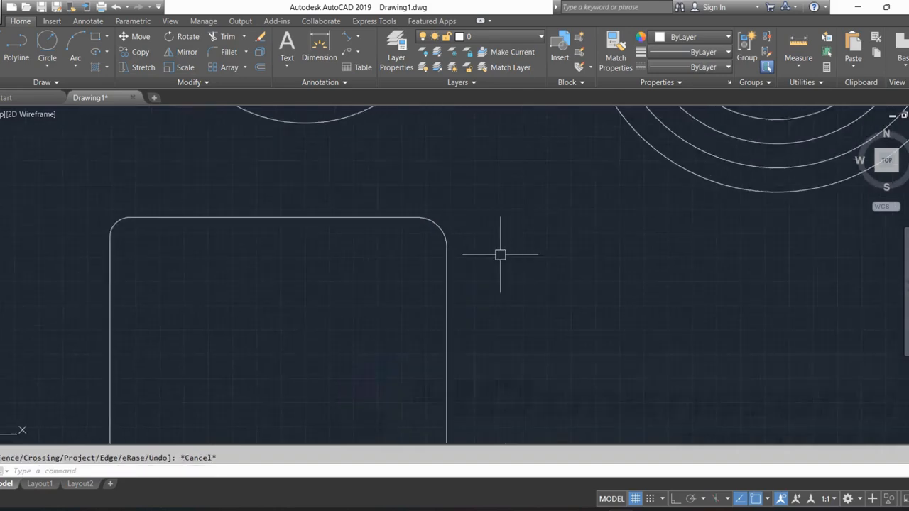
scroll(447, 227, "up", 6)
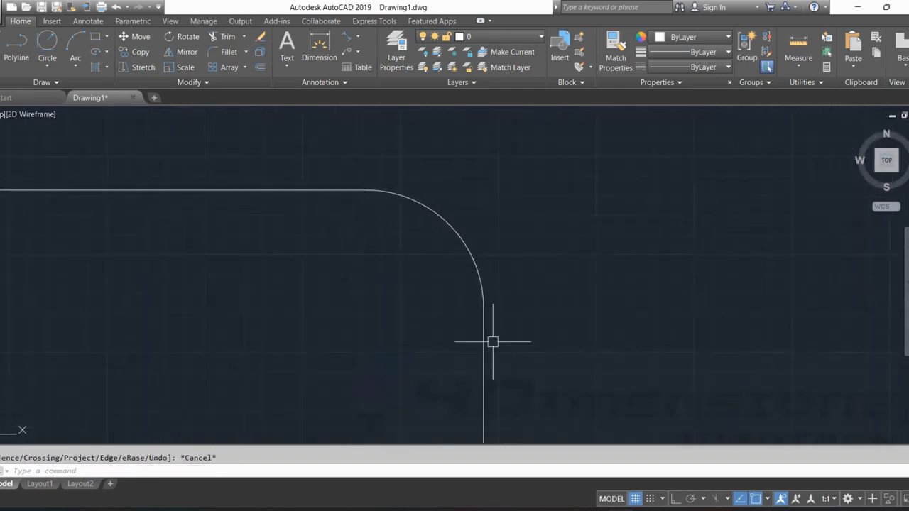
scroll(501, 259, "down", 5)
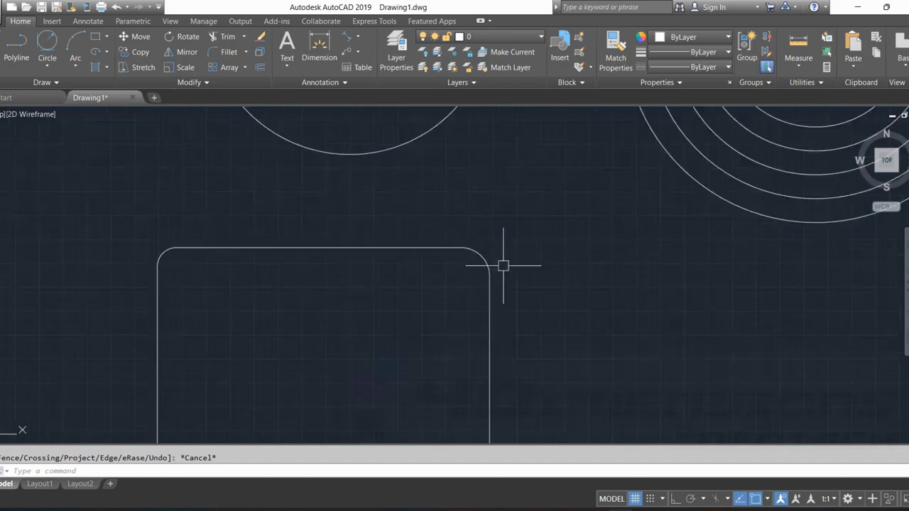
middle_click_drag(703, 229, 490, 274)
scroll(491, 274, "down", 6)
middle_click_drag(574, 248, 405, 243)
scroll(301, 163, "up", 4)
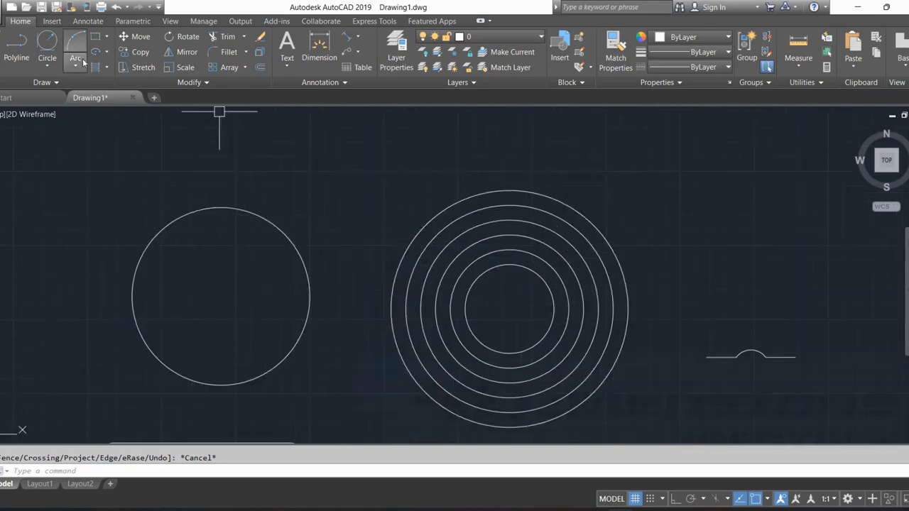
left_click(47, 64)
left_click(73, 192)
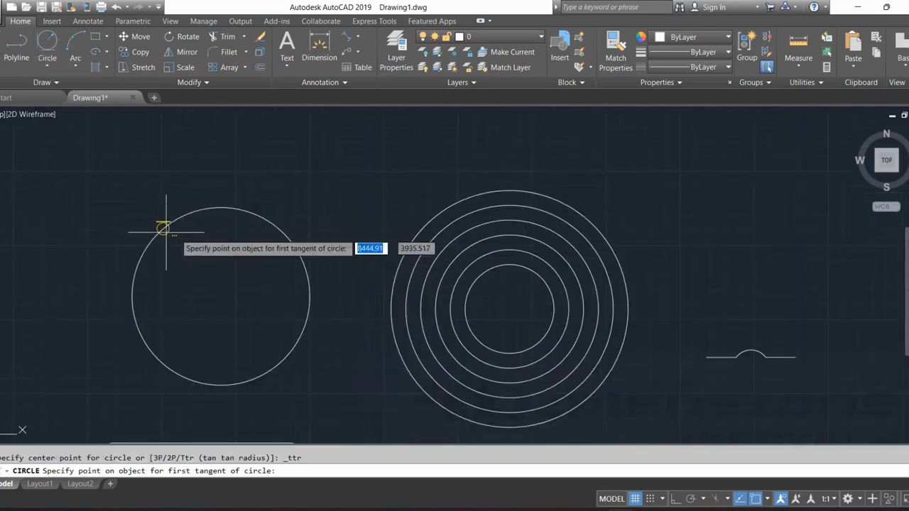
left_click(236, 208)
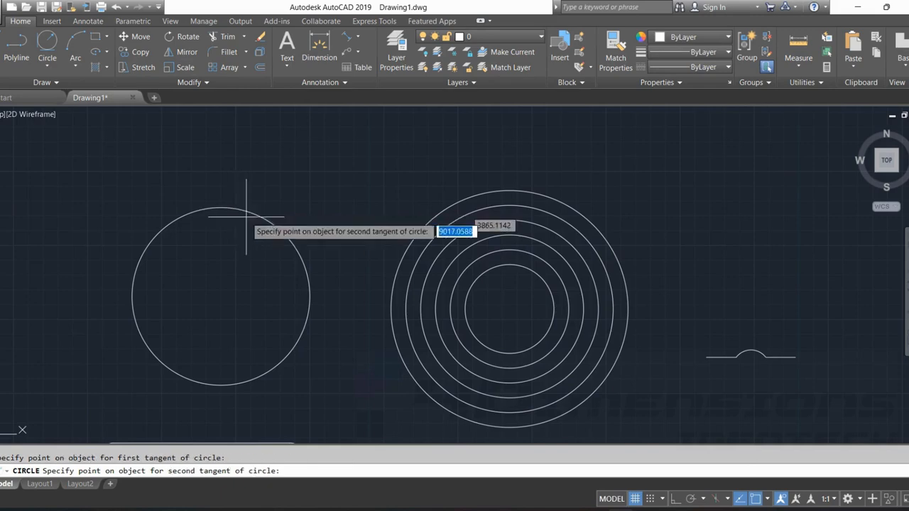
left_click(449, 201)
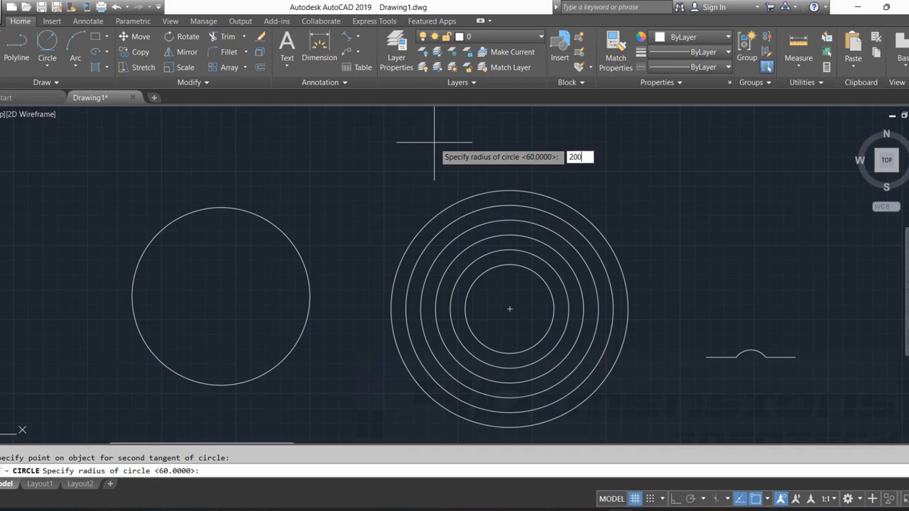
key("Return")
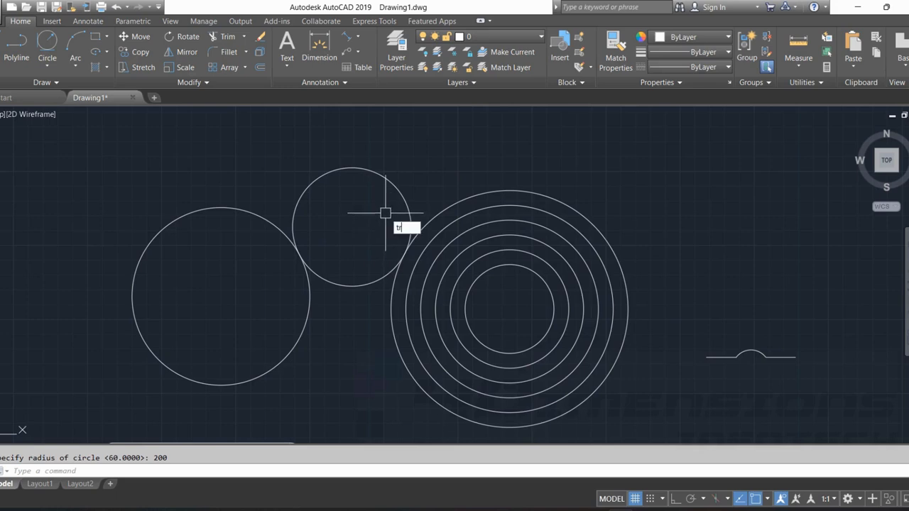
key("Return")
left_click(385, 178)
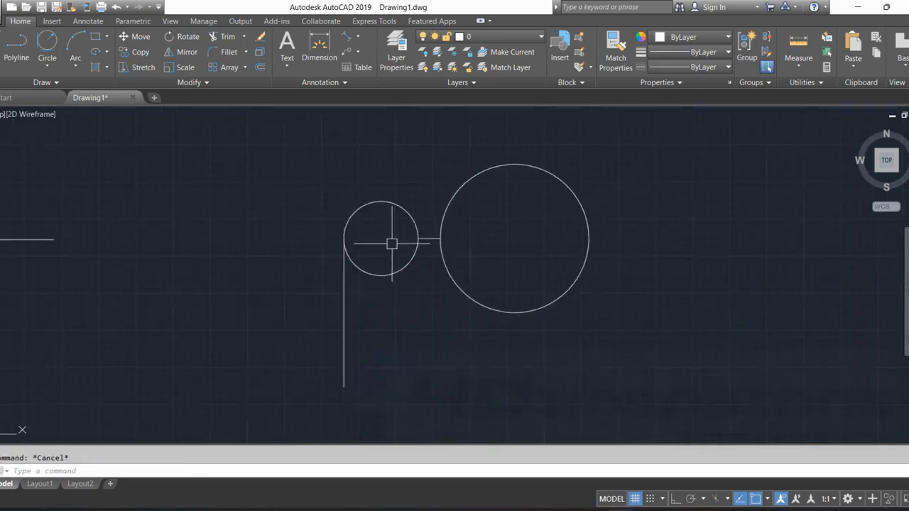
Draw a Tan, Tan, Radius circle of radius 300 above and tangent to the two circles joined by the short horizontal line.
middle_click_drag(411, 200, 361, 298)
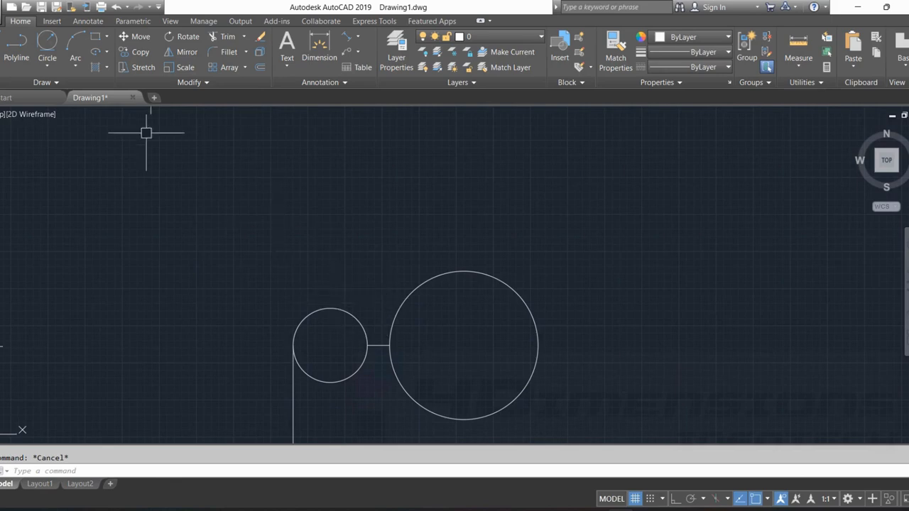
left_click(16, 46)
left_click(47, 65)
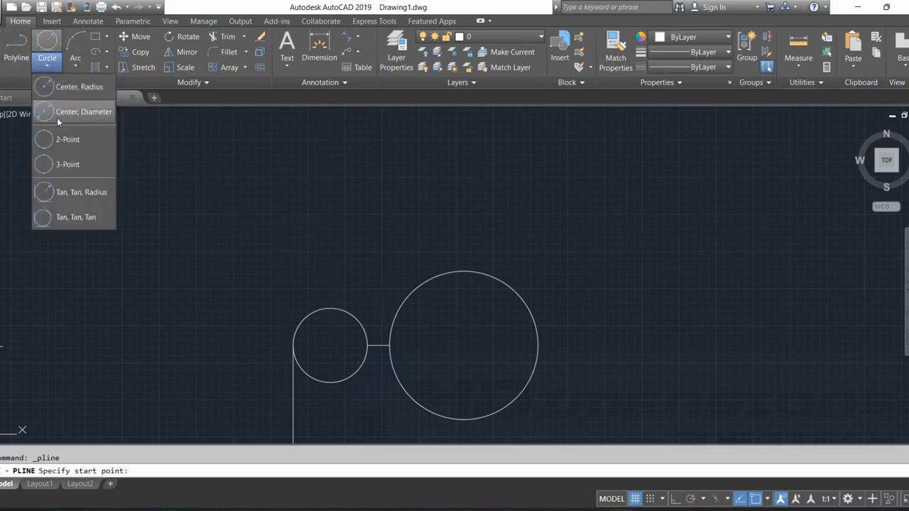
left_click(73, 198)
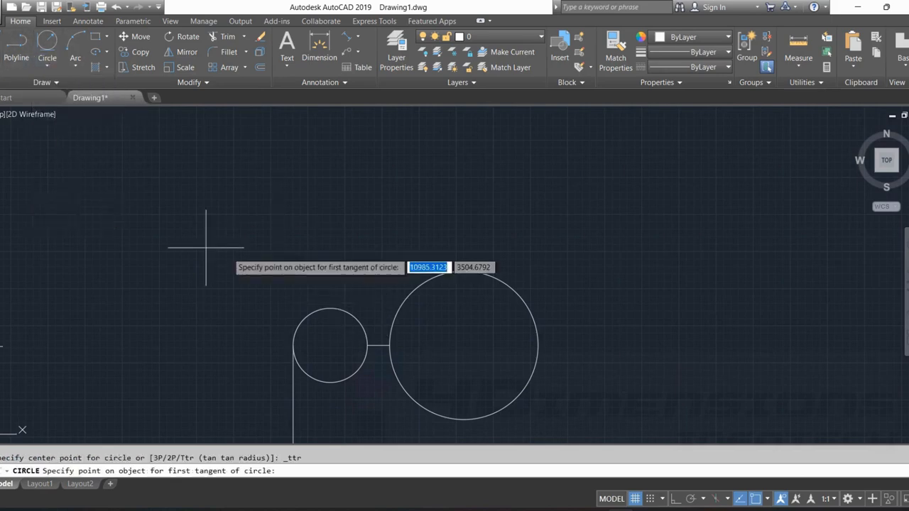
left_click(343, 308)
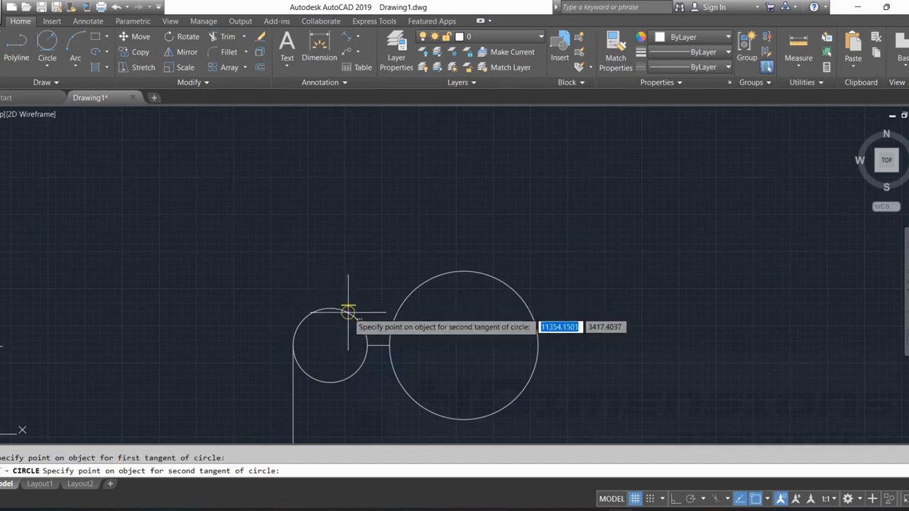
left_click(400, 305)
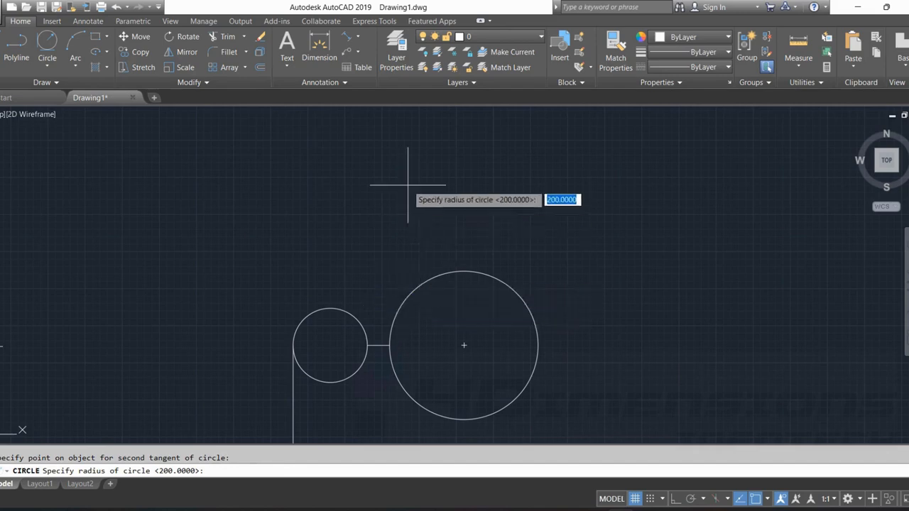
key("Return")
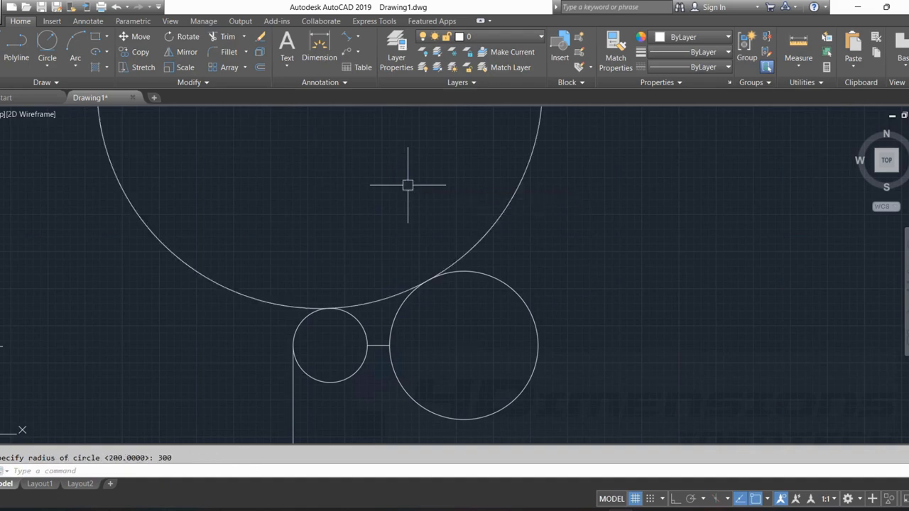
Trim away the 300-radius circle's upper part, keeping only the arc between its two tangent points.
type("tr")
key("Return")
key("Return")
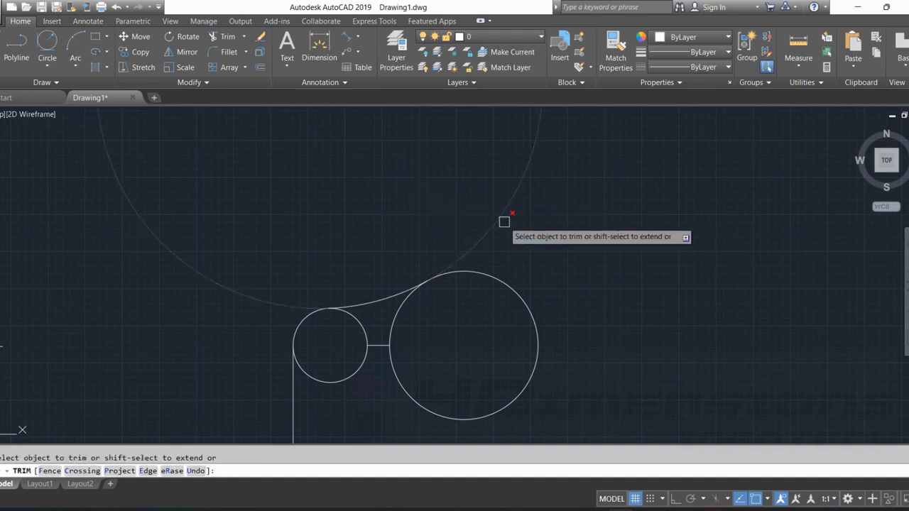
left_click(502, 219)
scroll(382, 332, "up", 4)
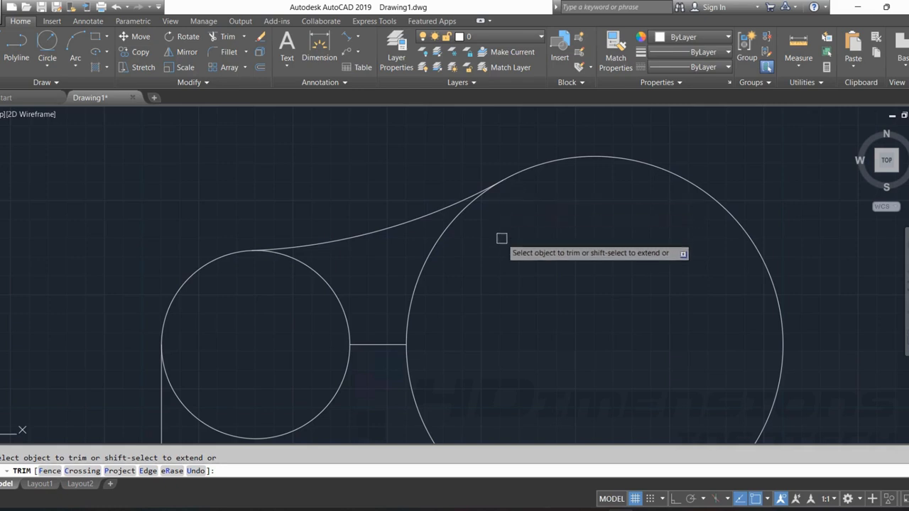
key("Escape")
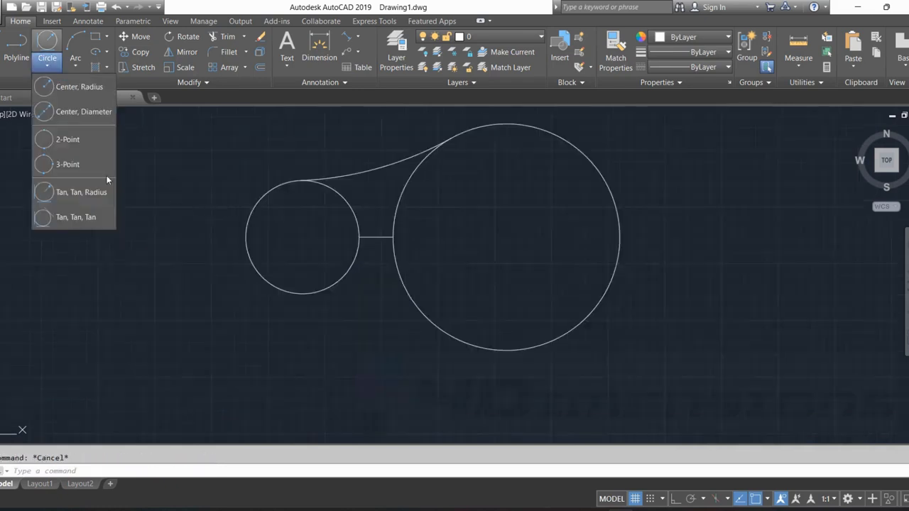
Draw a Tan, Tan, Radius circle of radius 100 below and tangent to the same small and large circles.
left_click(68, 195)
scroll(365, 273, "up", 2)
left_click(340, 258)
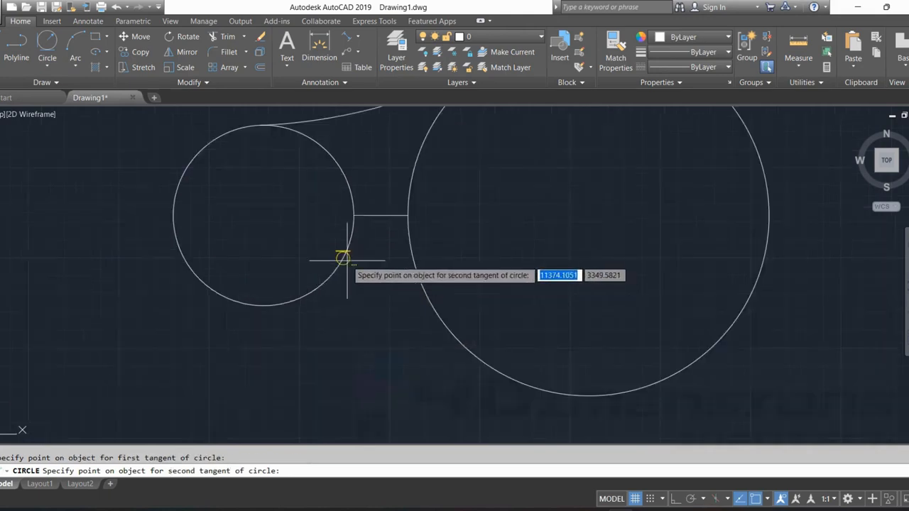
left_click(414, 271)
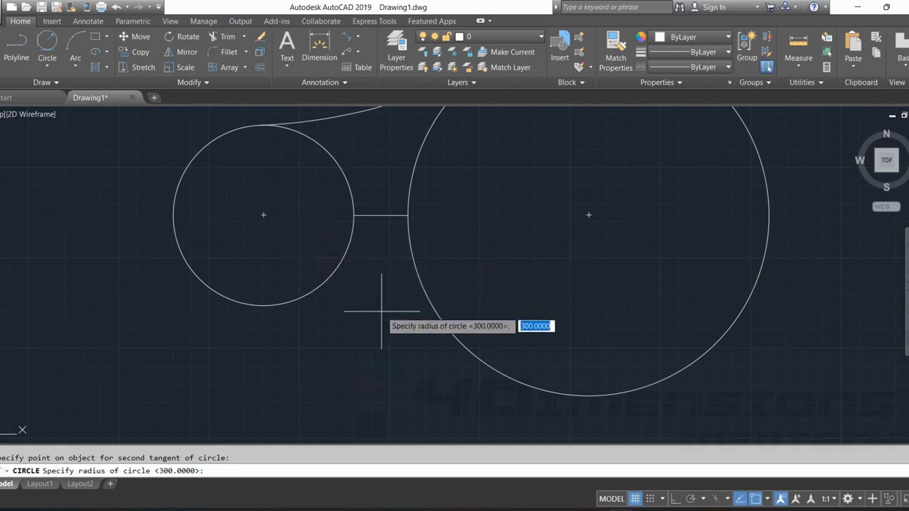
type("100")
key("Return")
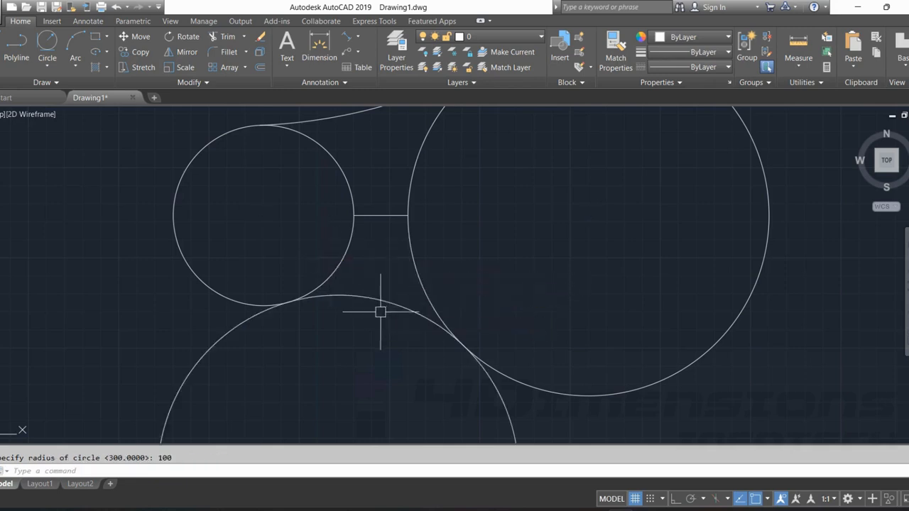
scroll(314, 260, "down", 3)
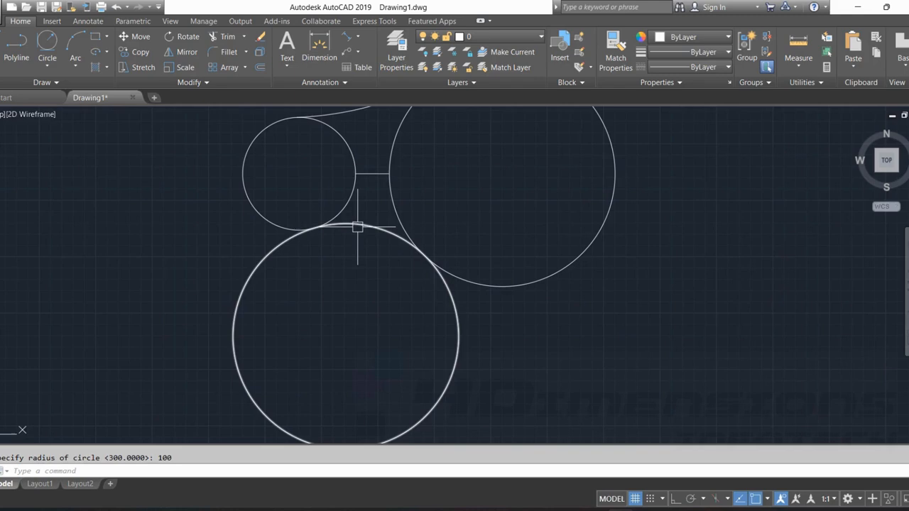
Trim away the 100-radius circle's lower part, keeping only the arc between its tangent points on the small and large circles.
key("Return")
key("Return")
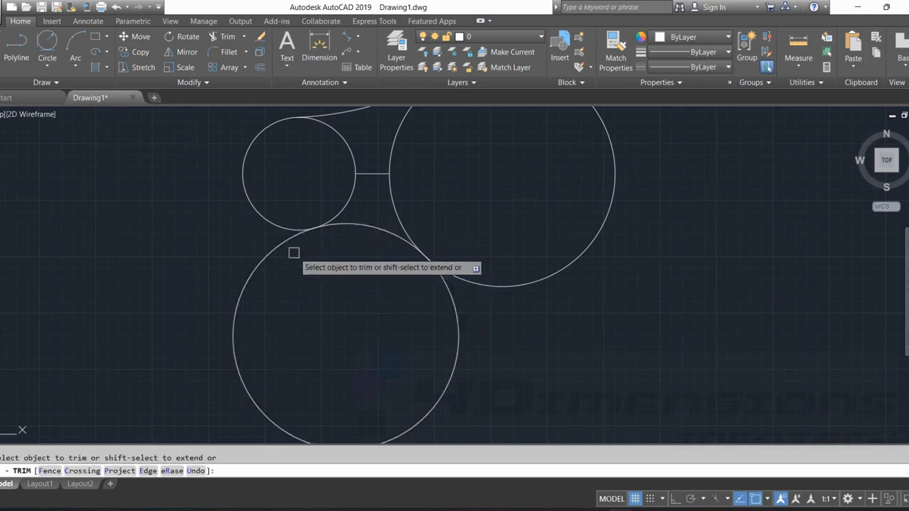
left_click(287, 242)
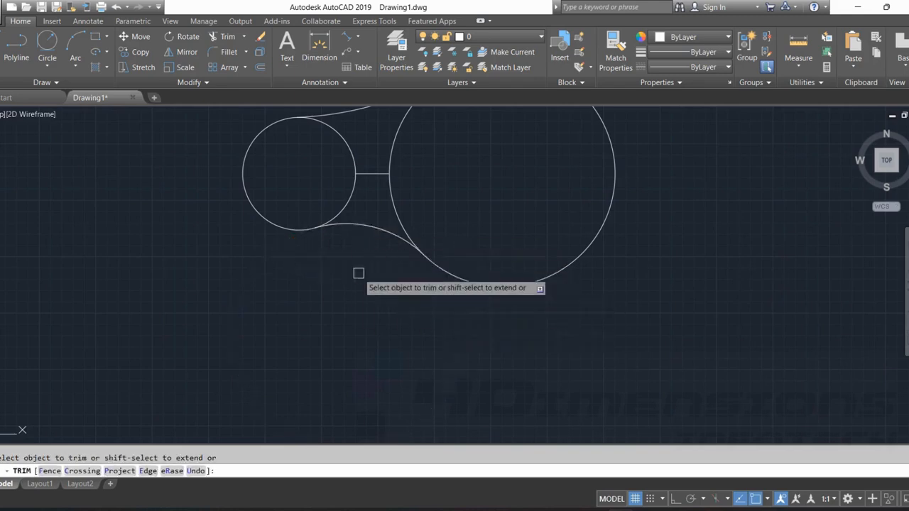
key("Escape")
middle_click_drag(341, 235, 335, 265)
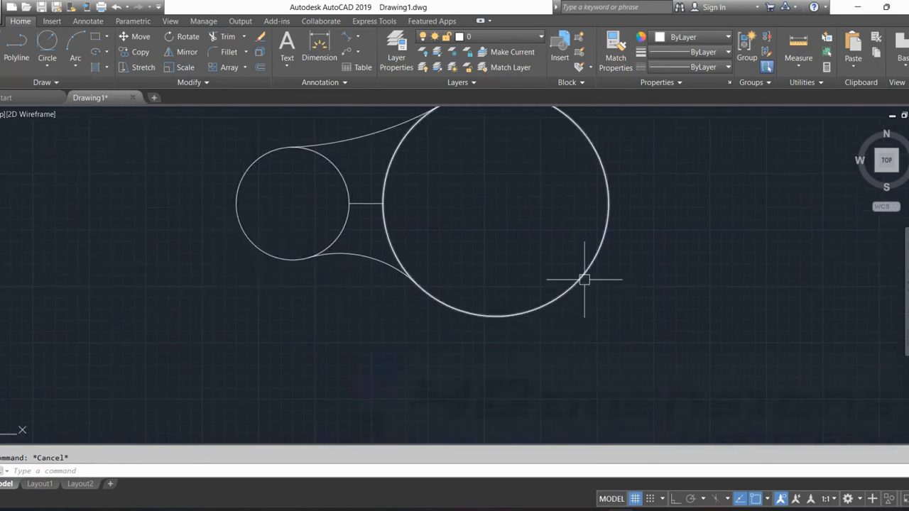
Draw a Tan, Tan, Radius circle of radius 300 enclosing the small and large circles, tangent to their lower outer sides.
left_click(56, 64)
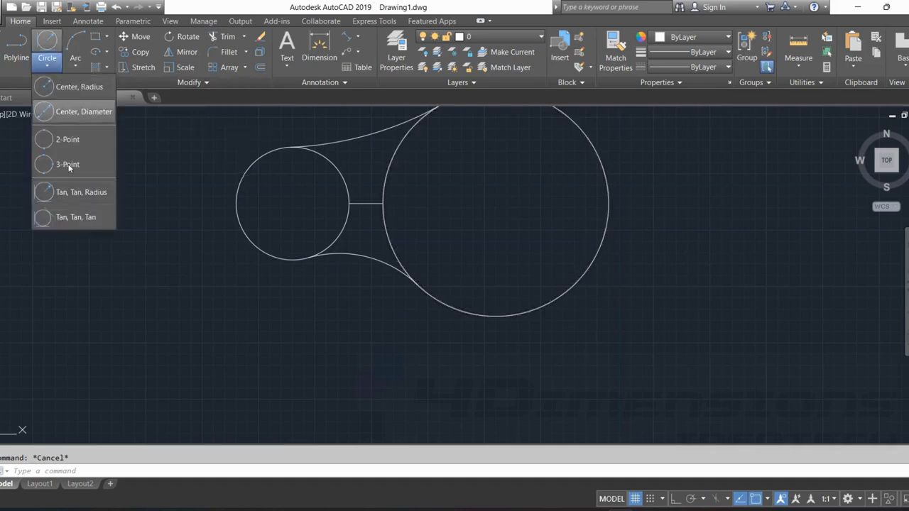
left_click(78, 191)
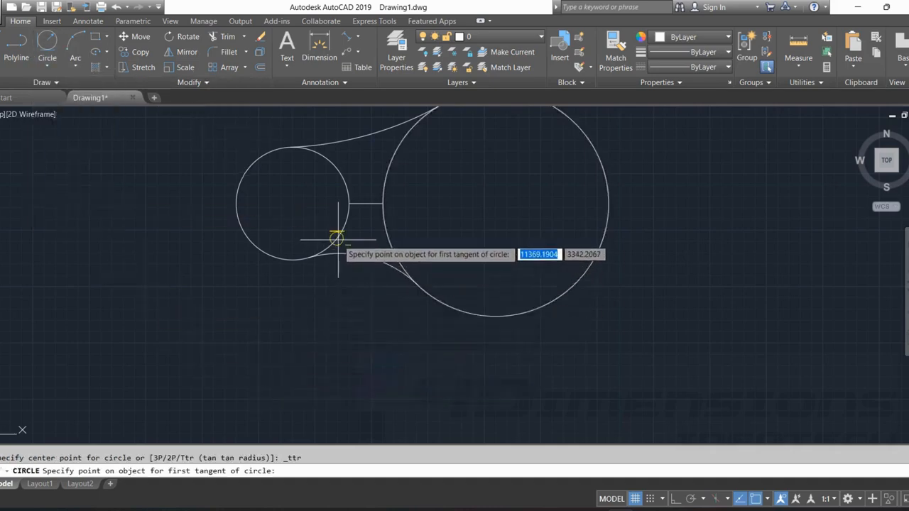
left_click(239, 220)
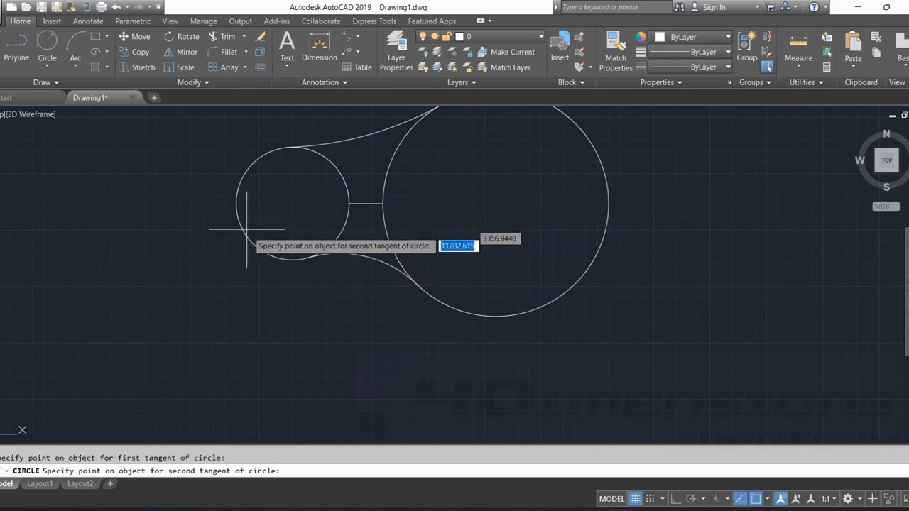
left_click(582, 276)
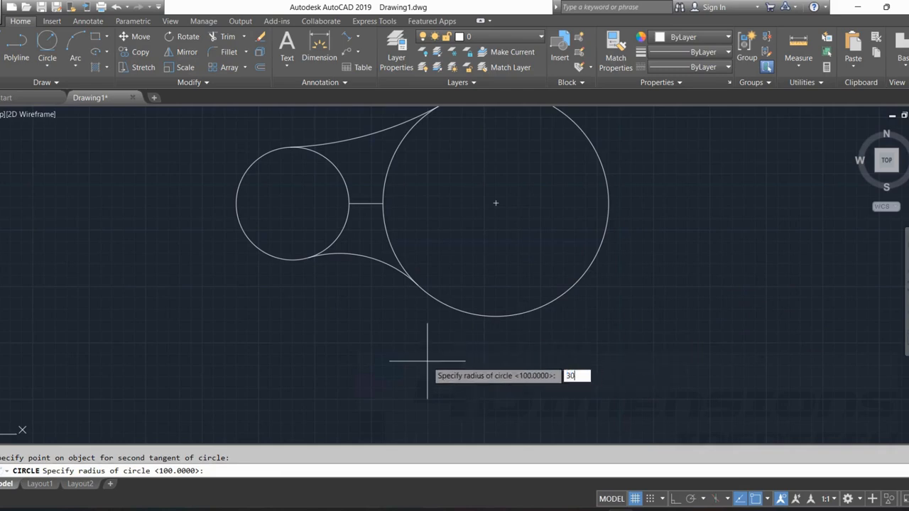
type("300")
key("Return")
key("Escape")
scroll(284, 349, "down", 2)
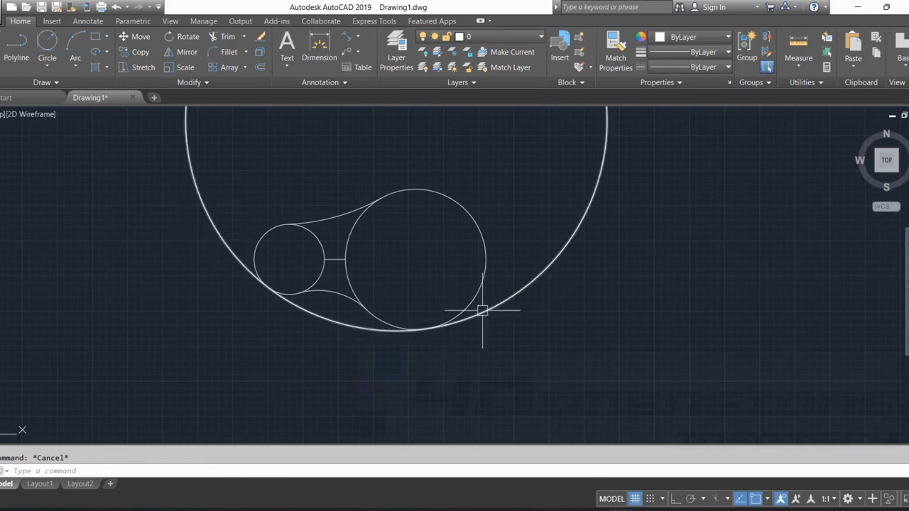
Trim away the enclosing 300-radius circle, keeping only the lower arc that joins the small and large circles.
key("Escape")
type("t")
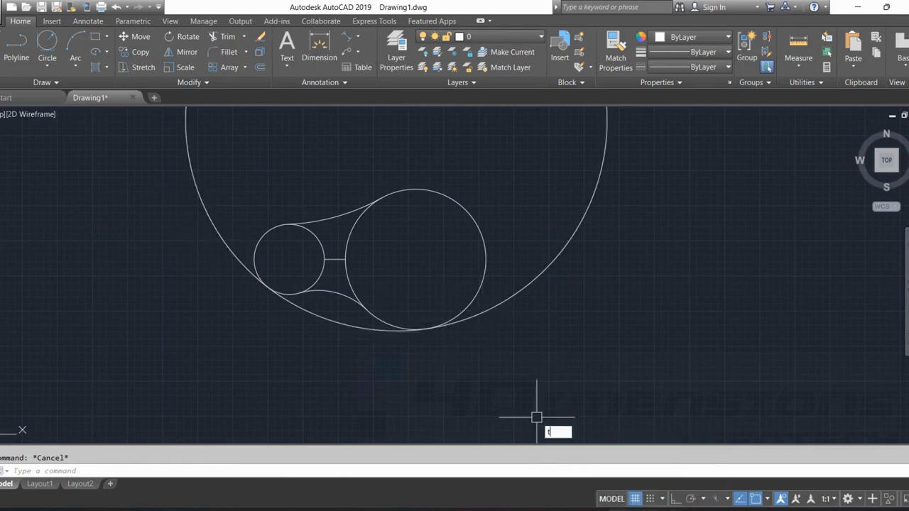
type("r")
key("Return")
key("Return")
left_click(499, 319)
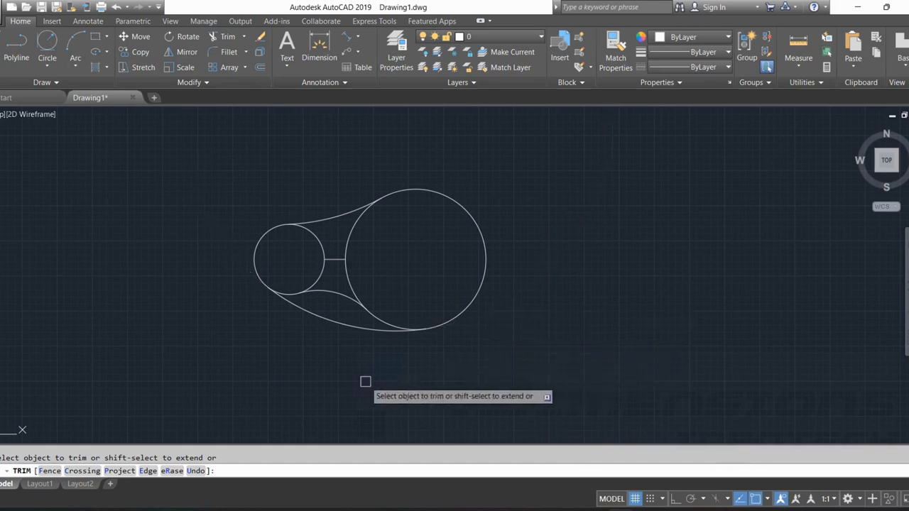
key("Escape")
Draw an upright rectangle in the empty area to the right of the joined circles.
scroll(291, 298, "up", 4)
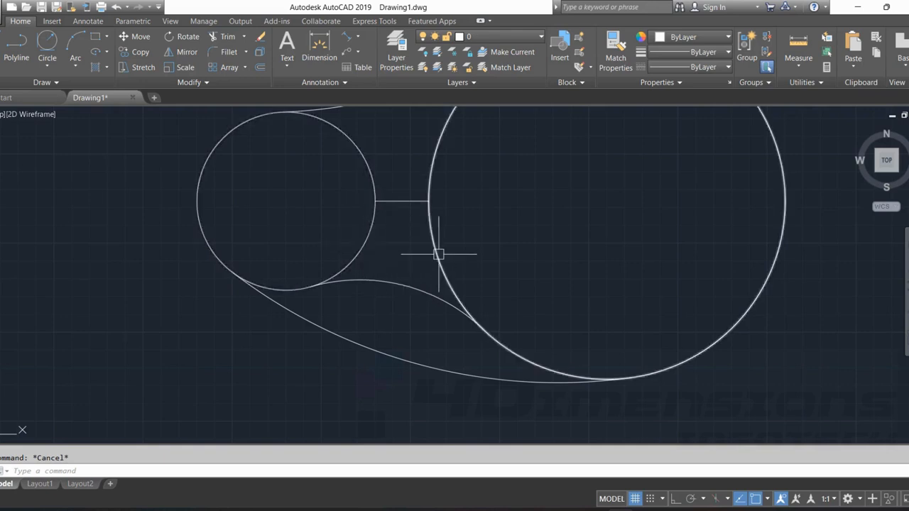
scroll(198, 327, "down", 3)
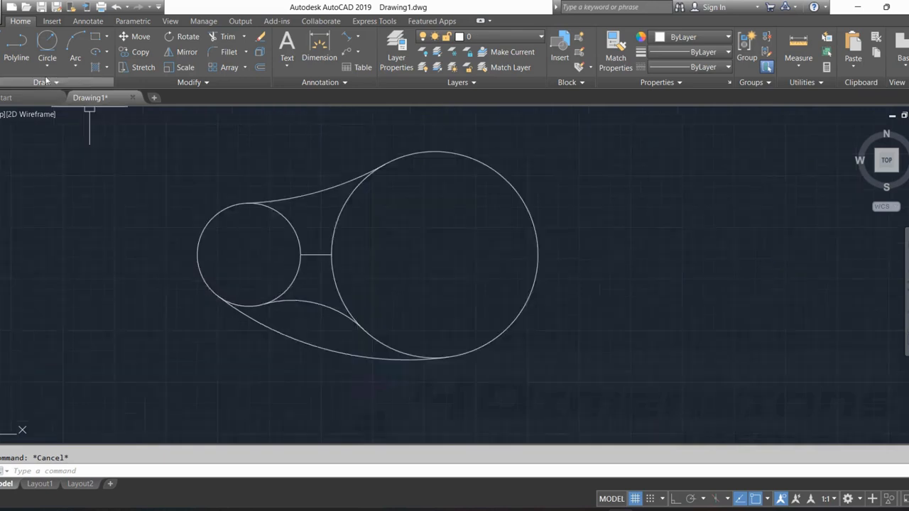
left_click(47, 63)
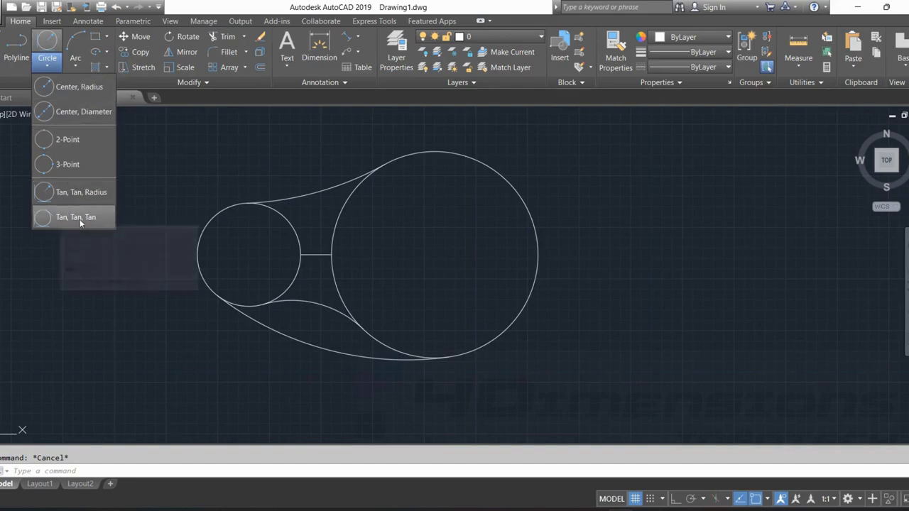
left_click(107, 36)
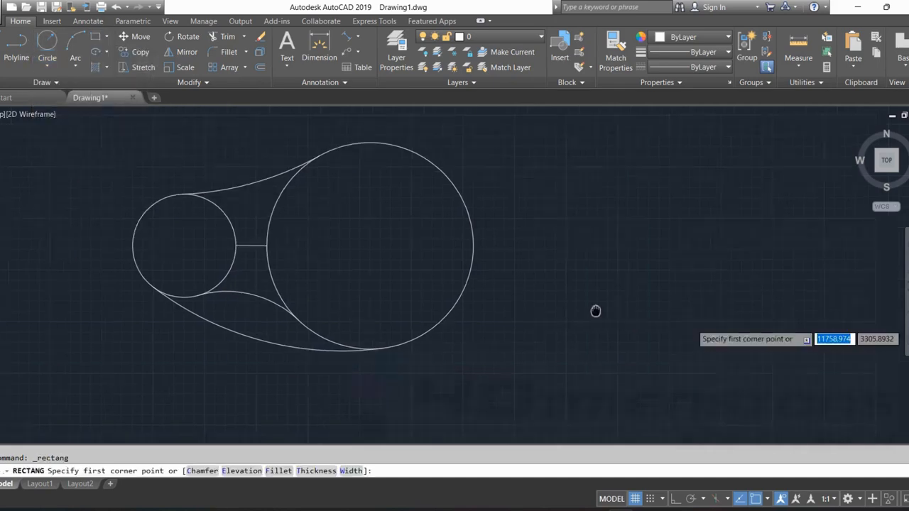
middle_click_drag(742, 387, 319, 345)
left_click(318, 340)
left_click(469, 152)
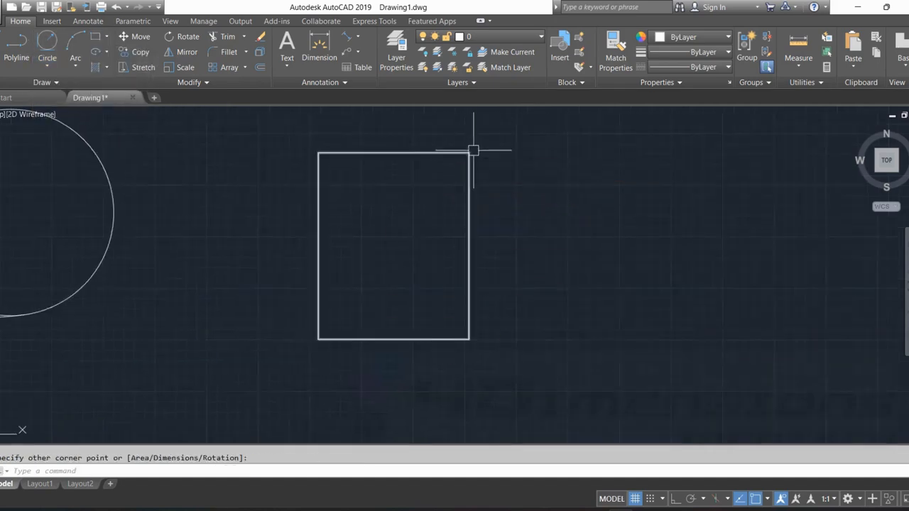
key("Escape")
Draw a Tan, Tan, Tan circle inside the rectangle, tangent to its left, top and right sides.
left_click(46, 66)
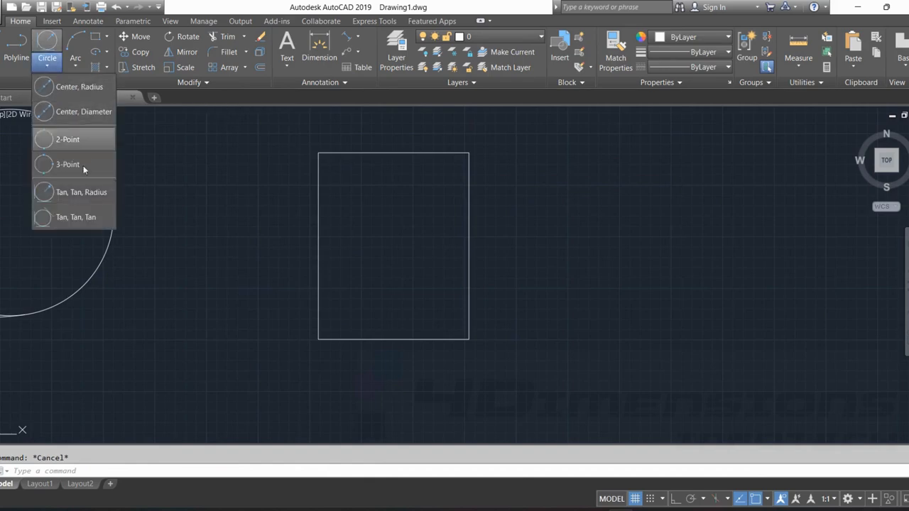
left_click(85, 221)
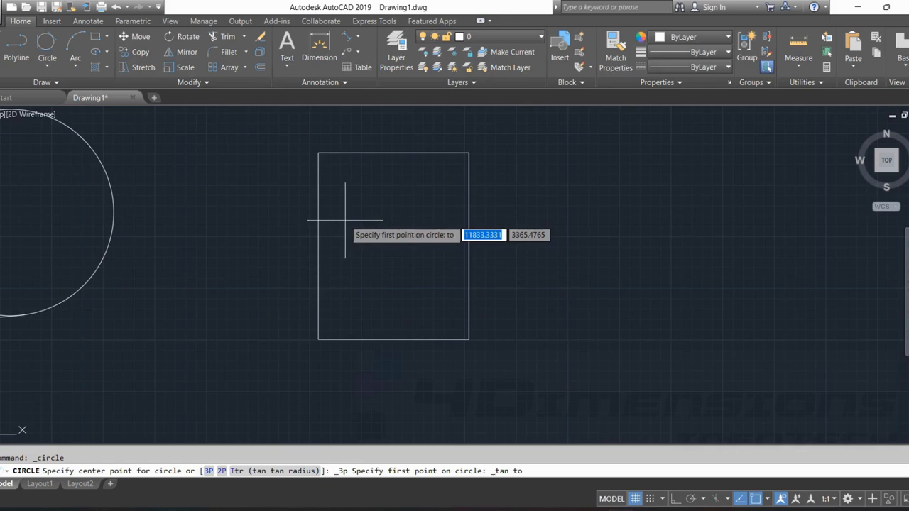
left_click(318, 223)
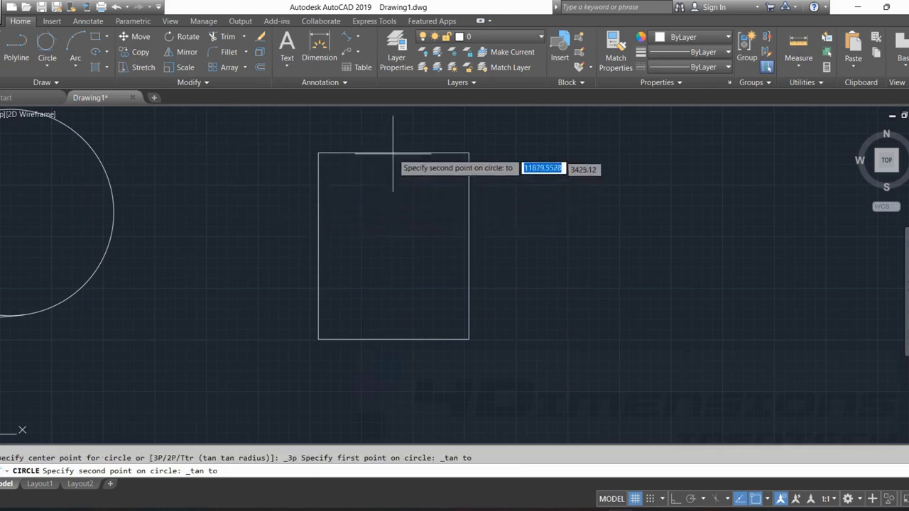
left_click(393, 153)
left_click(467, 245)
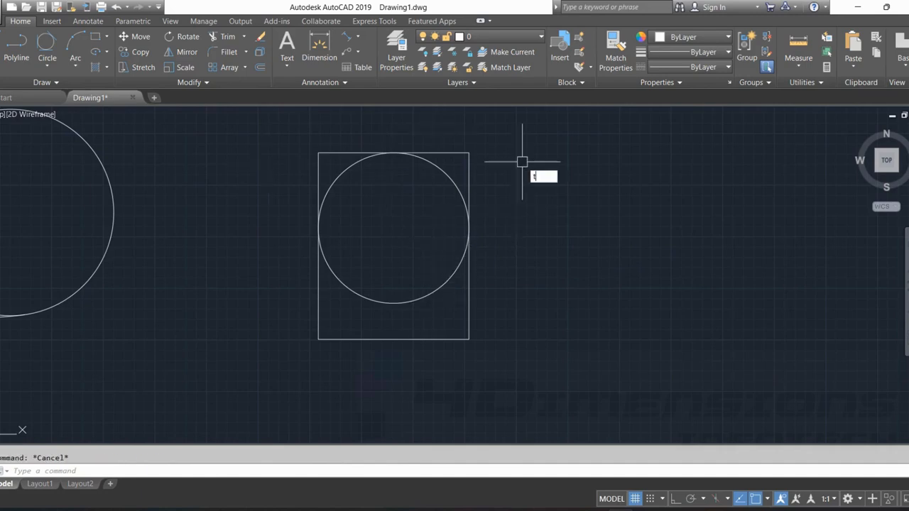
Trim off the rectangle's two upper corners outside the circle and the circle's lower arc inside the rectangle.
key("Return")
key("Return")
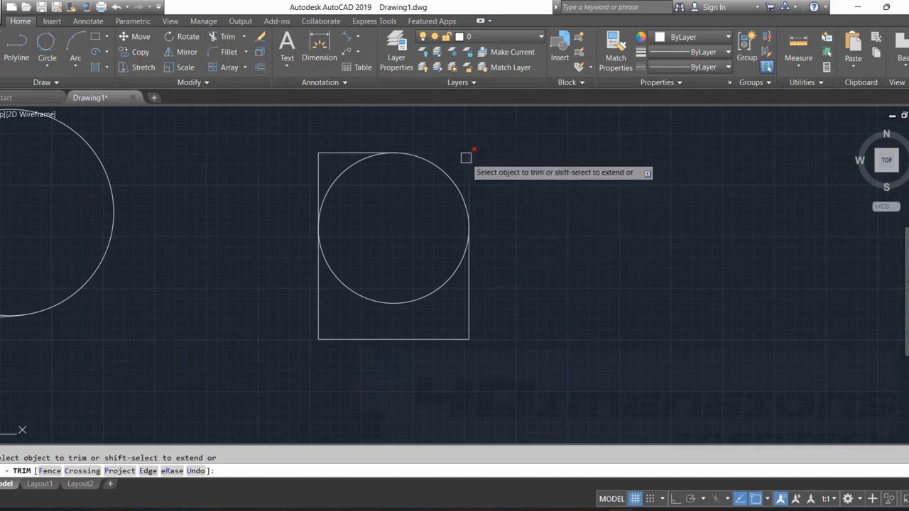
left_click(396, 159)
left_click(321, 156)
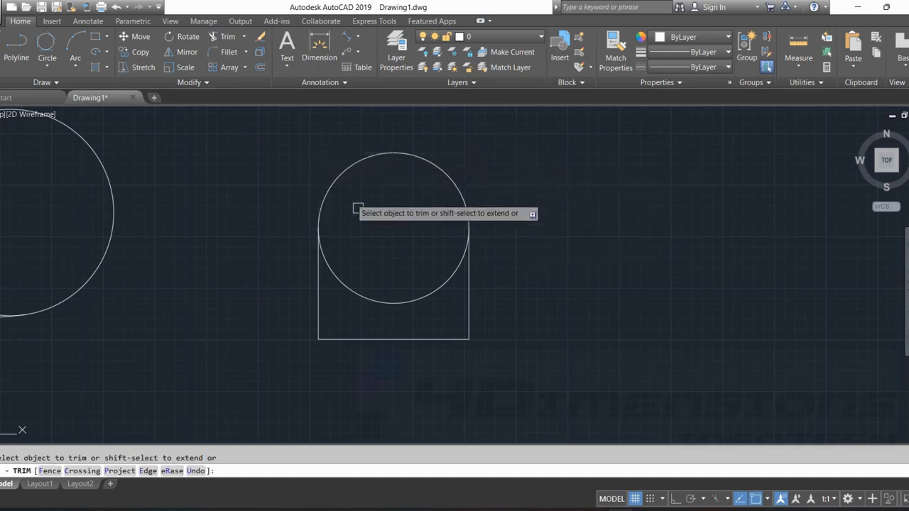
left_click(388, 297)
key("Escape")
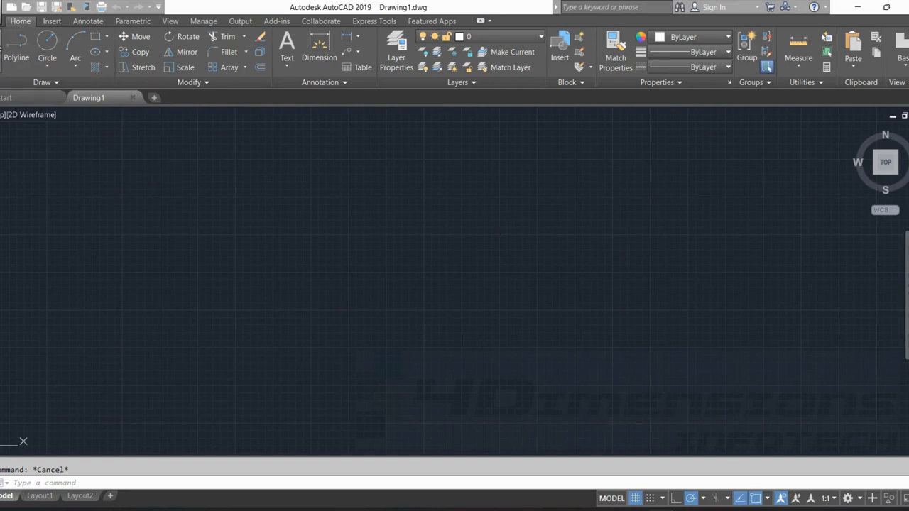
Draw five connected lines that cross each other in an open star shape.
left_click(364, 172)
key("Escape")
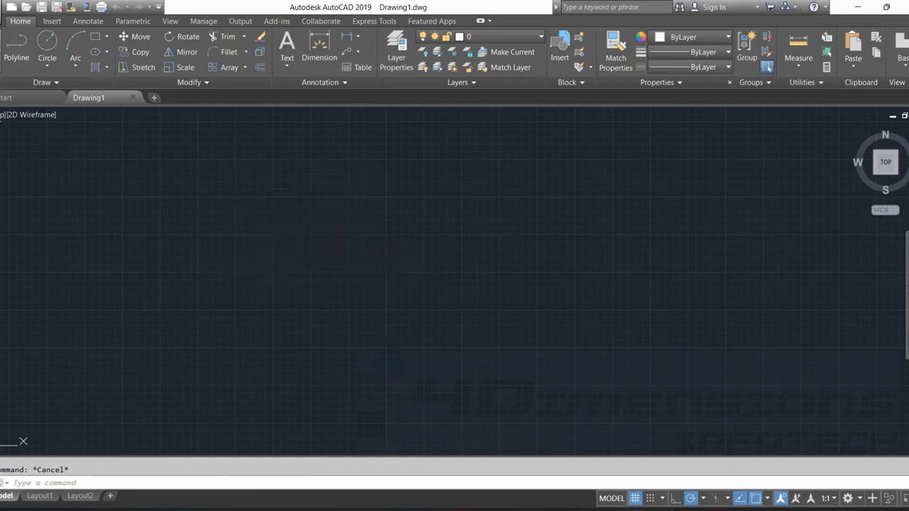
left_click(1, 47)
left_click(396, 177)
left_click(245, 291)
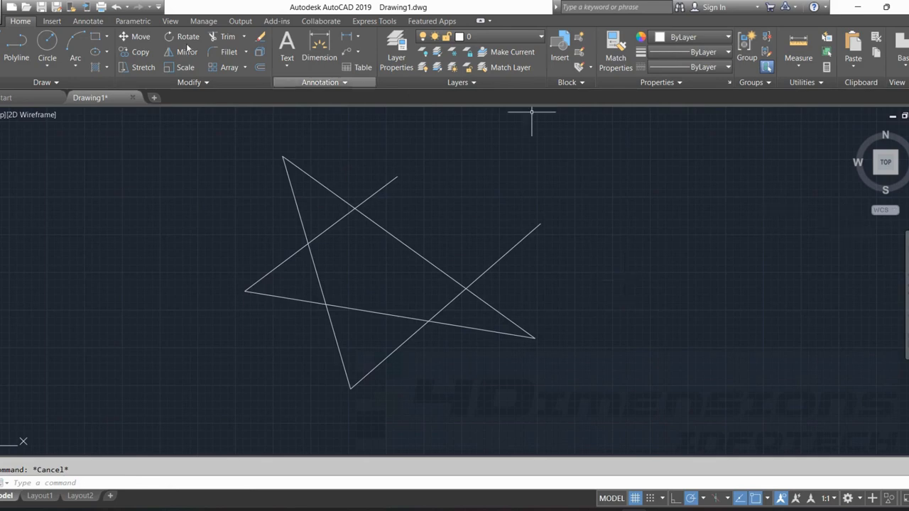
Draw a separate, slightly downward-sloping line to the right of the star without touching it.
left_click(1, 47)
left_click(643, 196)
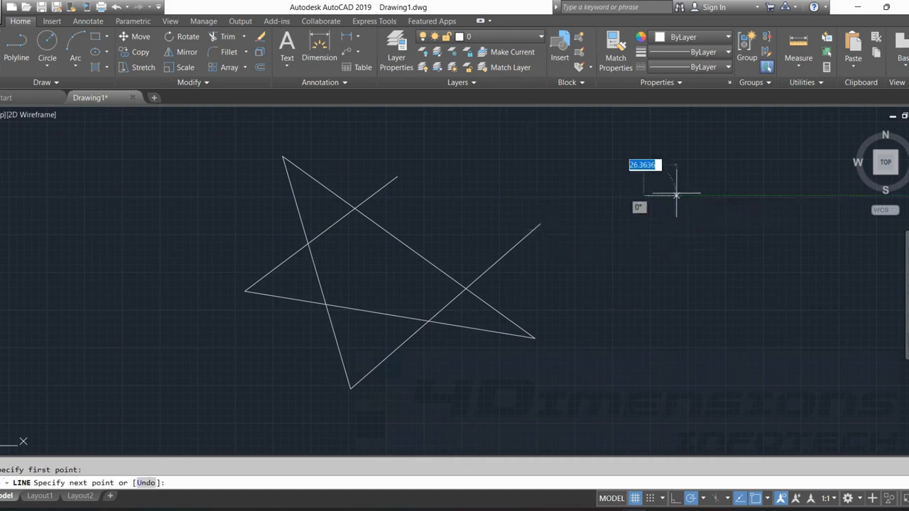
left_click(811, 214)
key("Escape")
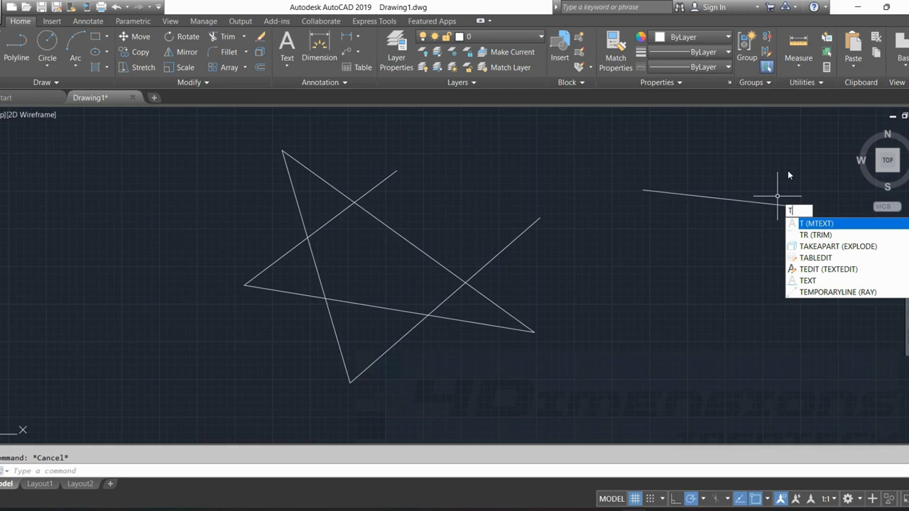
Trim the star's inner crossing segments and the line ends of its upper points, keeping the lower outline and the long sloping line.
type("TR")
key("Return")
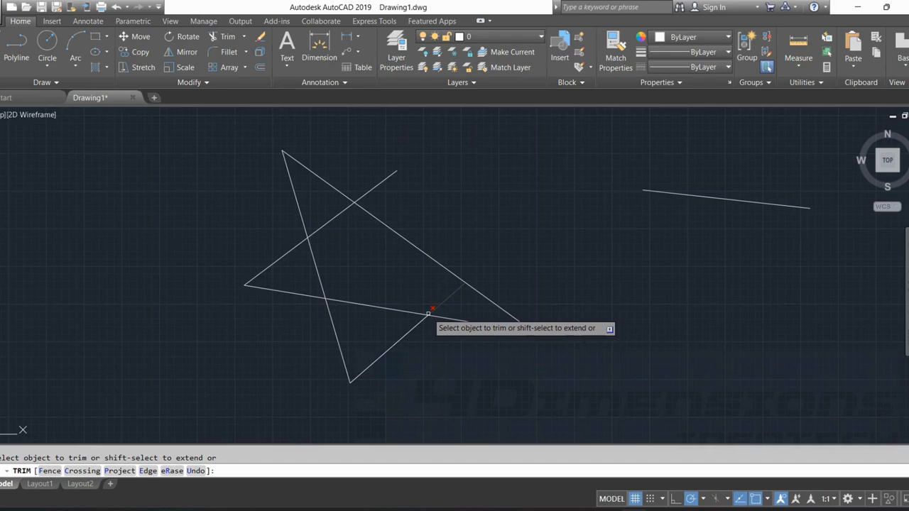
left_click(454, 293)
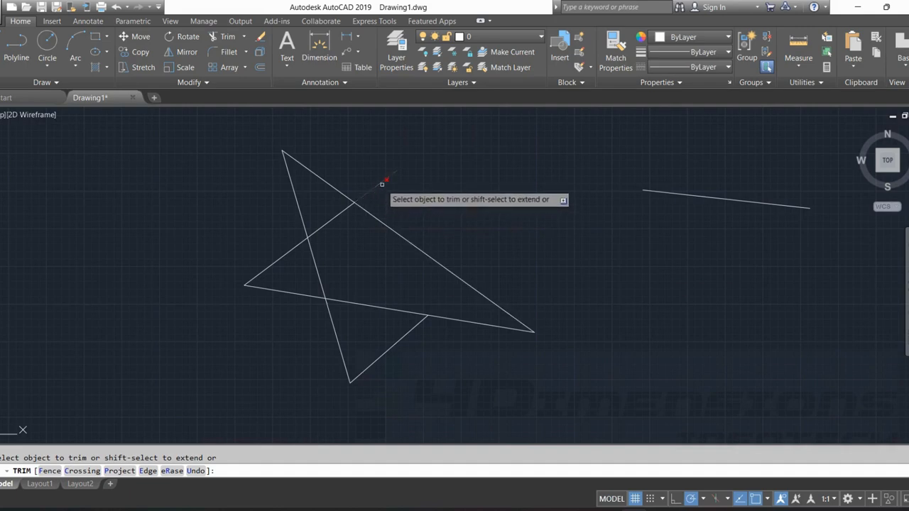
left_click(317, 173)
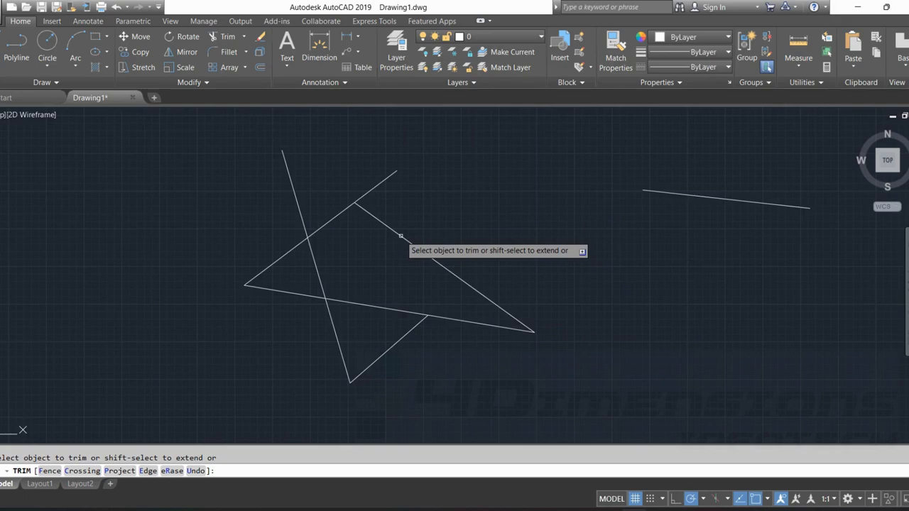
left_click(377, 187)
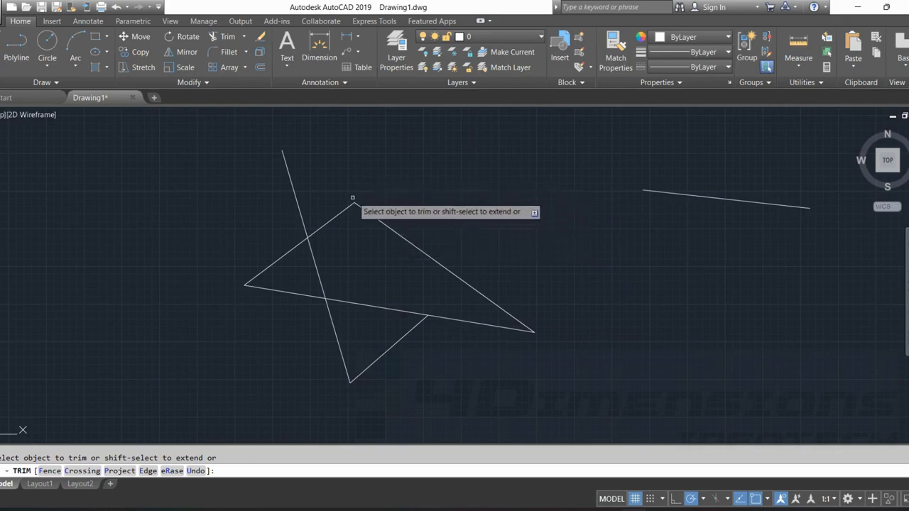
left_click(353, 206)
left_click(301, 211)
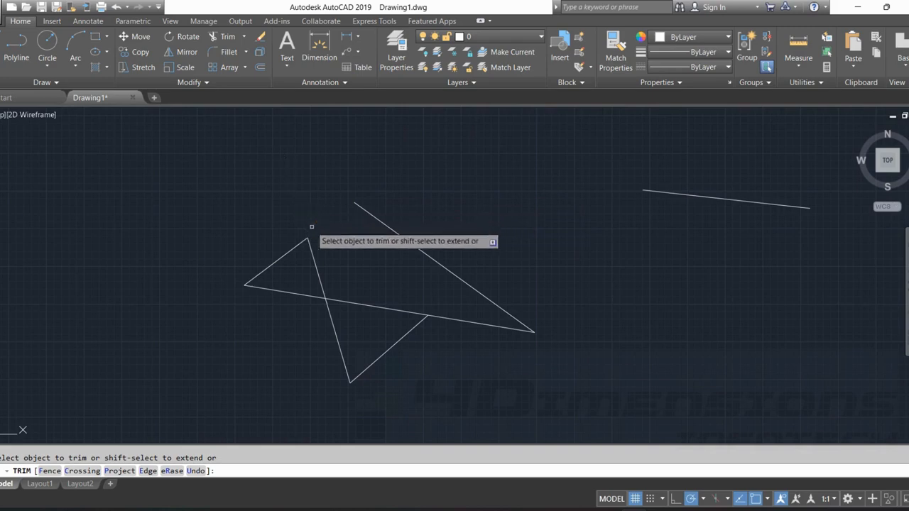
left_click(315, 261)
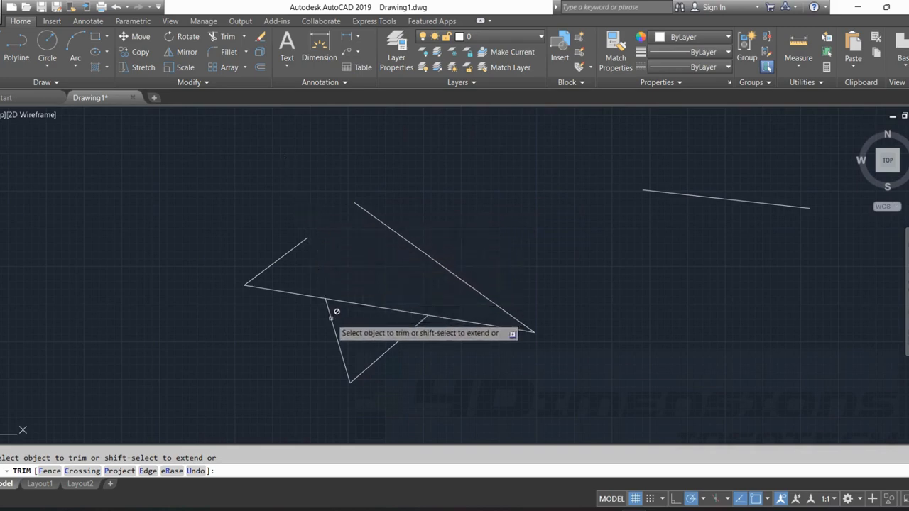
left_click(349, 303)
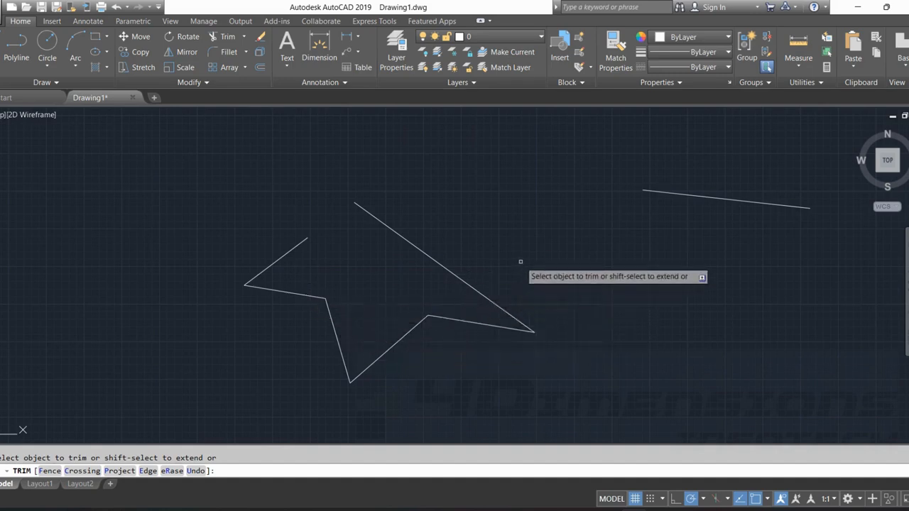
key("Escape")
Delete the trimmed star outline and the separate sloping line, leaving the drawing area empty.
middle_click_drag(524, 260, 403, 258)
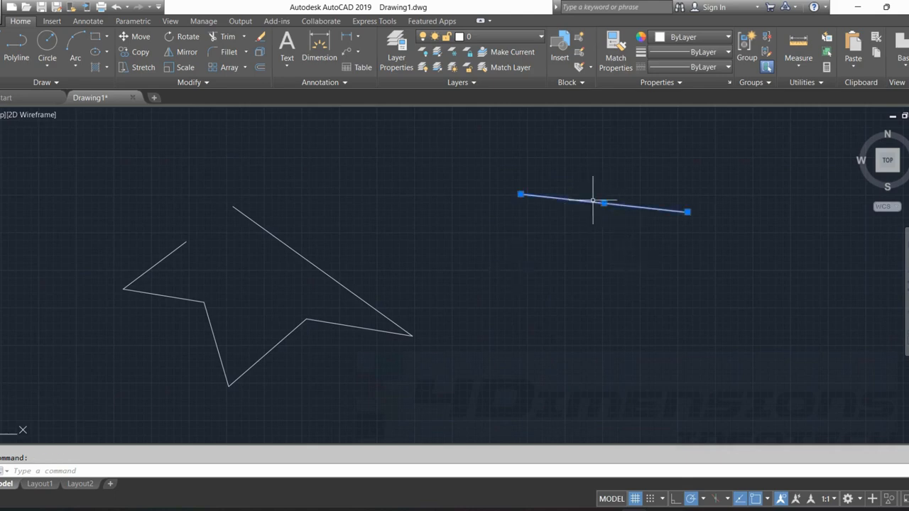
mouse_move(421, 389)
left_mouse_down()
mouse_move(89, 361)
mouse_move(223, 162)
mouse_move(502, 247)
left_mouse_up()
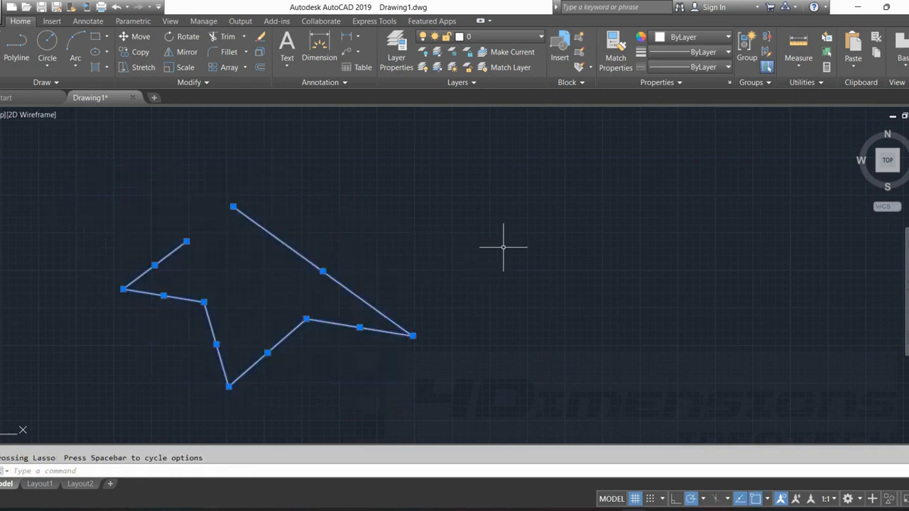
key("Delete")
middle_click_drag(425, 230, 377, 235)
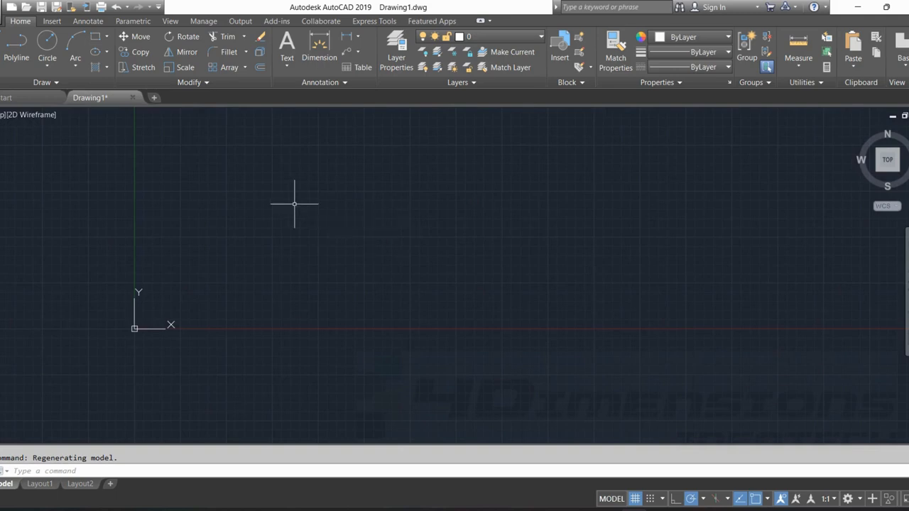
Draw a circle above the X axis, to the right of the origin.
left_click(47, 50)
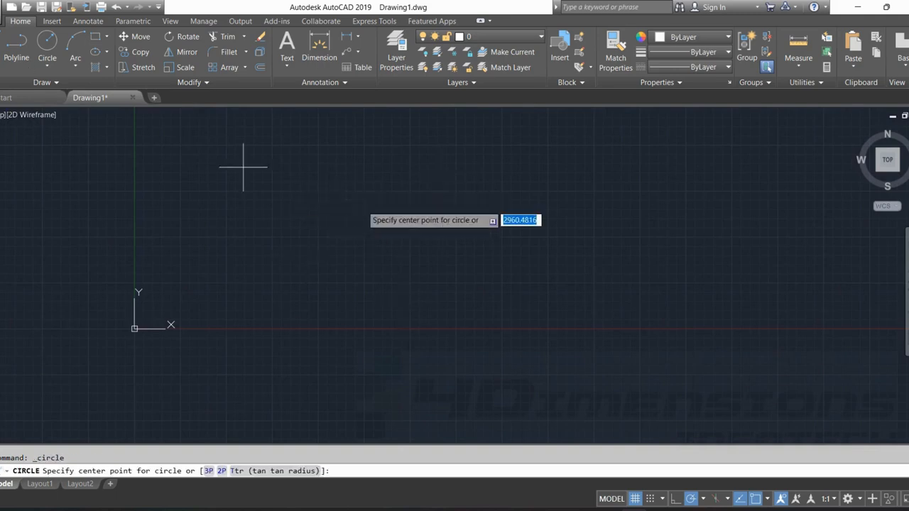
left_click(355, 196)
left_click(401, 139)
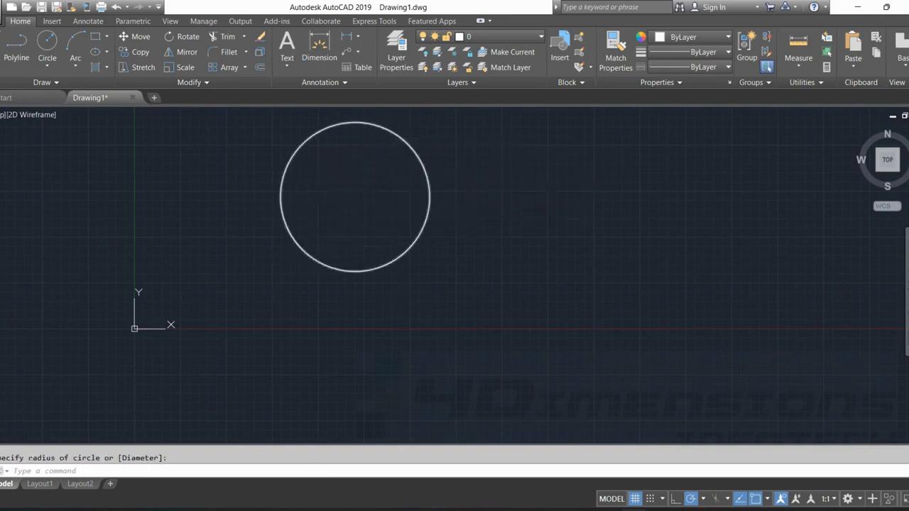
key("Escape")
Draw a line sloping slightly downward to the right of the circle without touching it.
type("l")
key("Return")
left_click(497, 219)
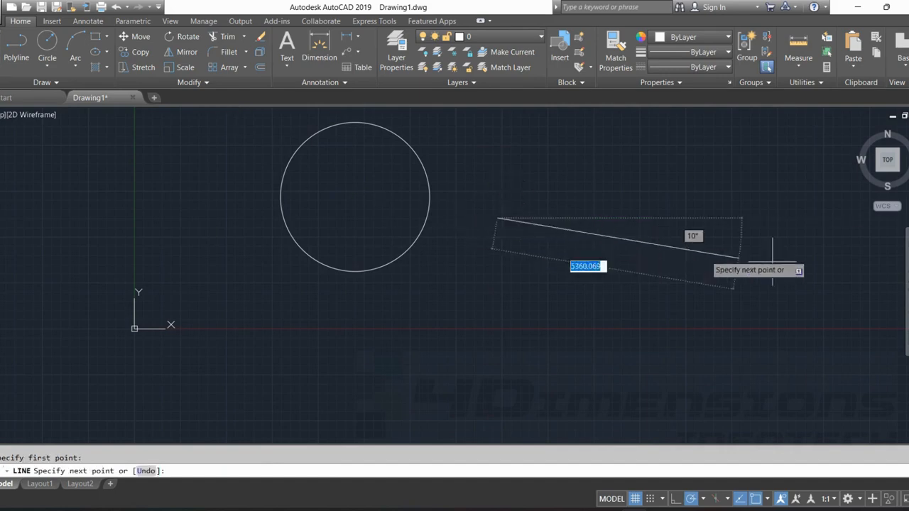
left_click(800, 261)
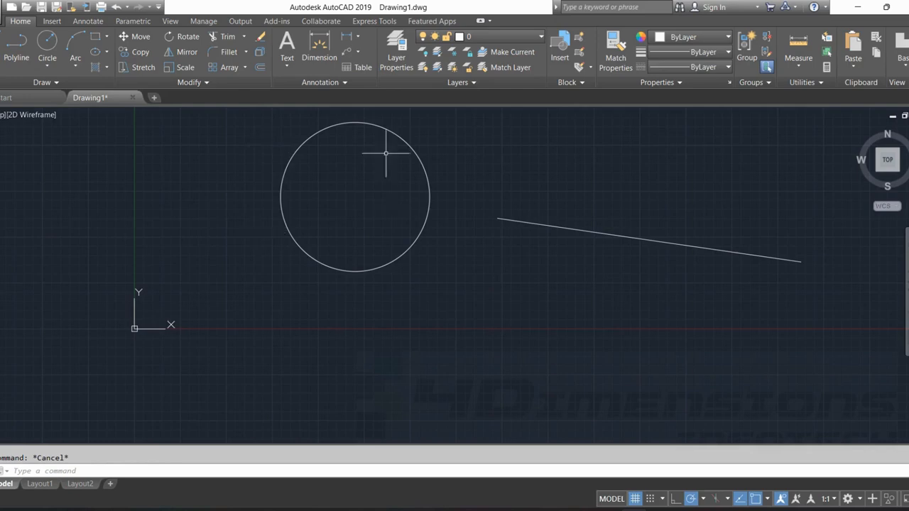
Draw a steep slanted line to the left of the circle without touching it.
scroll(347, 135, "up", 2)
scroll(475, 287, "down", 6)
type("l")
key("Return")
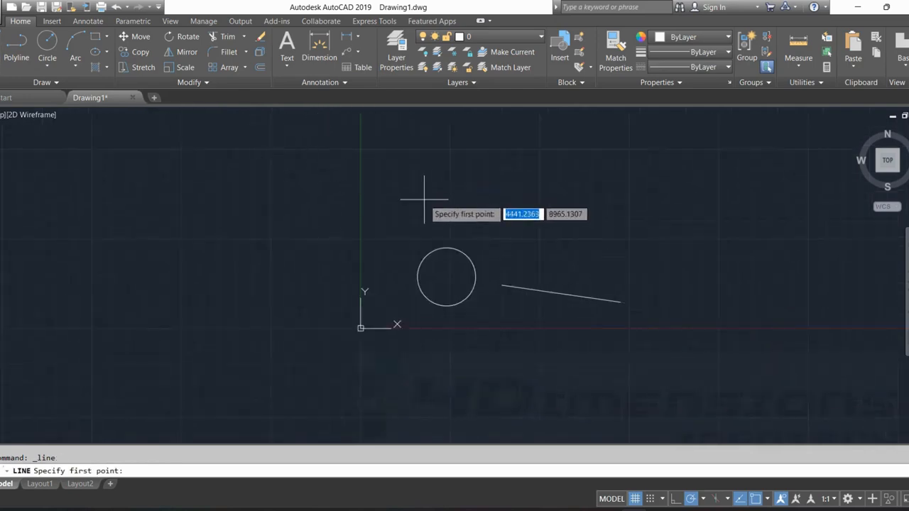
left_click(424, 200)
left_click(381, 281)
scroll(484, 334, "up", 2)
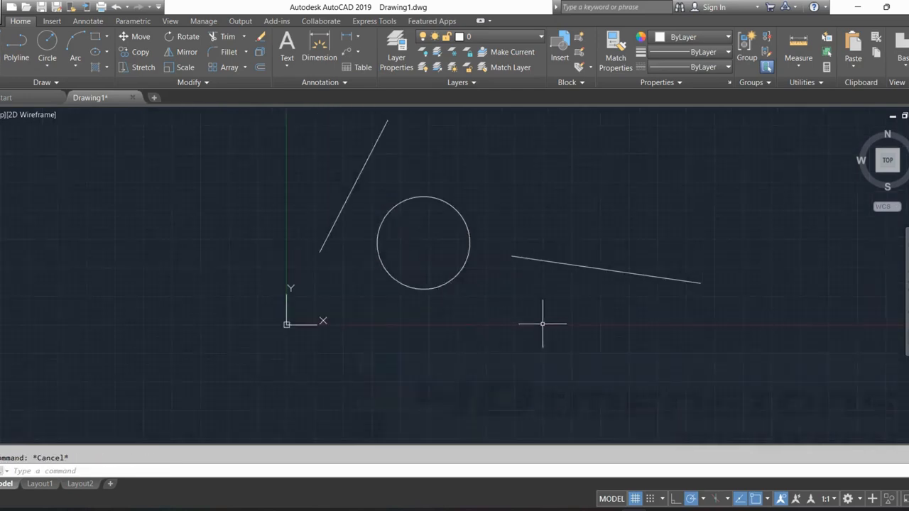
Extend the left end of the gently sloping line through the circle to the circle's far side.
middle_click_drag(565, 311, 505, 339)
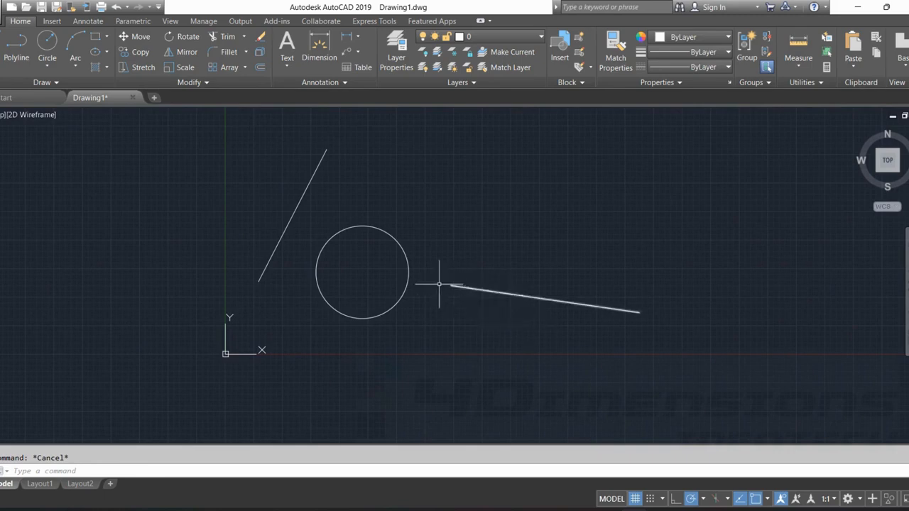
scroll(461, 288, "up", 3)
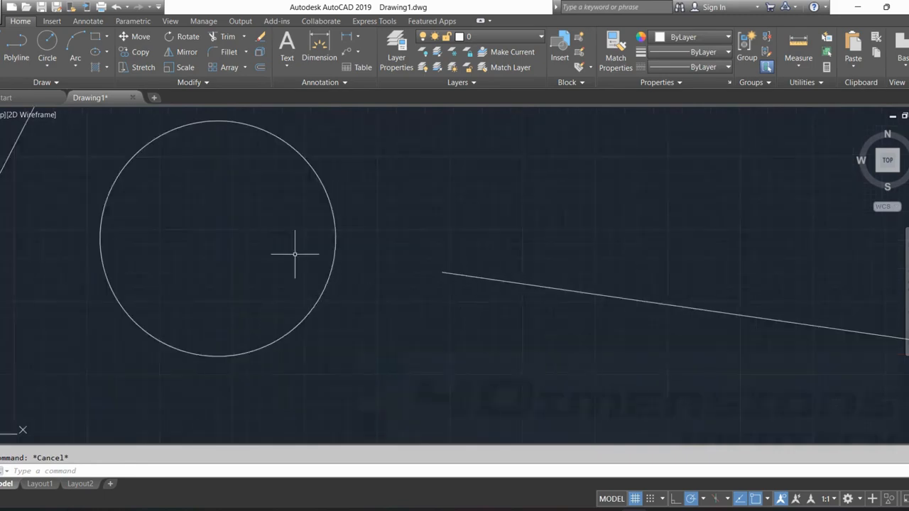
scroll(422, 292, "down", 5)
middle_click_drag(451, 265, 459, 227)
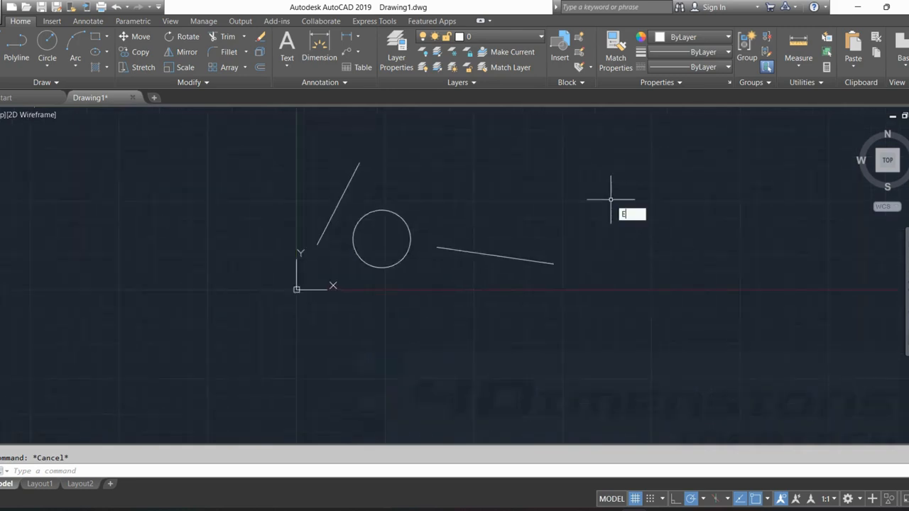
key("Return")
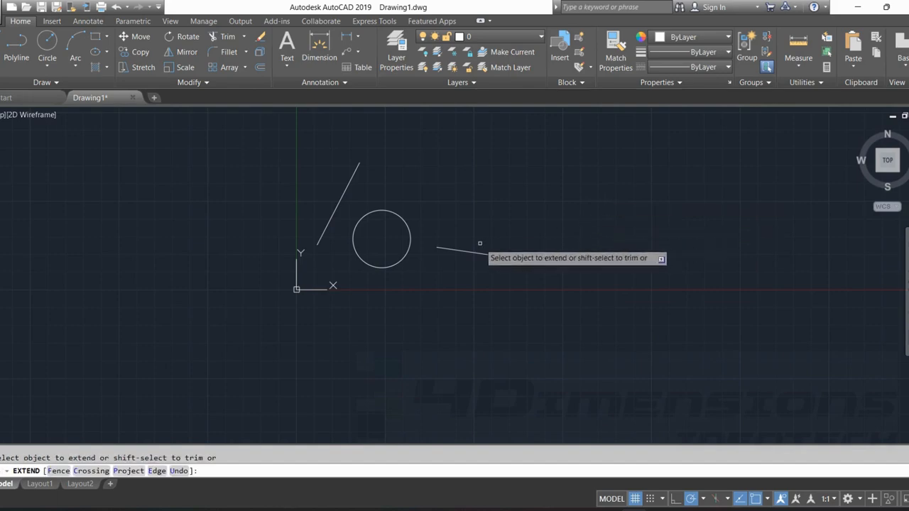
scroll(458, 216, "up", 2)
middle_click_drag(458, 216, 462, 197)
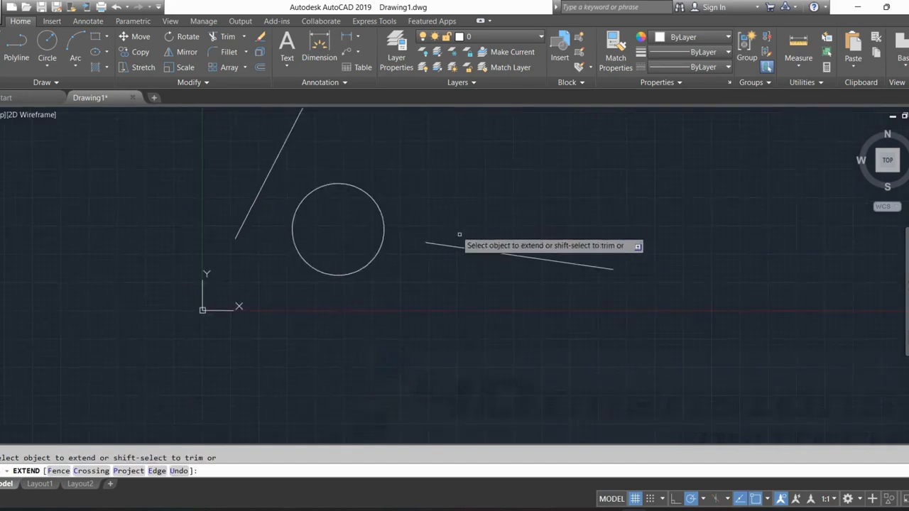
left_click(438, 244)
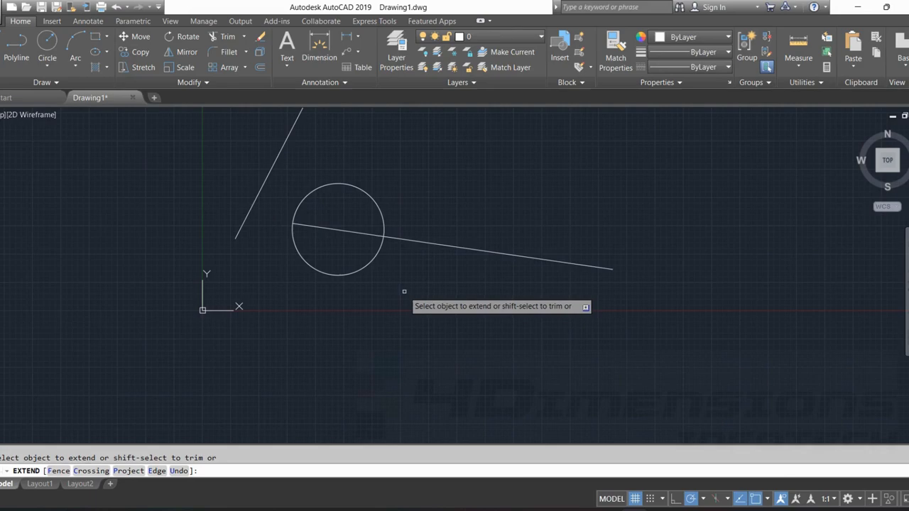
Extend the line crossing the circle further left until it meets the steep slanted line.
middle_click_drag(404, 291, 461, 317)
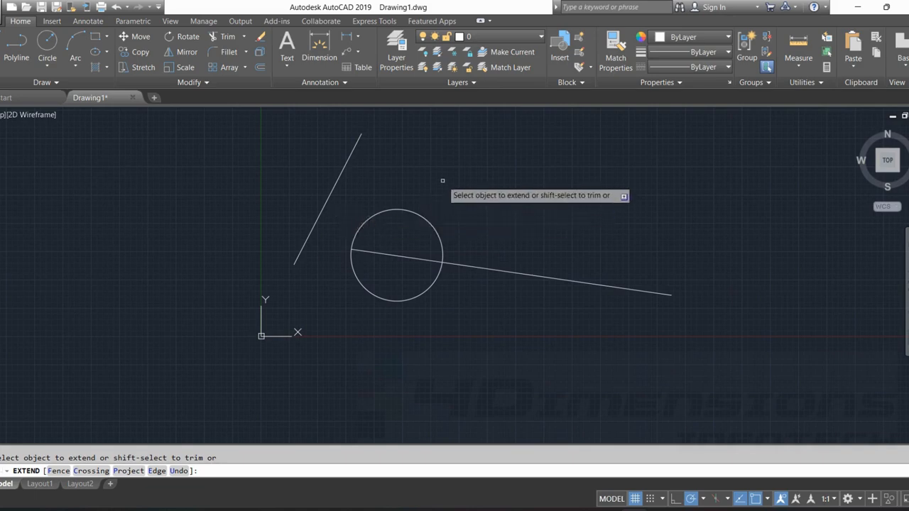
left_click(383, 253)
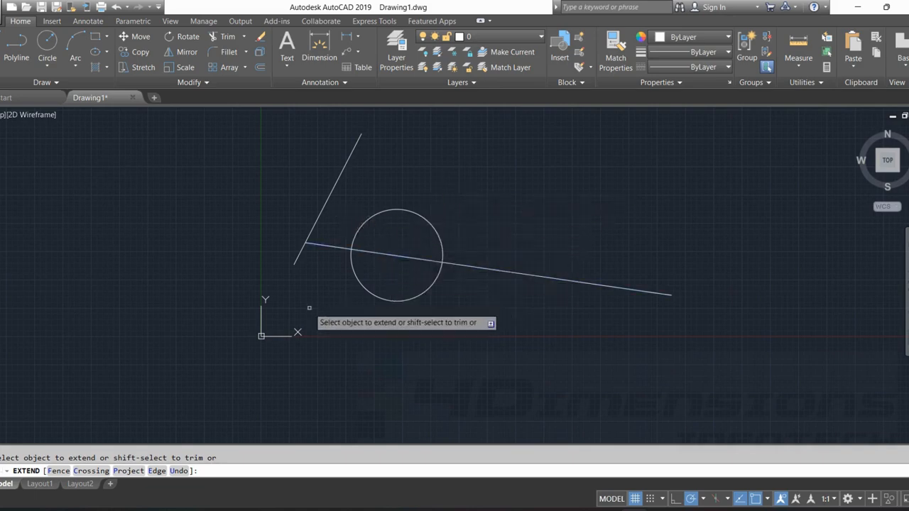
middle_click_drag(310, 307, 384, 305)
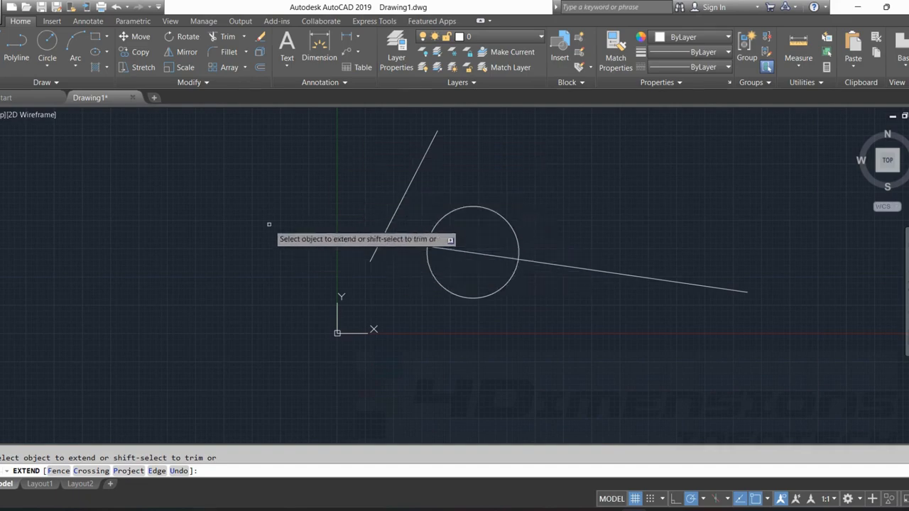
key("Escape")
Draw a line below the circle that starts clear of it and runs steeply down to the right.
mouse_move(450, 319)
middle_mouse_down()
mouse_move(485, 311)
mouse_move(419, 330)
middle_mouse_up()
scroll(508, 316, "down", 4)
scroll(419, 330, "up", 2)
left_click(2, 48)
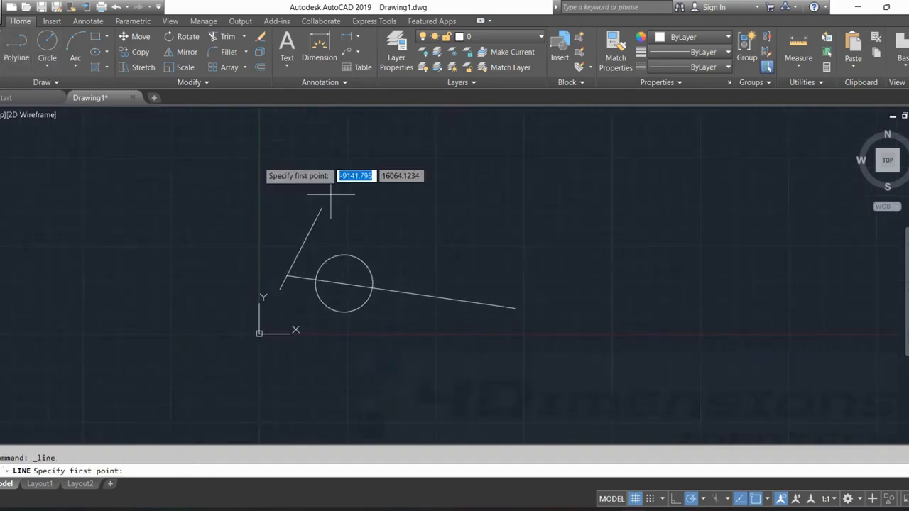
middle_click_drag(361, 331, 371, 265)
left_click(395, 280)
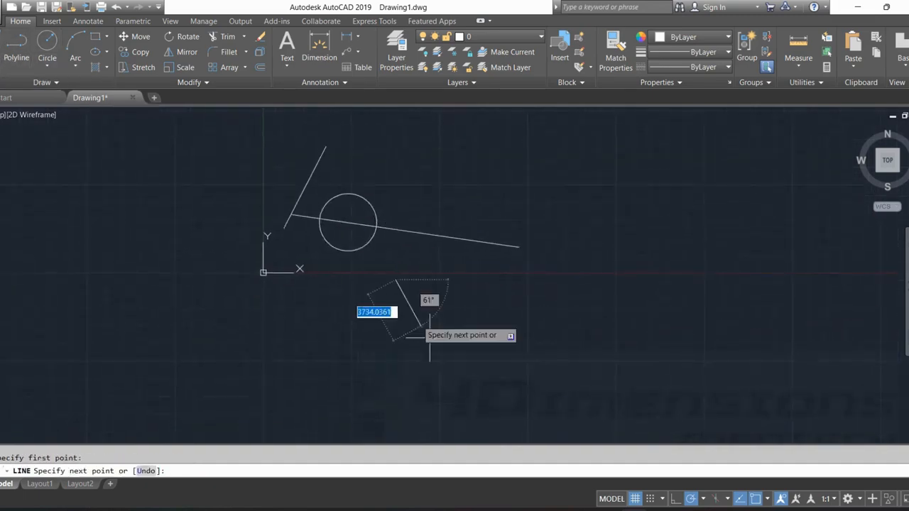
left_click(476, 386)
key("Escape")
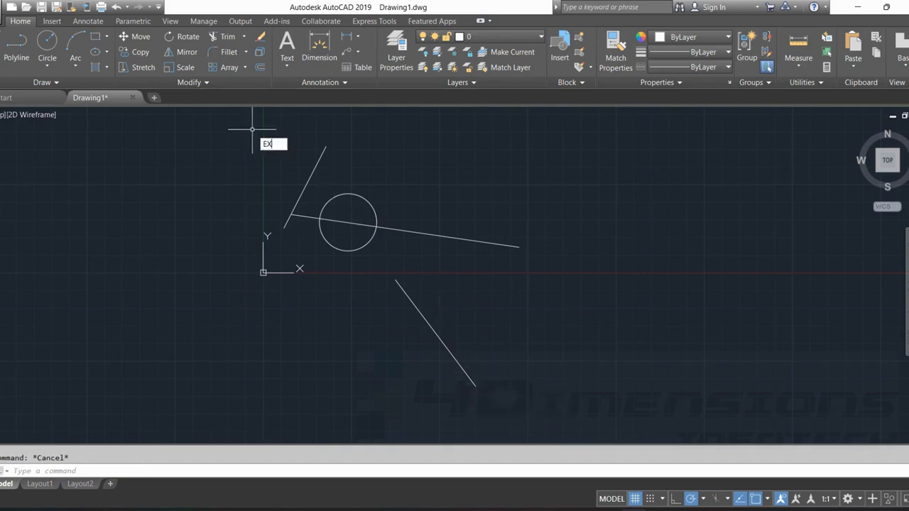
Extend the upper end of the line below the circle through both sides of the circle to the steep slanted line.
key("Escape")
type("EX")
key("Return")
left_click(412, 304)
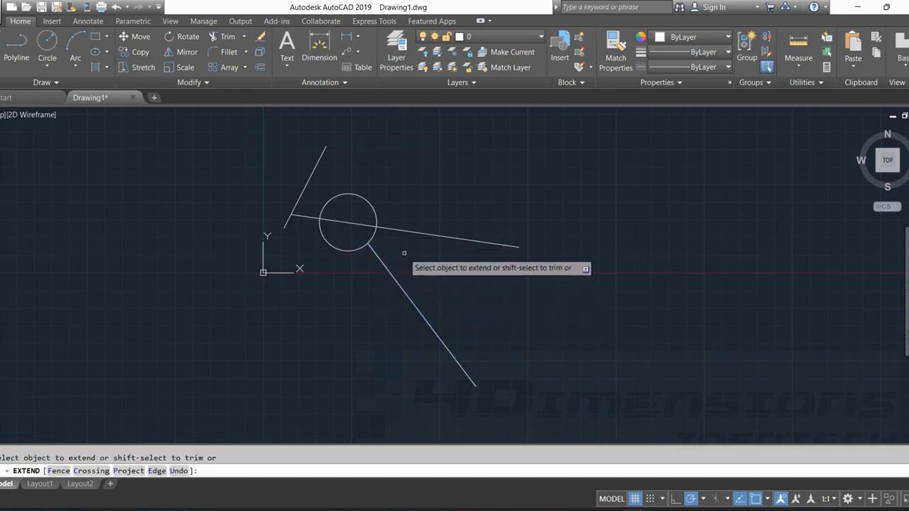
scroll(400, 253, "up", 2)
middle_click_drag(391, 239, 400, 259)
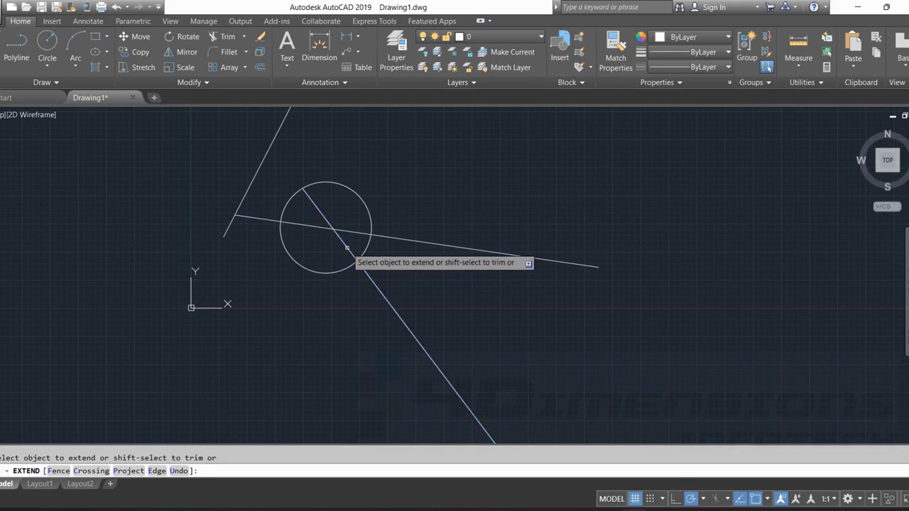
left_click(339, 237)
middle_click_drag(345, 210, 359, 263)
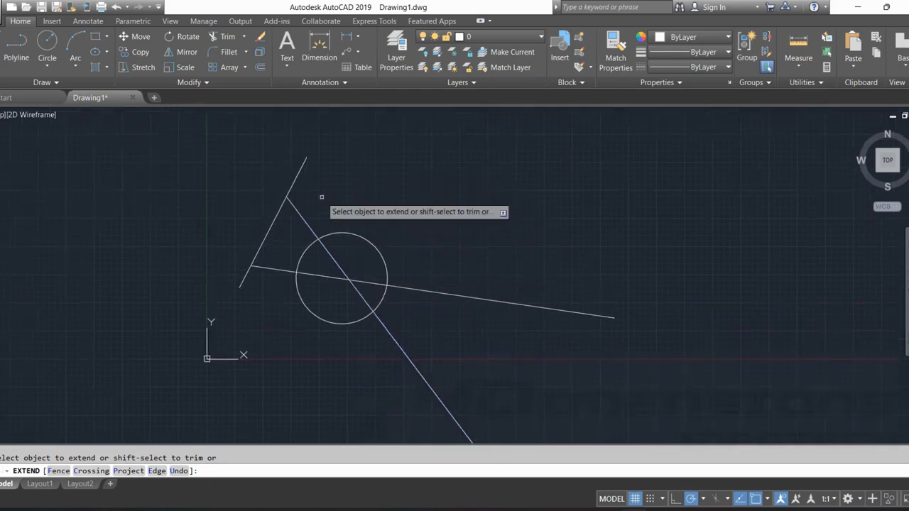
middle_click_drag(327, 192, 394, 261)
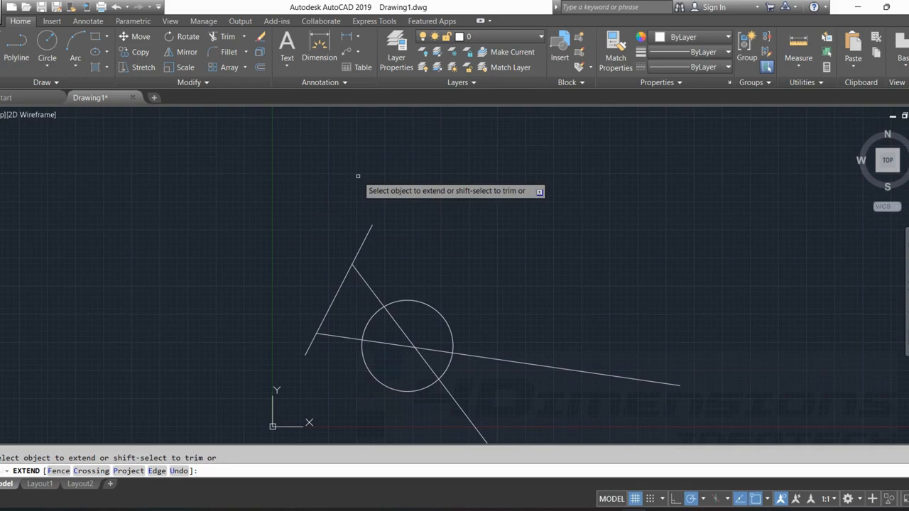
key("Escape")
Draw a rectangle in the empty space to the upper right of the circle and lines.
scroll(520, 236, "down", 5)
scroll(524, 235, "up", 2)
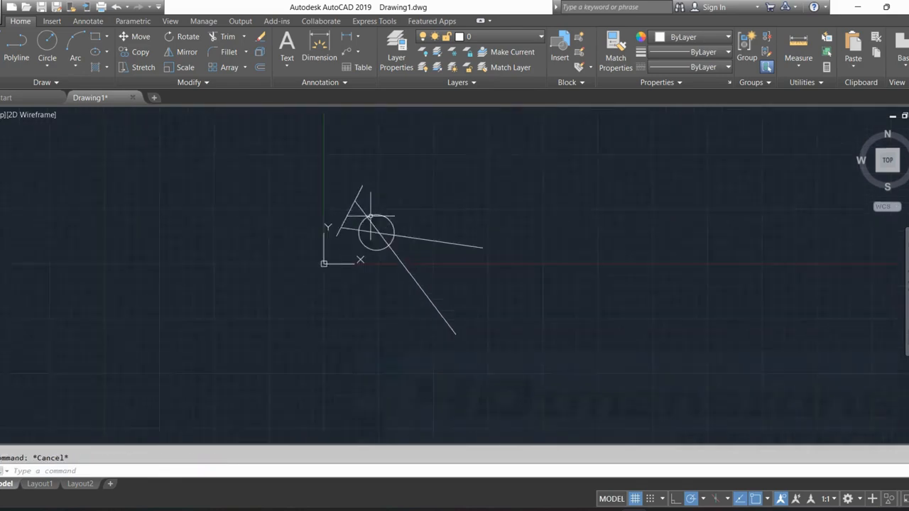
scroll(371, 209, "up", 2)
middle_click_drag(446, 242, 71, 234)
scroll(213, 199, "up", 2)
left_click(95, 36)
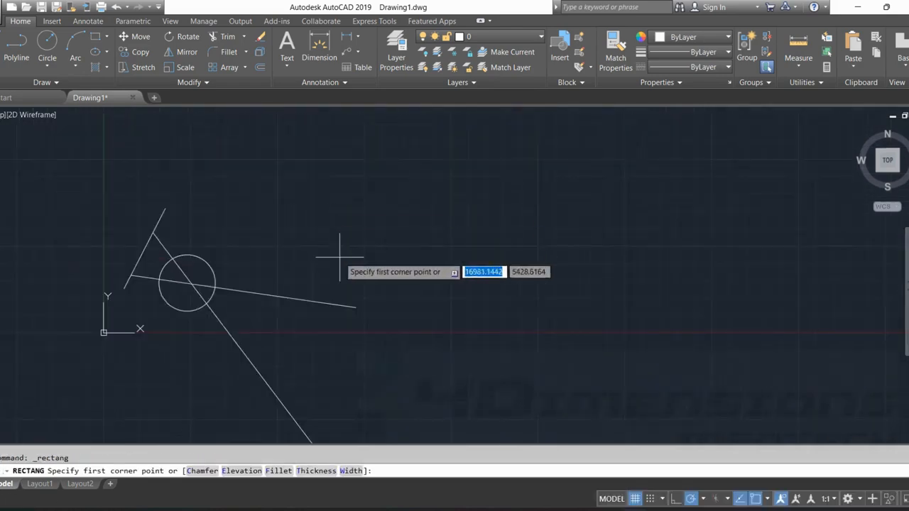
left_click(340, 257)
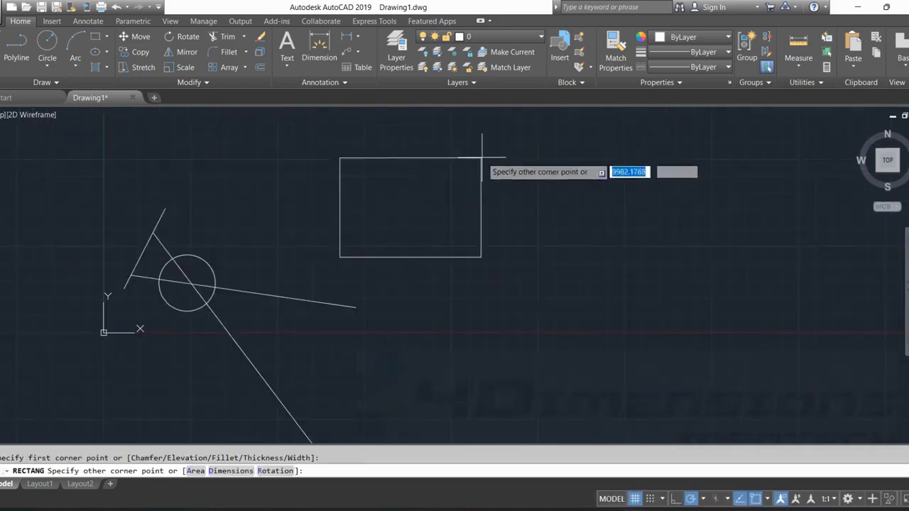
left_click(498, 149)
key("Escape")
middle_click_drag(588, 227, 464, 245)
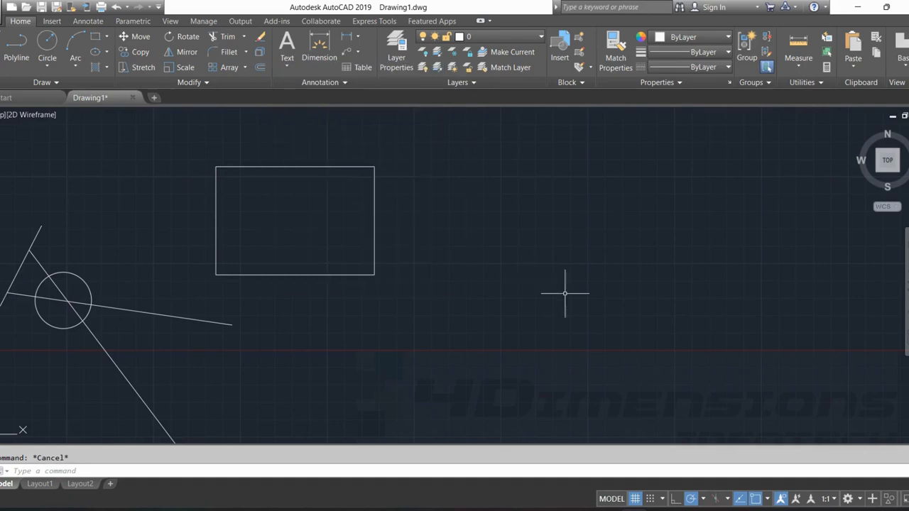
type("x")
key("Return")
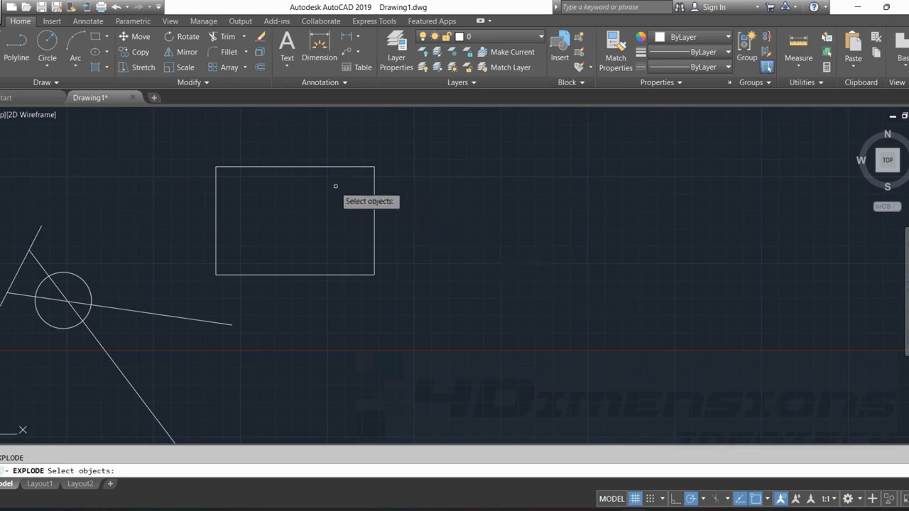
left_click(326, 167)
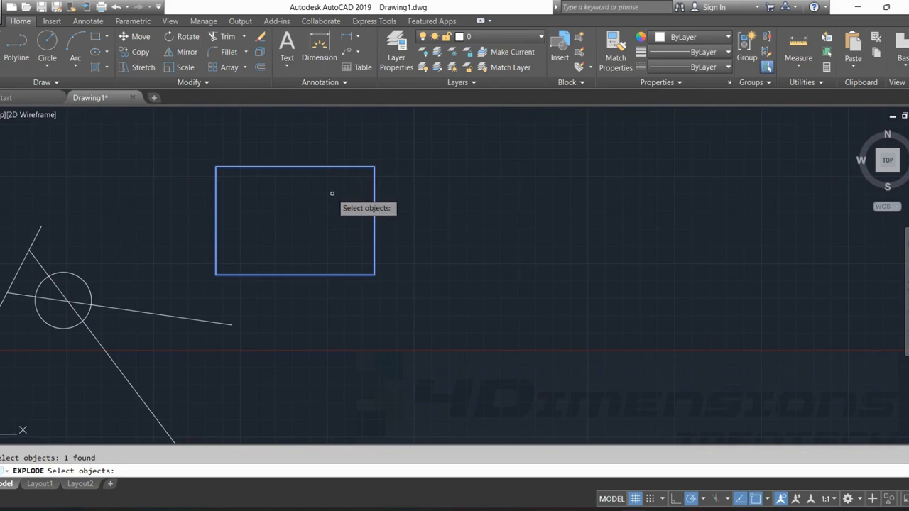
key("Escape")
left_click(322, 167)
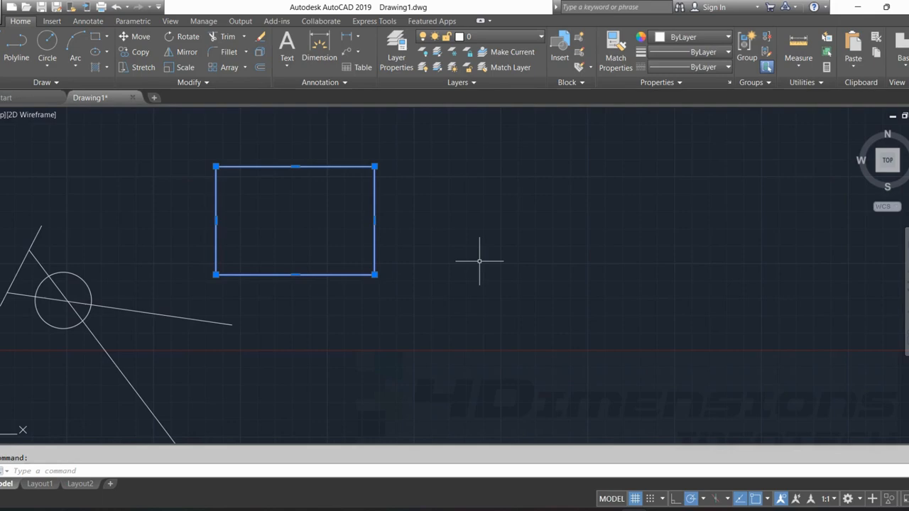
key("Escape")
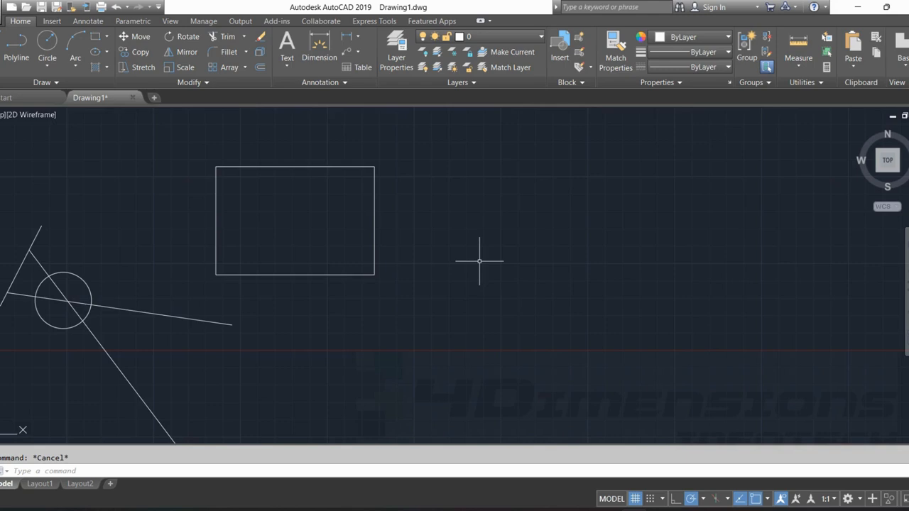
Explode the rectangle into separate lines.
type("X")
key("Return")
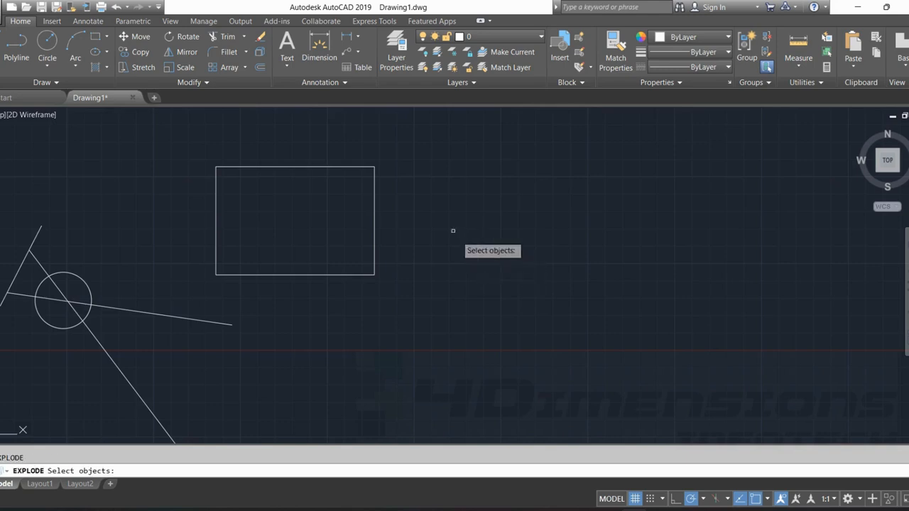
left_click(345, 166)
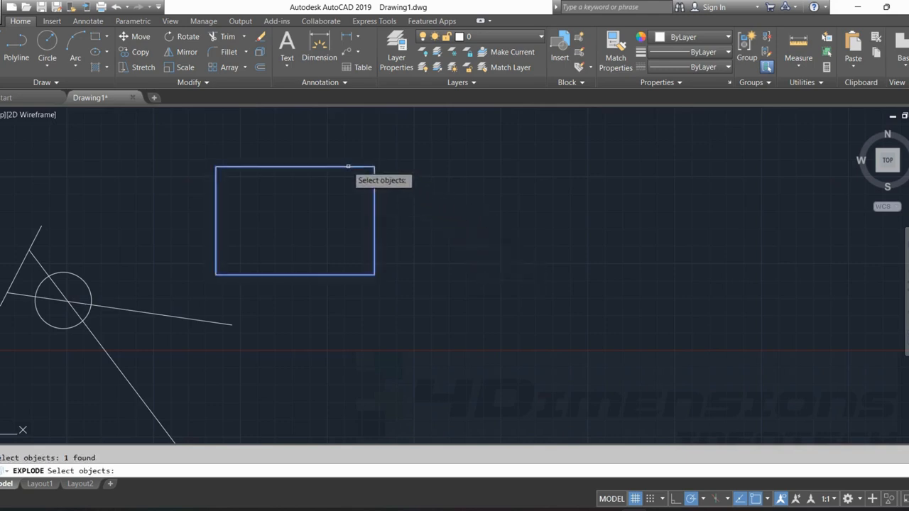
key("Return")
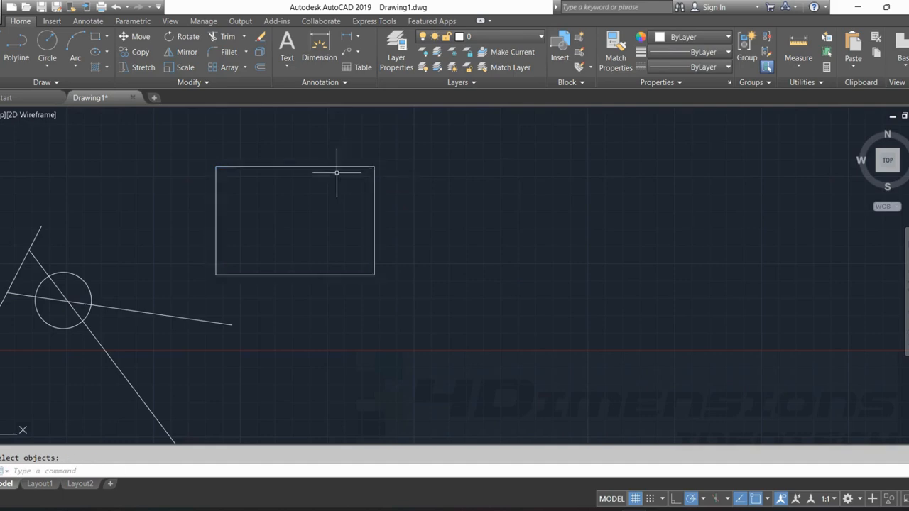
Select the four sides of the exploded rectangle one by one to check they are separate lines, and clear the selection.
left_click(315, 167)
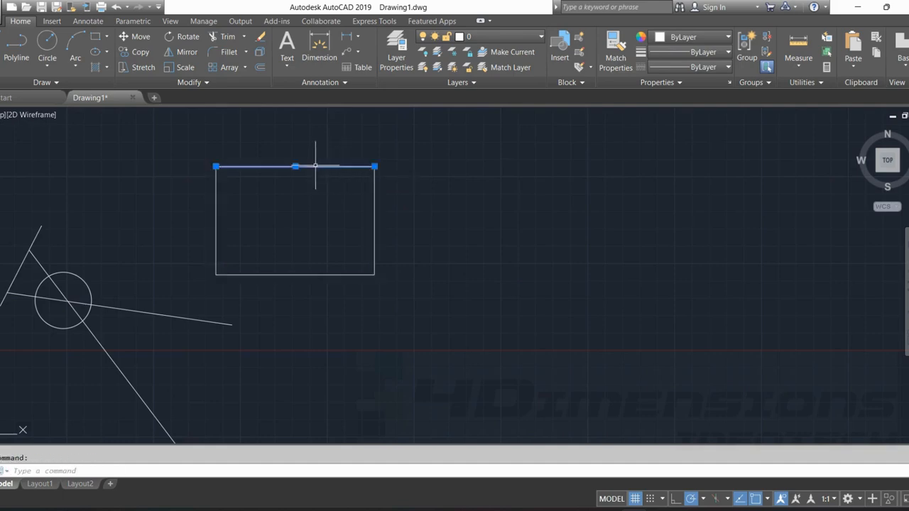
left_click(371, 208)
left_click(325, 275)
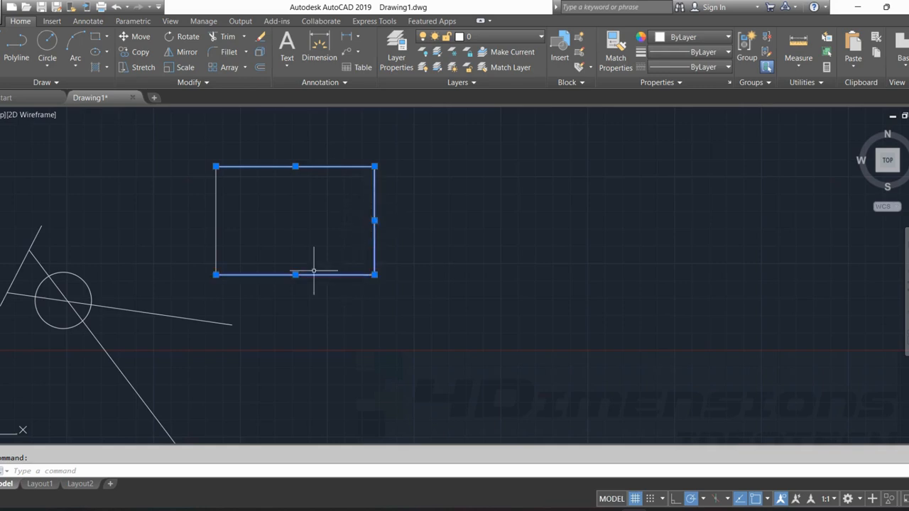
left_click(214, 231)
key("Escape")
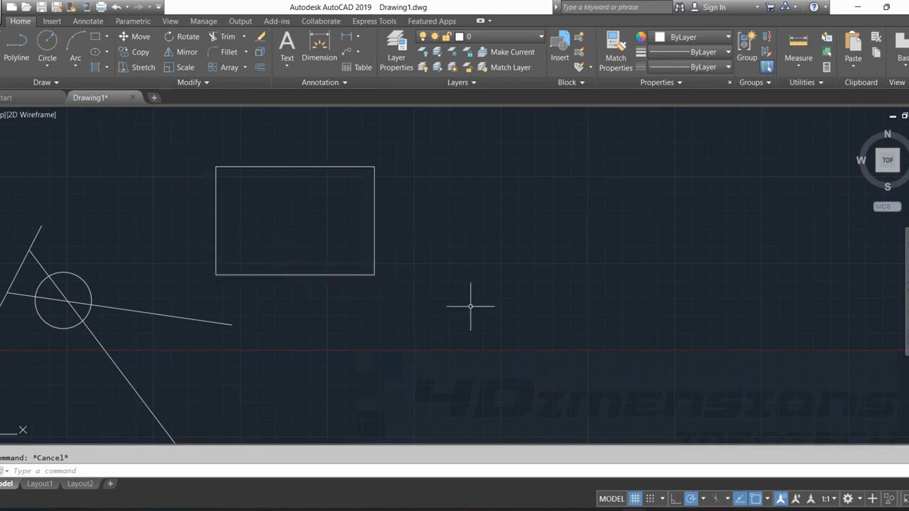
Draw a second rectangle in the empty space to the right of the exploded one.
middle_click_drag(470, 308, 323, 305)
scroll(235, 75, "up", 3)
left_click(96, 38)
left_click(384, 320)
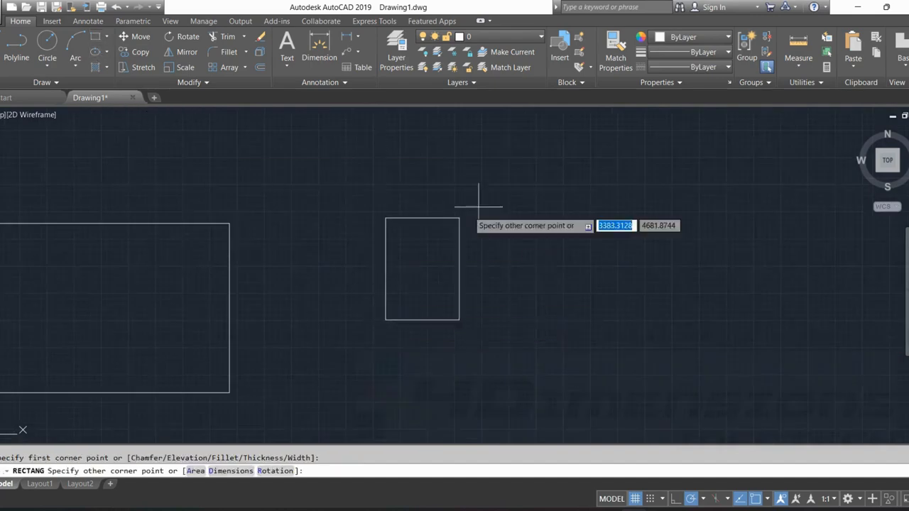
left_click(613, 164)
Draw a smaller, nearly square rectangle to the right of the second rectangle.
left_click(95, 37)
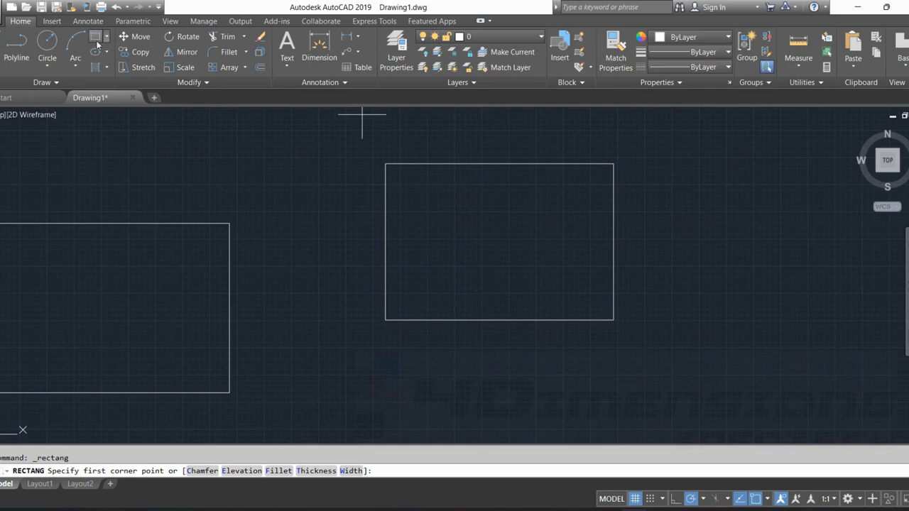
scroll(593, 307, "up", 2)
middle_click_drag(594, 307, 353, 329)
left_click(546, 399)
left_click(743, 188)
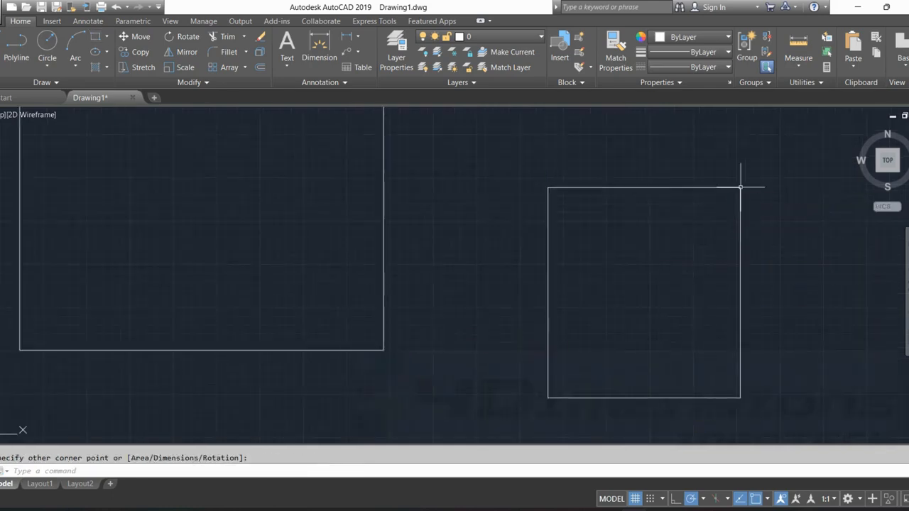
key("Escape")
Select the middle and the small rectangle to check that each is a single object, and clear the selection.
scroll(700, 277, "down", 4)
middle_click_drag(592, 216, 447, 225)
left_click(429, 221)
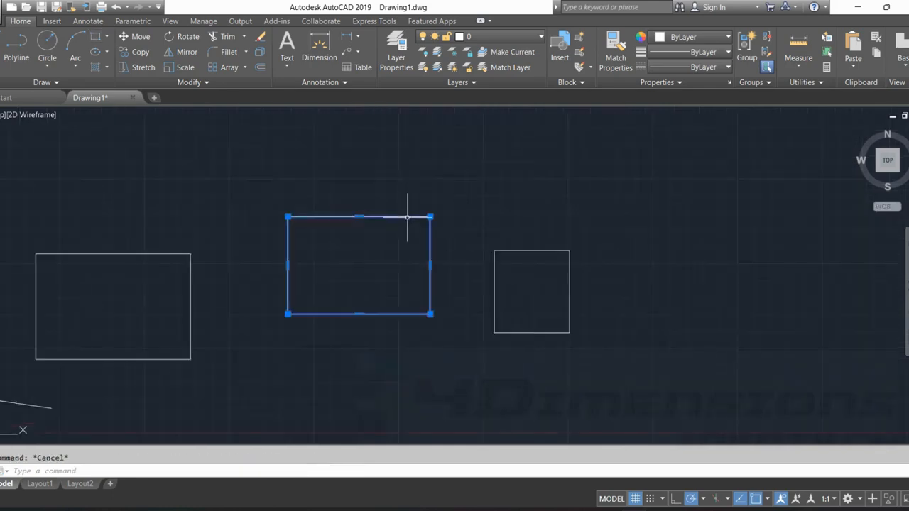
left_click(531, 251)
key("Escape")
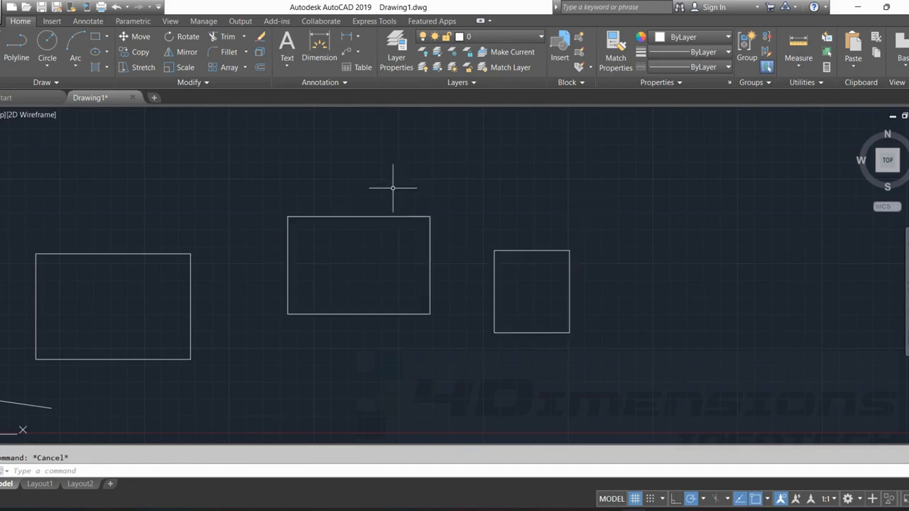
left_click(374, 217)
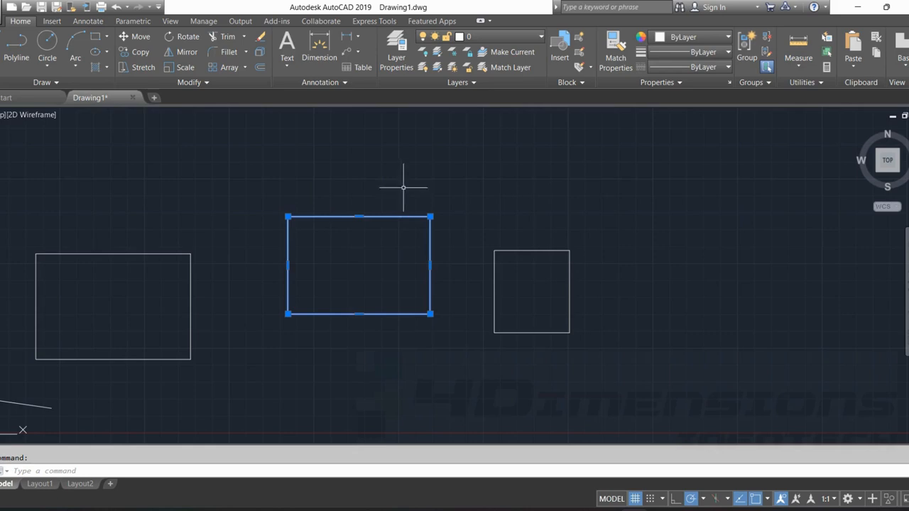
middle_click_drag(423, 190, 424, 173)
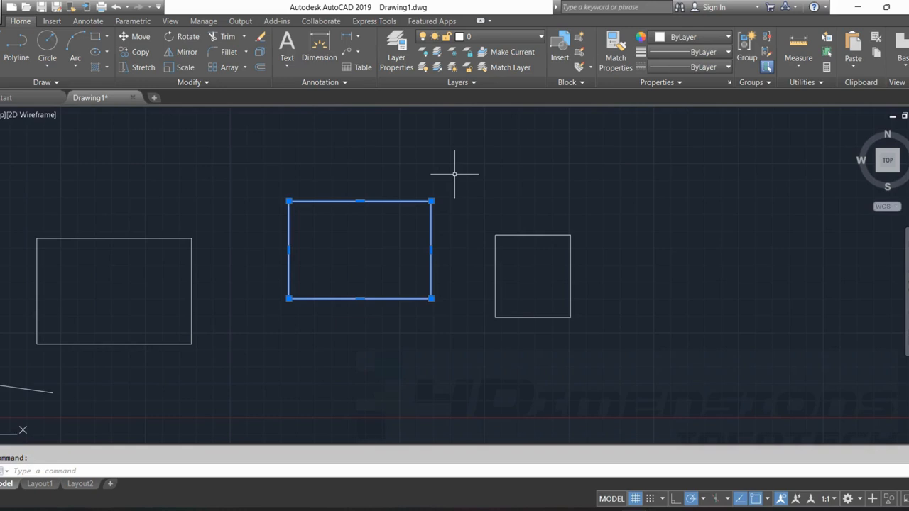
key("Escape")
Explode the middle rectangle into separate lines.
key("Return")
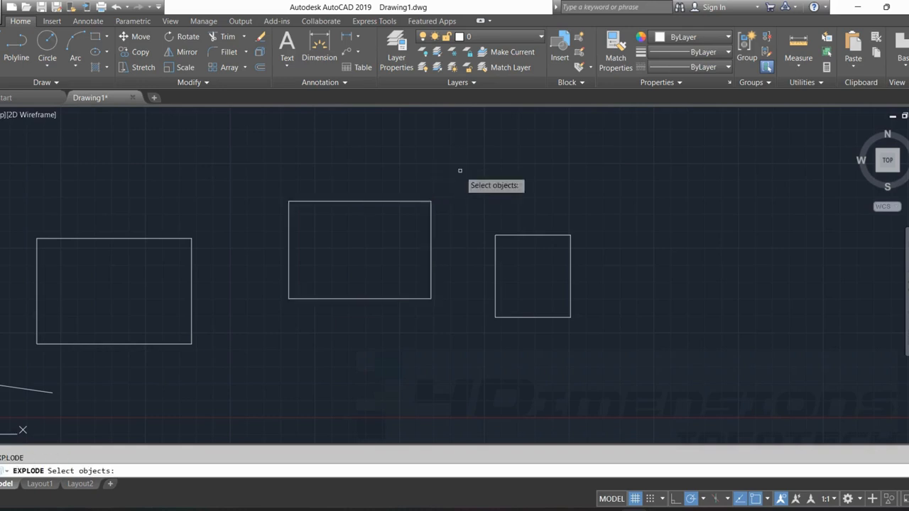
left_click(383, 202)
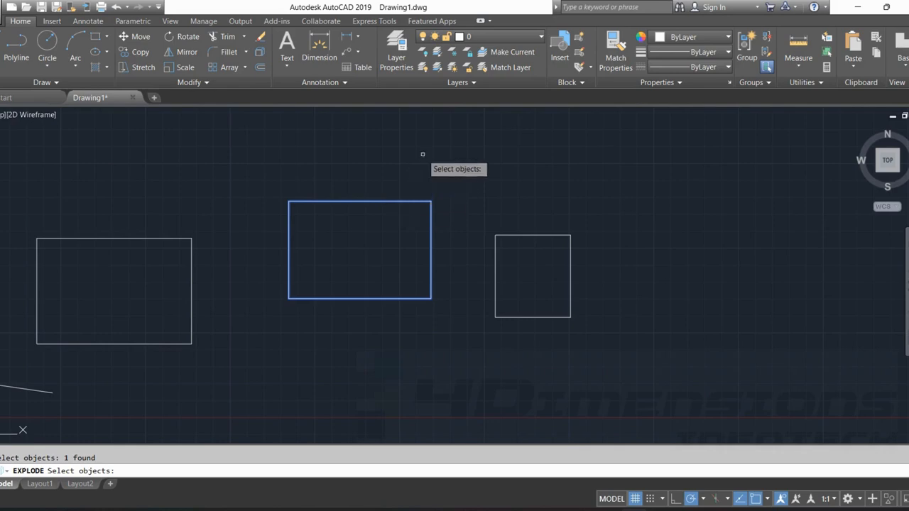
key("Return")
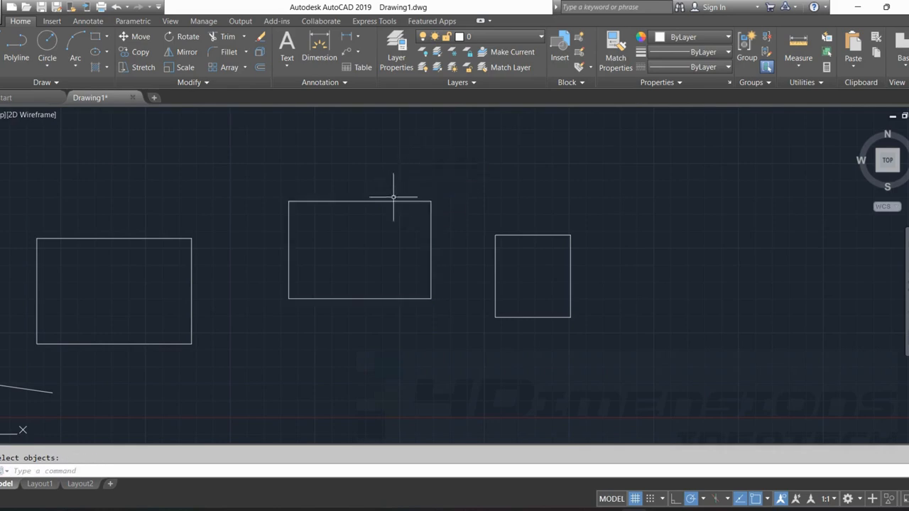
Select the sides of the middle rectangle individually to check the explode result, and clear the selection.
left_click(399, 202)
left_click(431, 248)
left_click(406, 303)
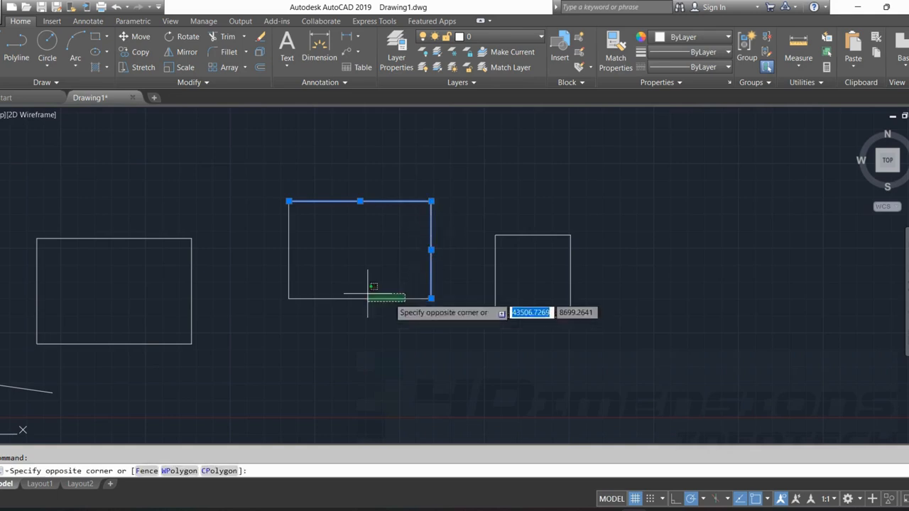
left_click(349, 290)
key("Escape")
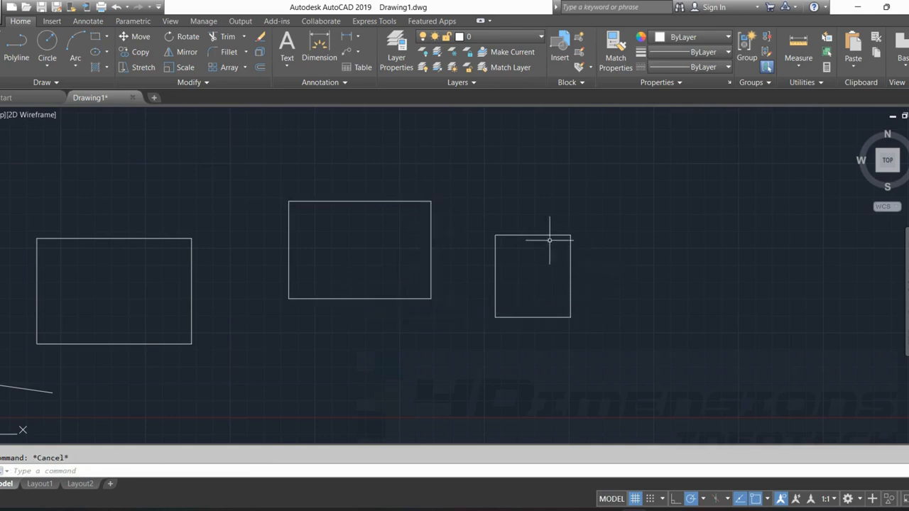
Compare selecting the unexploded small rectangle with selecting the top line of the exploded middle one, and clear the selection.
left_click(545, 226)
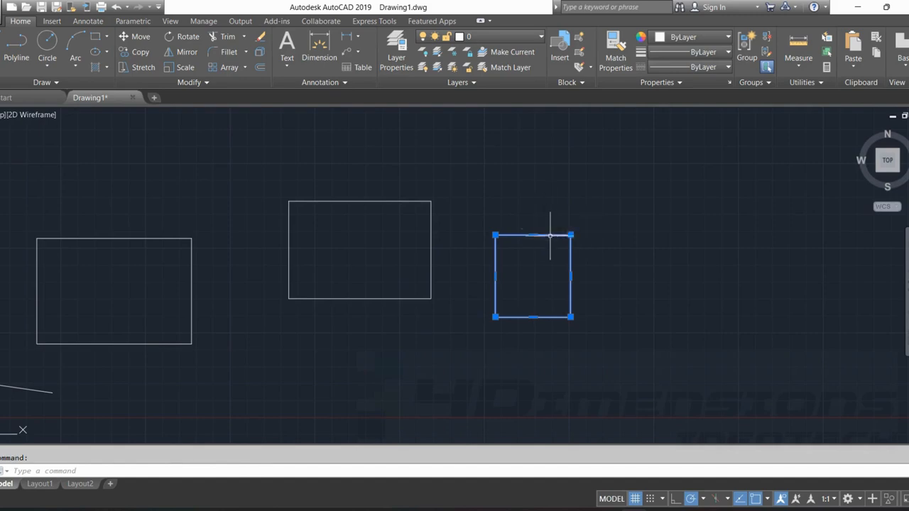
key("Escape")
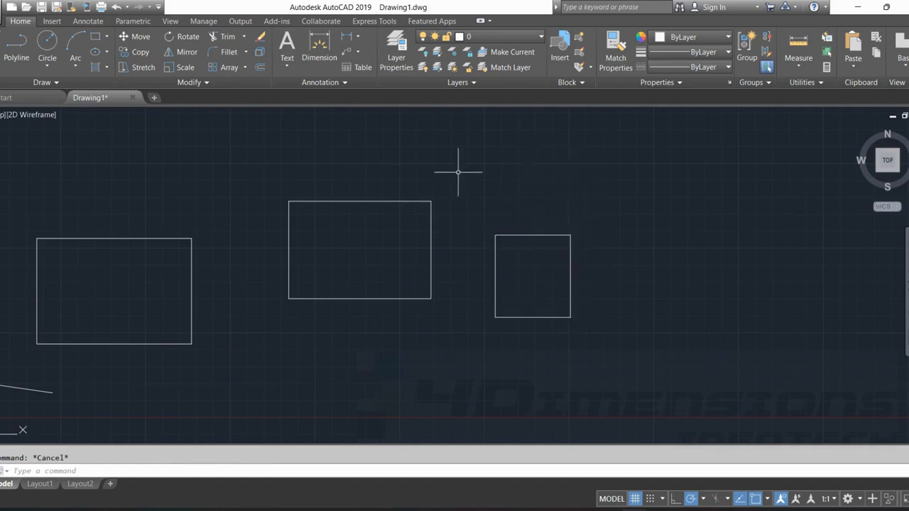
left_click(420, 201)
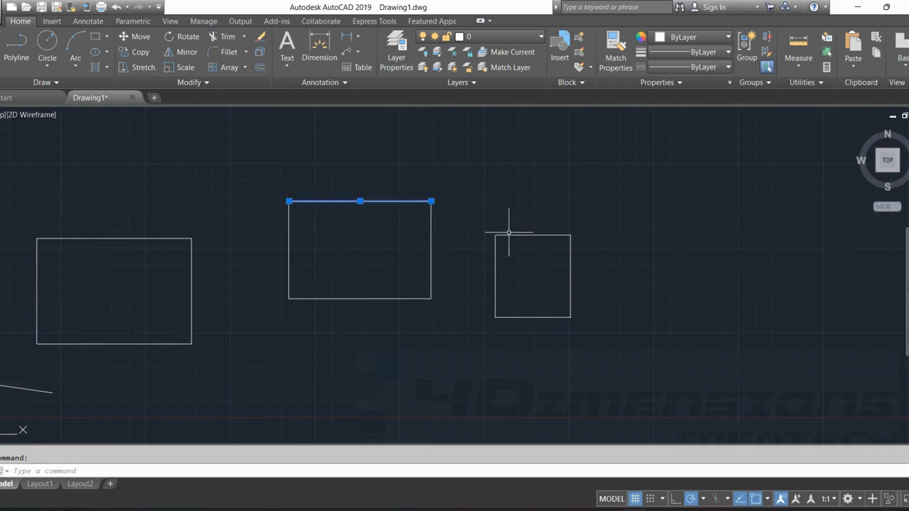
left_click(502, 235)
key("Escape")
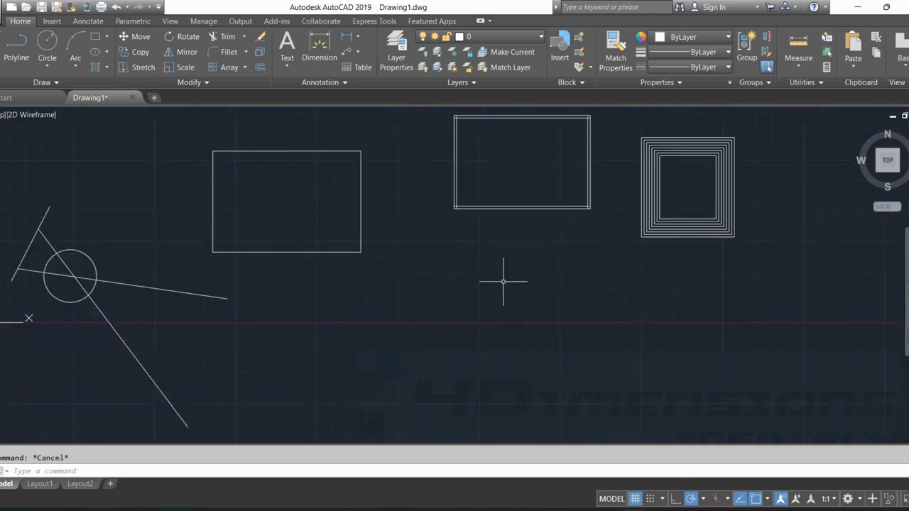
Draw a new rectangle in the empty space below the middle rectangle.
left_click(107, 38)
left_click(131, 61)
left_click(402, 286)
left_click(565, 433)
scroll(701, 368, "up", 2)
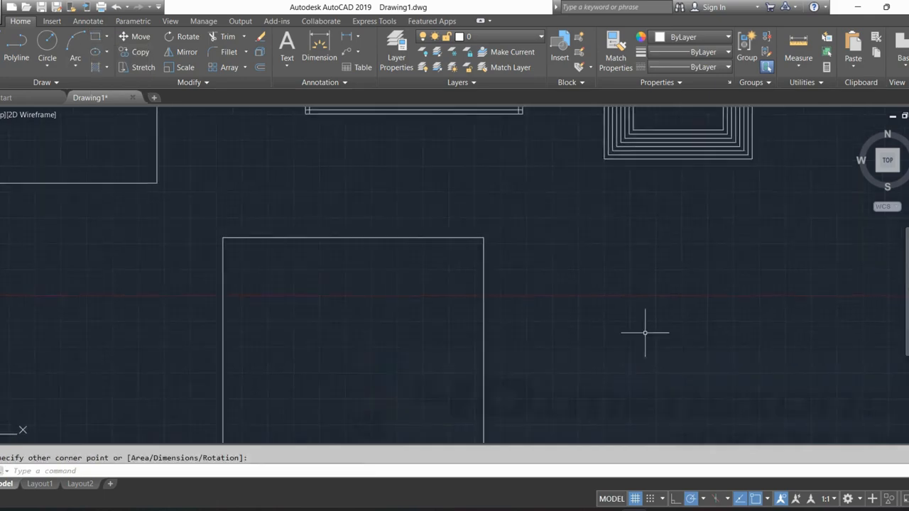
scroll(664, 251, "down", 4)
middle_click_drag(663, 251, 574, 249)
key("Escape")
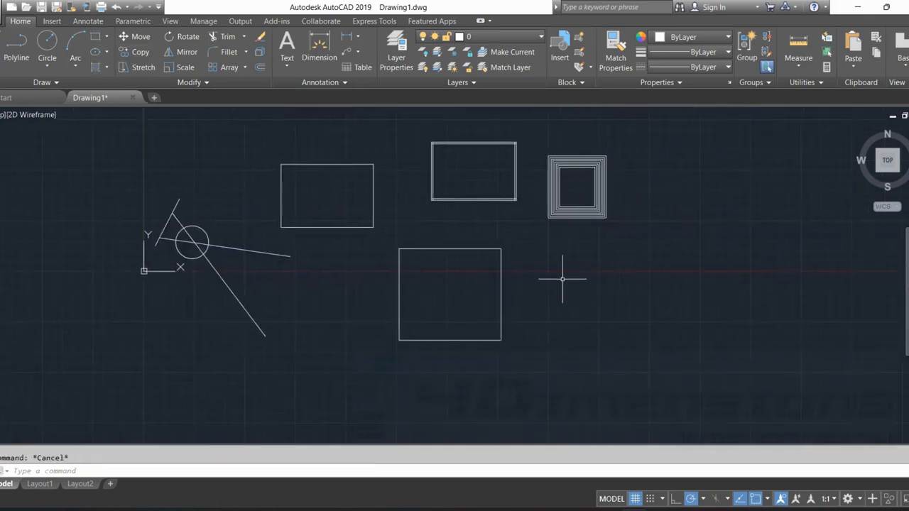
Start the Fillet command for the new lower rectangle.
type("F")
key("Return")
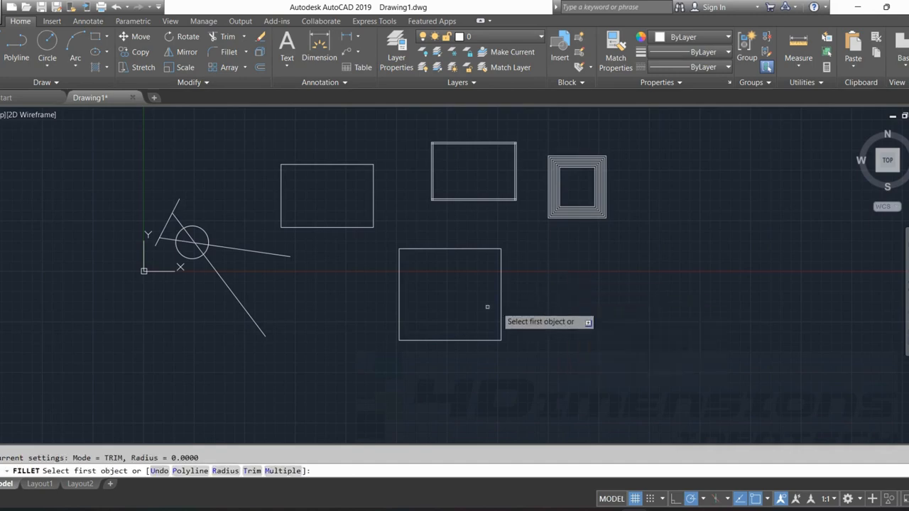
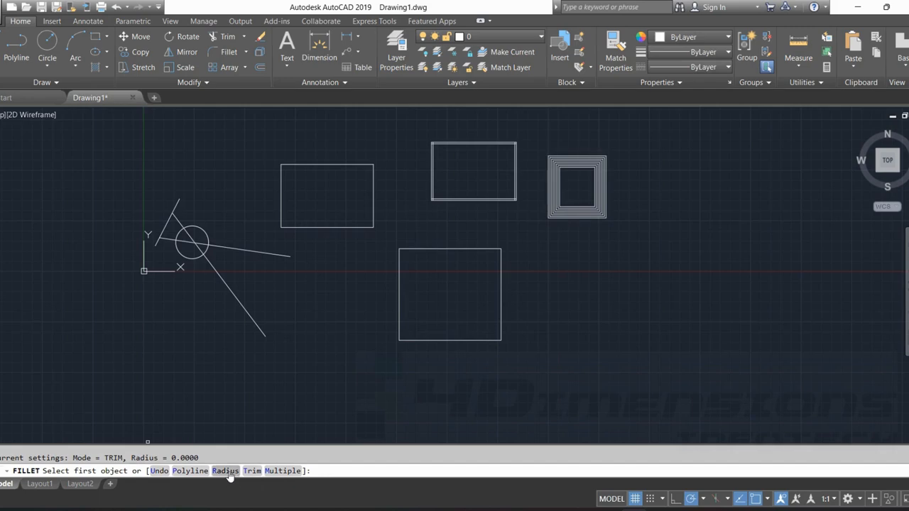
Fillet the upper-left corner of the new lower rectangle with a radius of 100.
type("R")
key("Return")
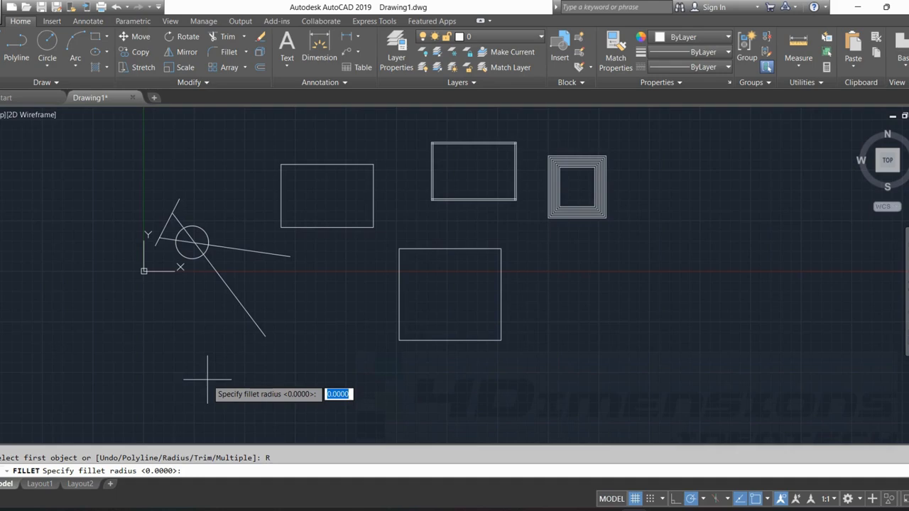
type("100")
key("Return")
scroll(454, 256, "up", 4)
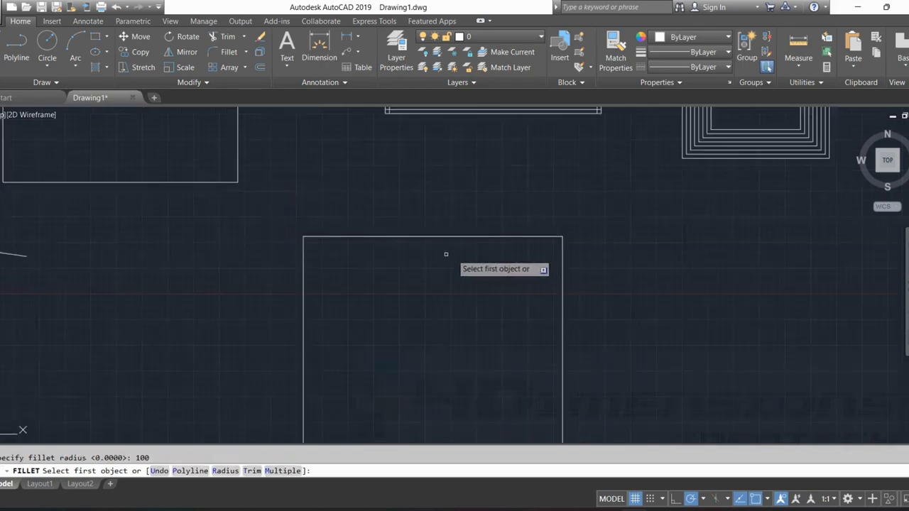
left_click(346, 236)
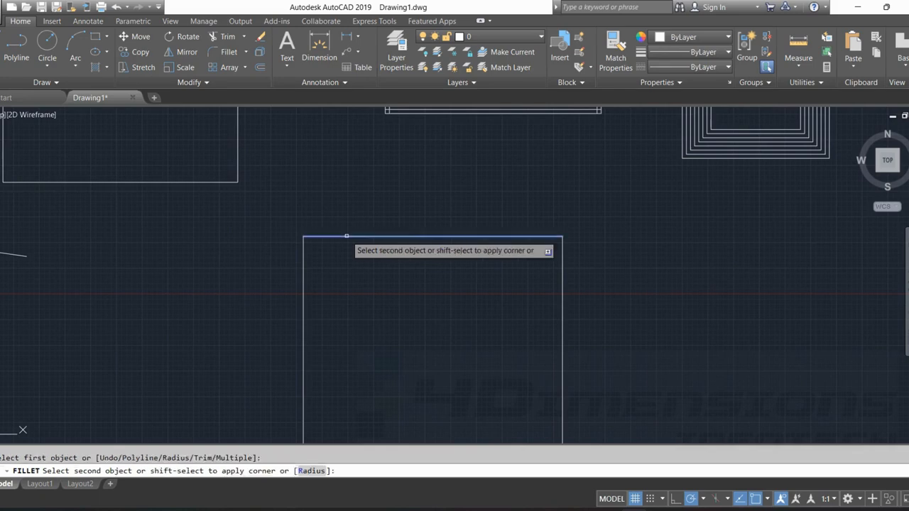
left_click(303, 257)
scroll(303, 258, "up", 4)
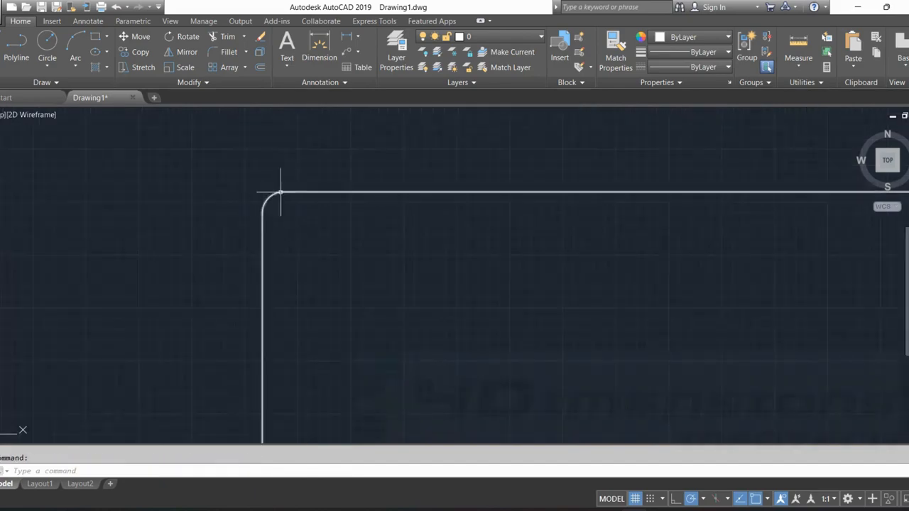
scroll(294, 188, "up", 1)
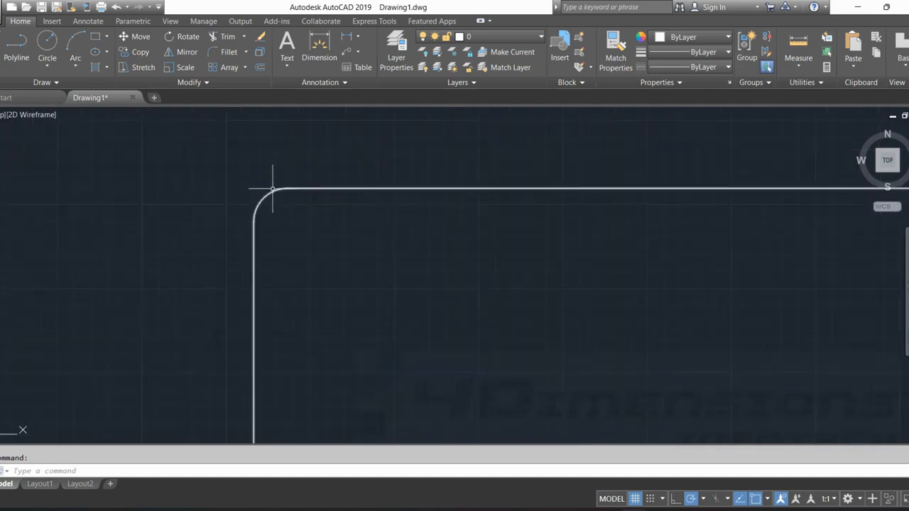
Fillet the upper-right corner of the lower rectangle with a radius of 800.
scroll(354, 122, "down", 10)
mouse_move(457, 253)
middle_mouse_down()
mouse_move(488, 203)
mouse_move(515, 252)
mouse_move(545, 233)
middle_mouse_up()
key("Escape")
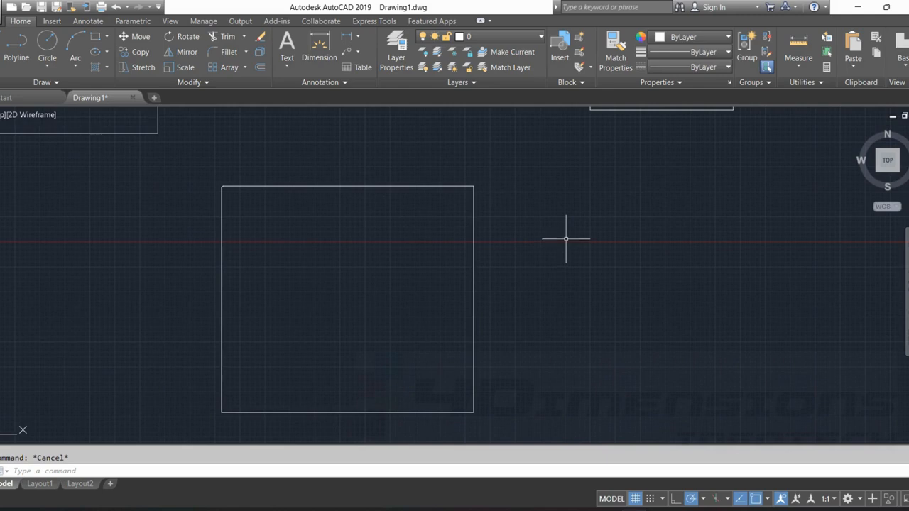
key("Return")
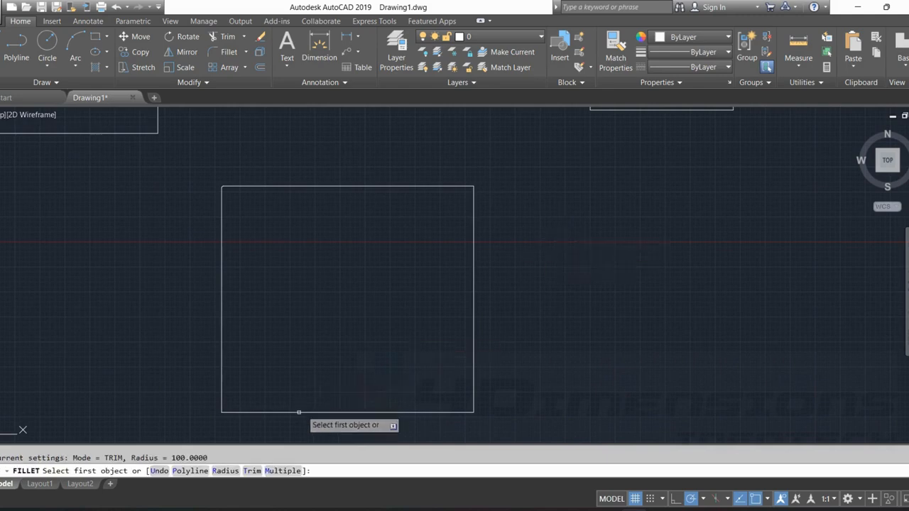
left_click(225, 471)
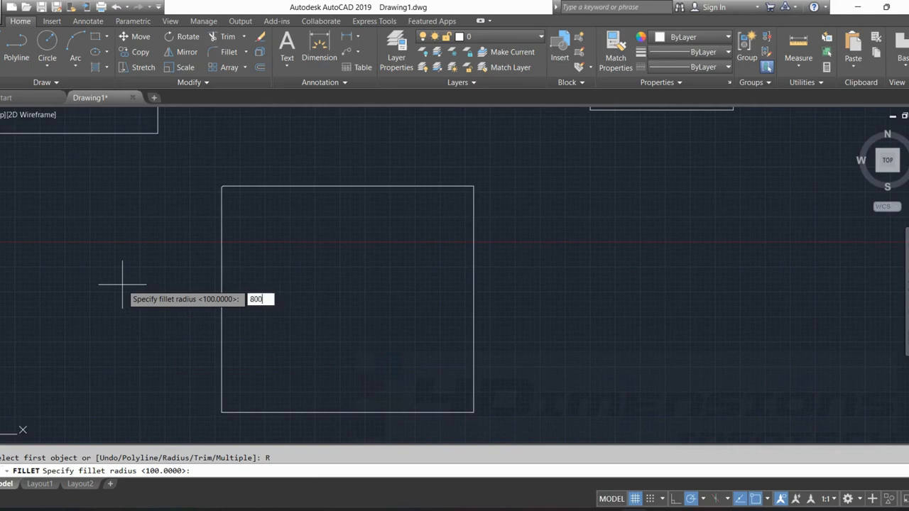
type("800")
key("Return")
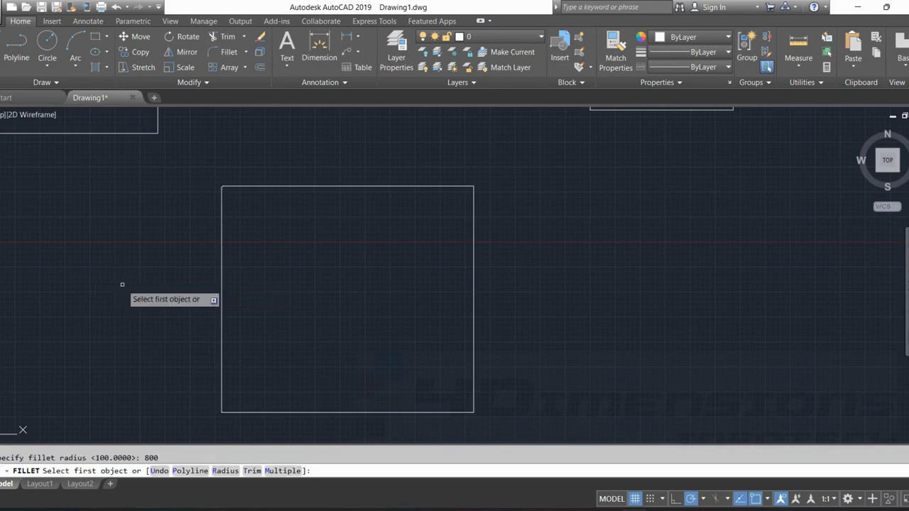
left_click(453, 187)
left_click(473, 206)
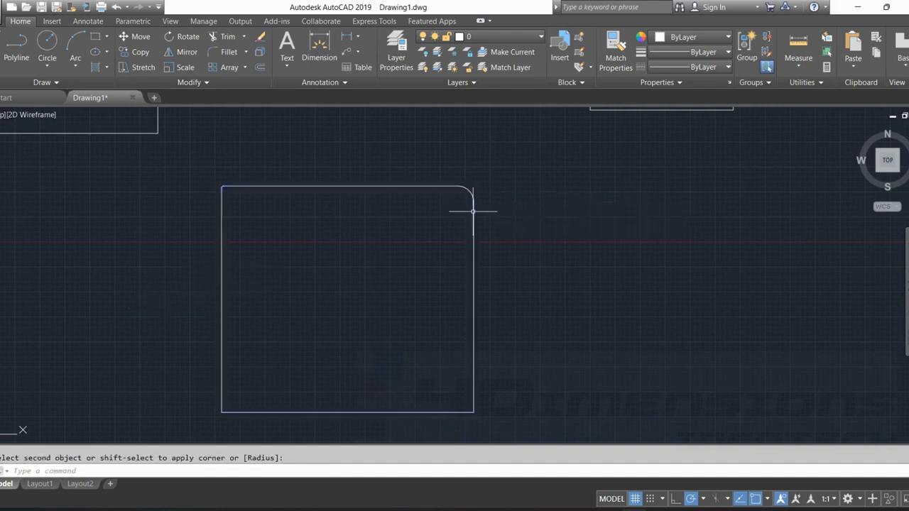
Fillet the lower-right corner of the same rectangle with a radius of 900, using the Multiple option.
scroll(472, 193, "up", 2)
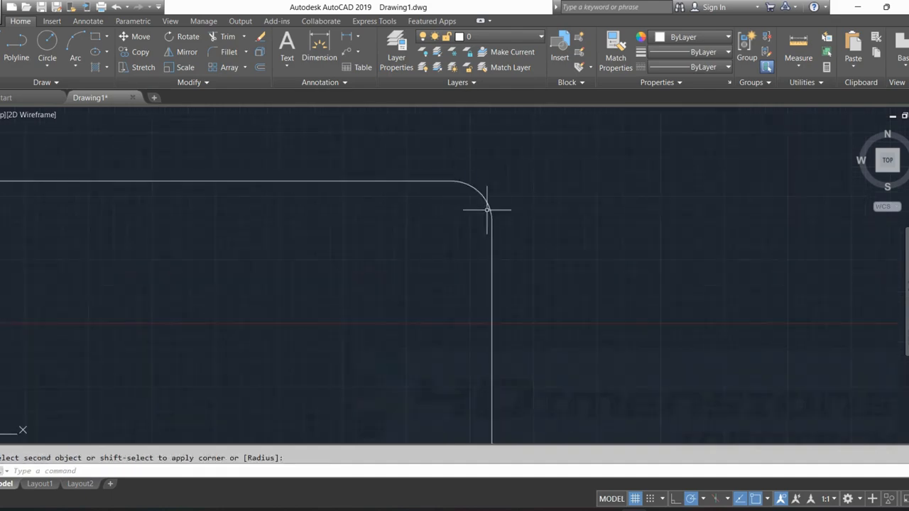
scroll(489, 207, "down", 4)
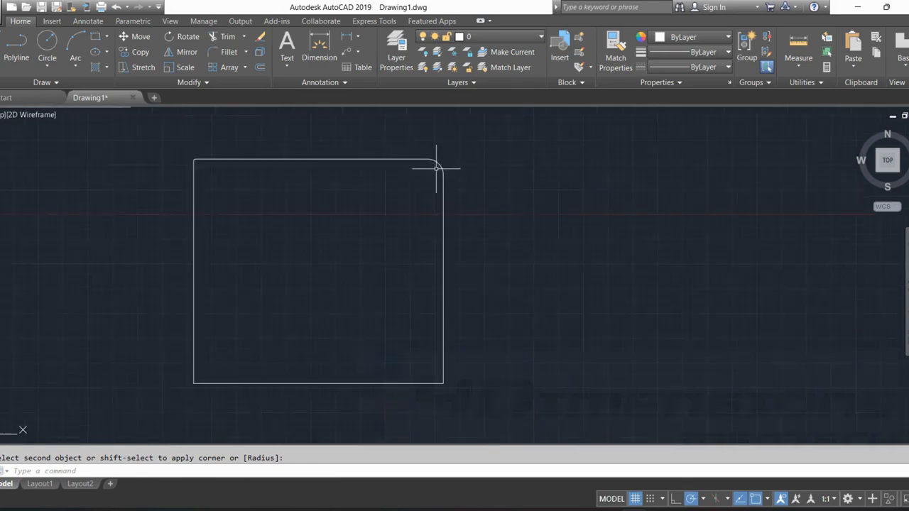
scroll(447, 188, "up", 2)
scroll(527, 227, "down", 2)
key("Escape")
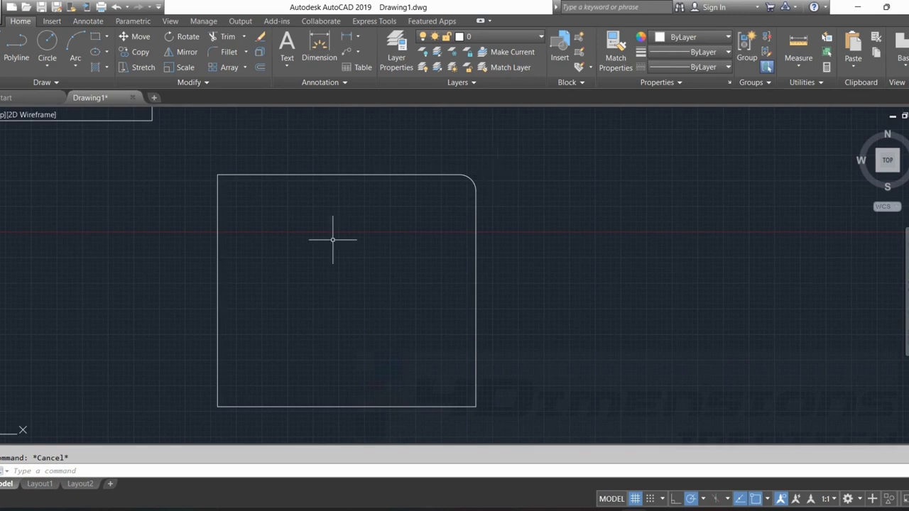
type("f")
key("Return")
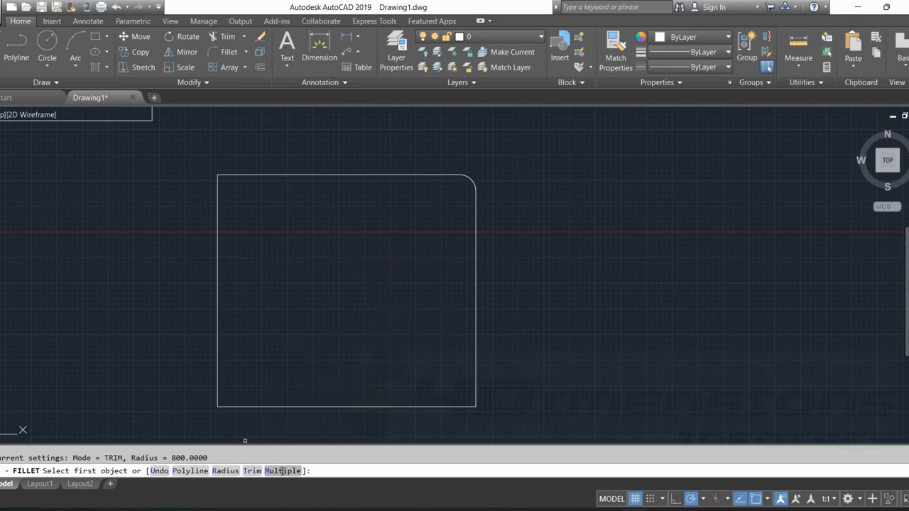
left_click(226, 470)
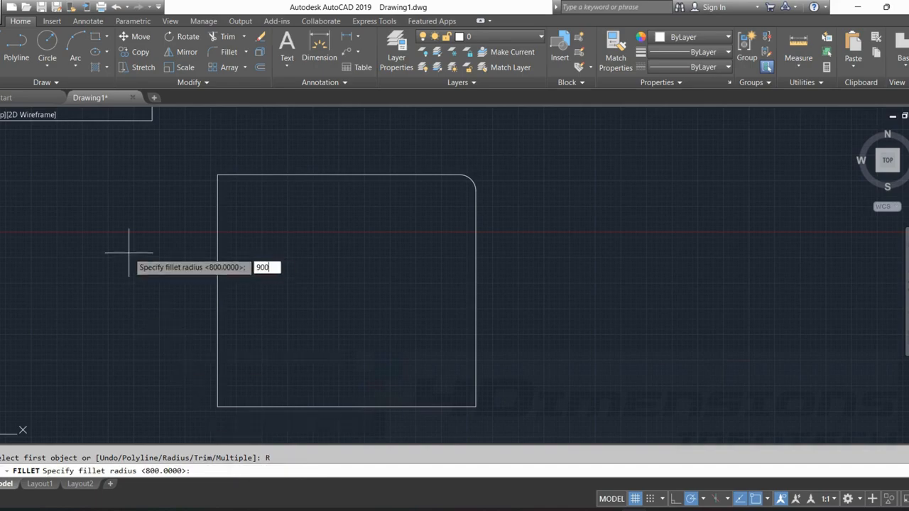
key("Return")
left_click(475, 383)
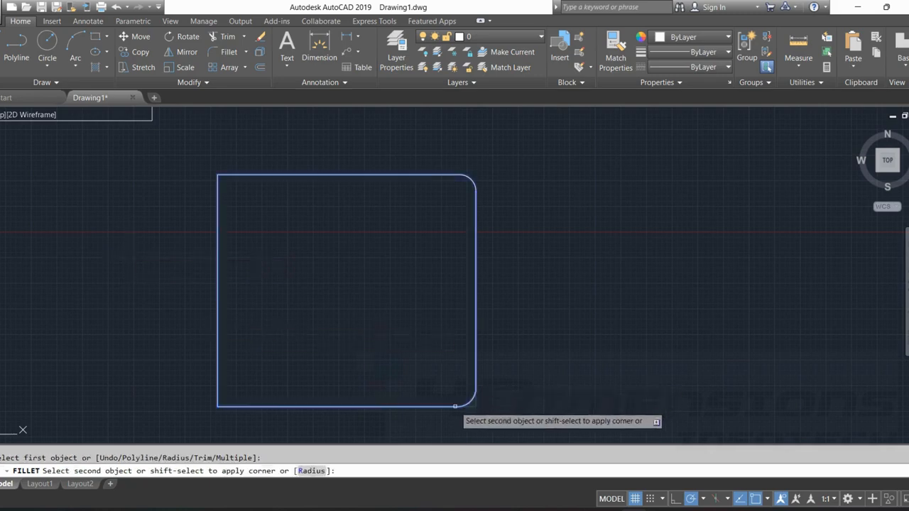
left_click(455, 406)
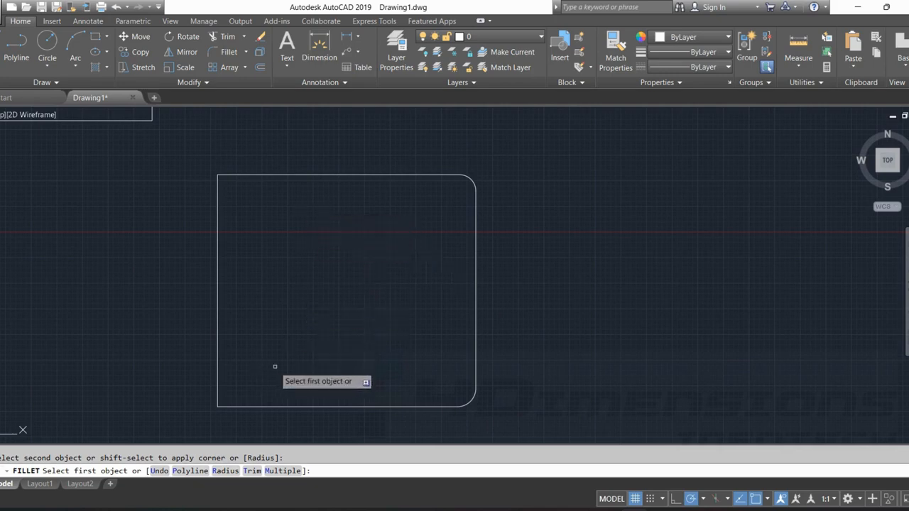
Fillet the lower rectangle's bottom-left corner and both bottom corners of the plain rectangle above and to its left, at radius 900.
mouse_move(275, 366)
middle_mouse_down()
mouse_move(376, 282)
mouse_move(436, 339)
middle_mouse_up()
left_click(318, 325)
left_click(284, 304)
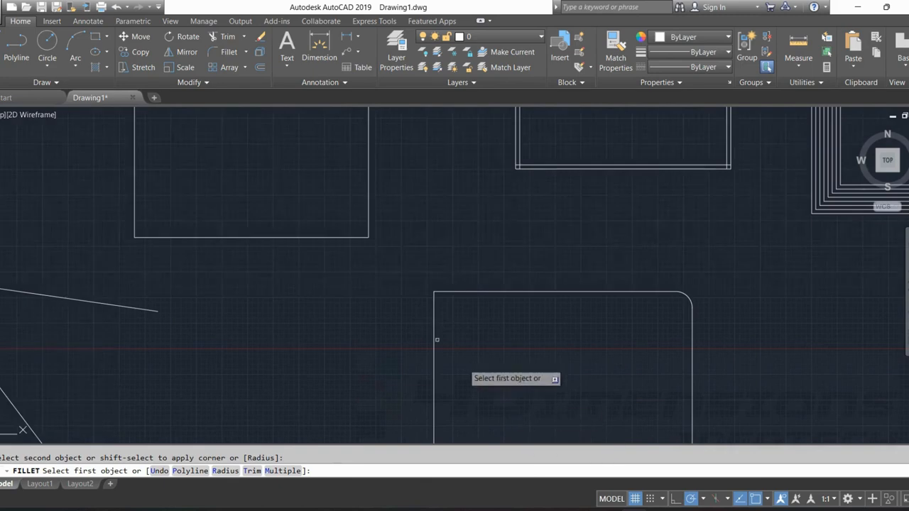
left_click(339, 238)
left_click(361, 220)
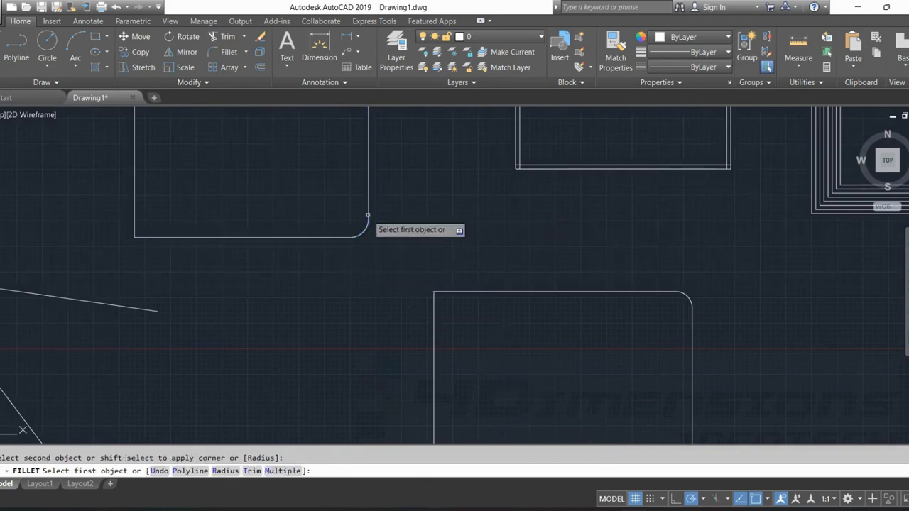
left_click(150, 237)
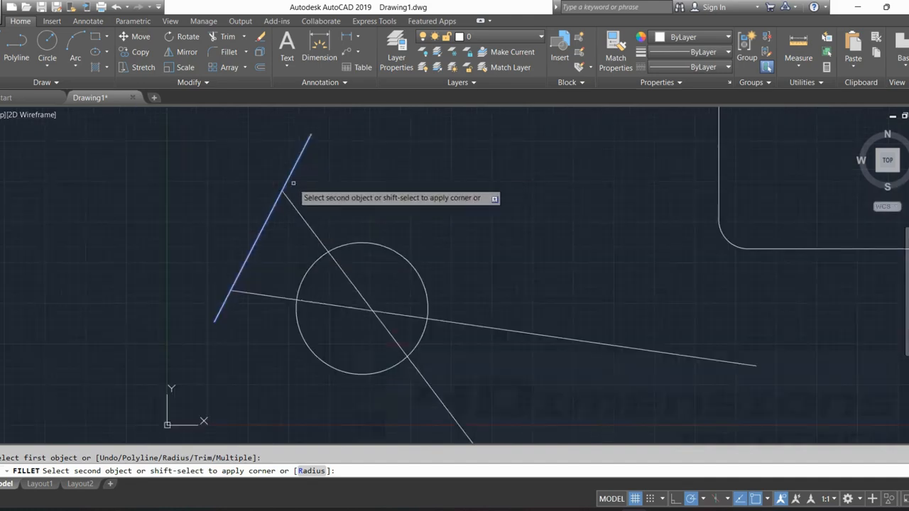
Fillet the slanted line to the steep diagonal line, and fillet the left end of the shallow line to the circle.
left_click(288, 198)
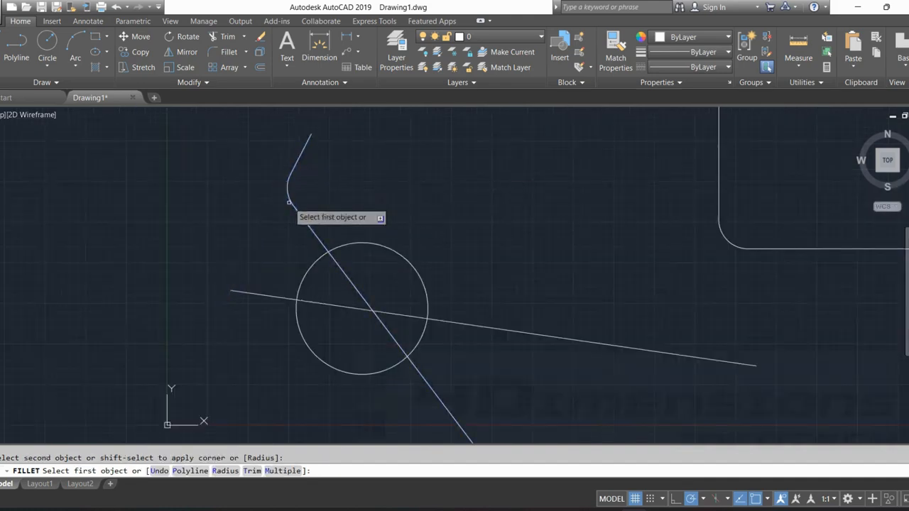
key("ctrl+z")
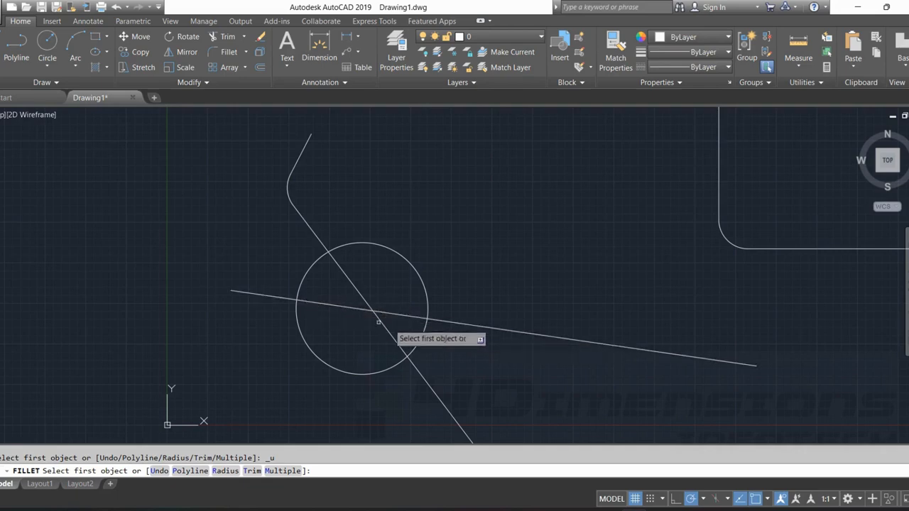
left_click(275, 297)
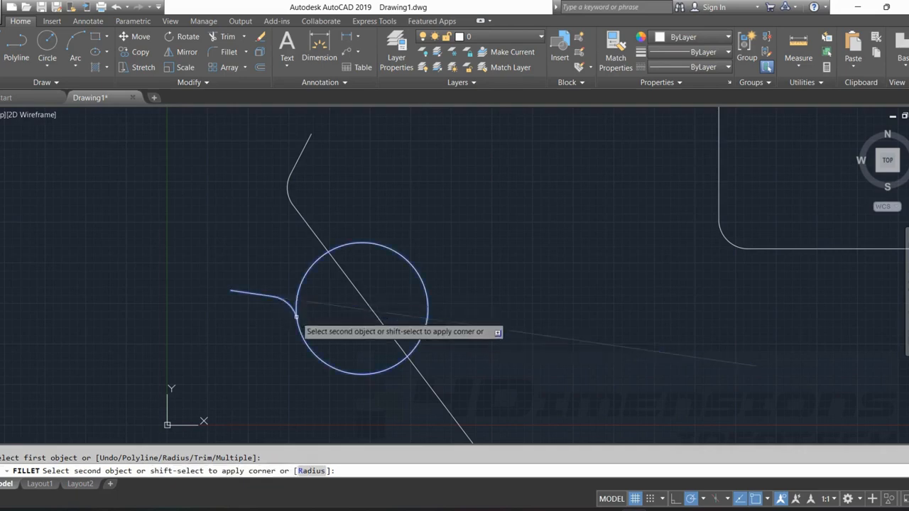
left_click(296, 316)
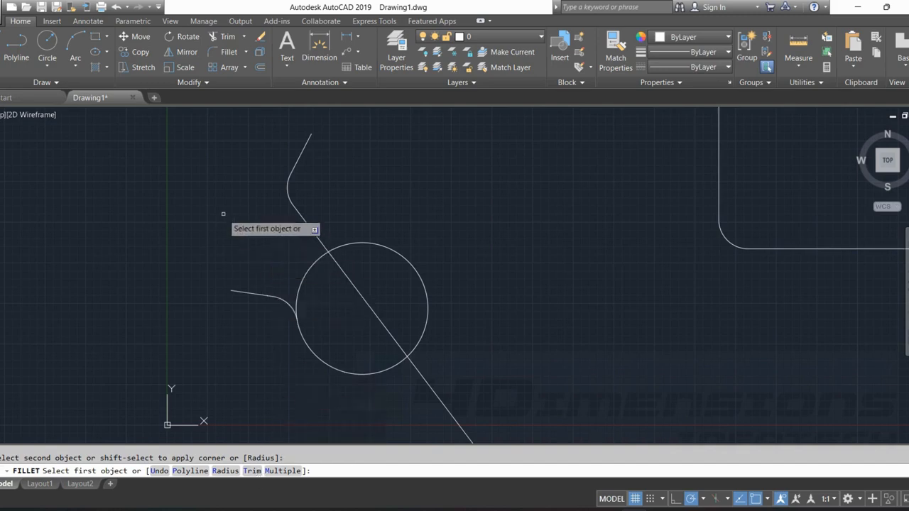
Fillet the steep diagonal line to the top of the circle at the same radius.
middle_click_drag(399, 222, 360, 168)
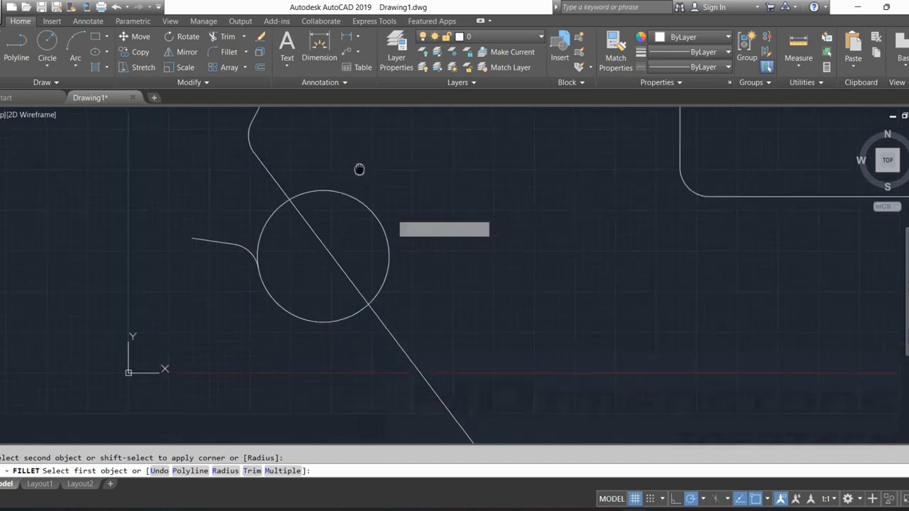
left_click(285, 189)
left_click(306, 192)
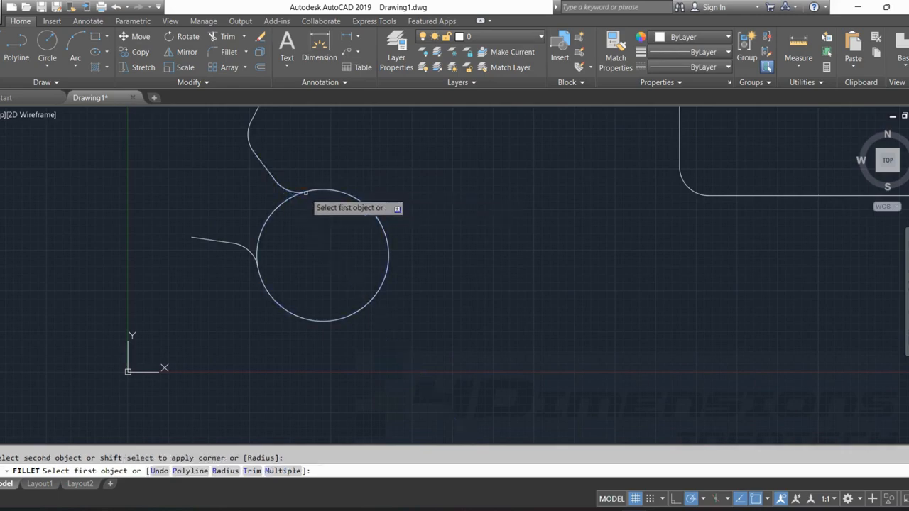
middle_click_drag(323, 197, 327, 285)
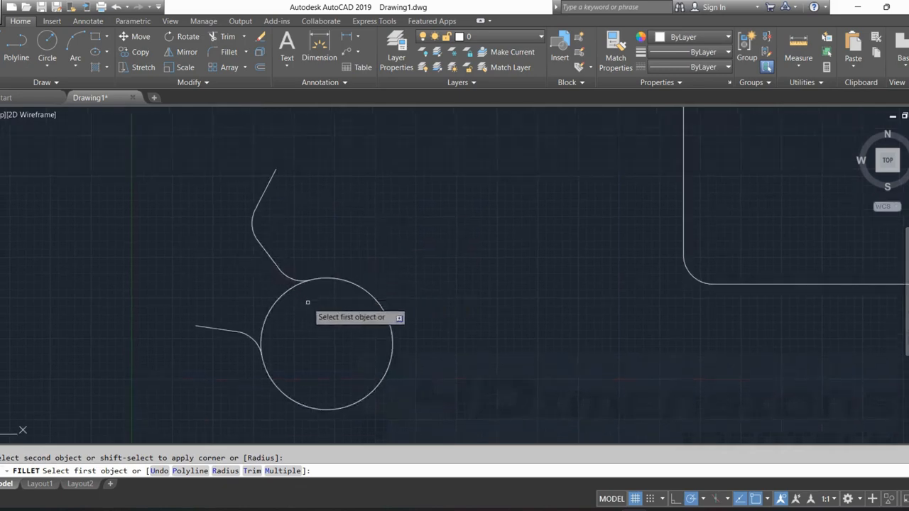
middle_click_drag(307, 302, 311, 272)
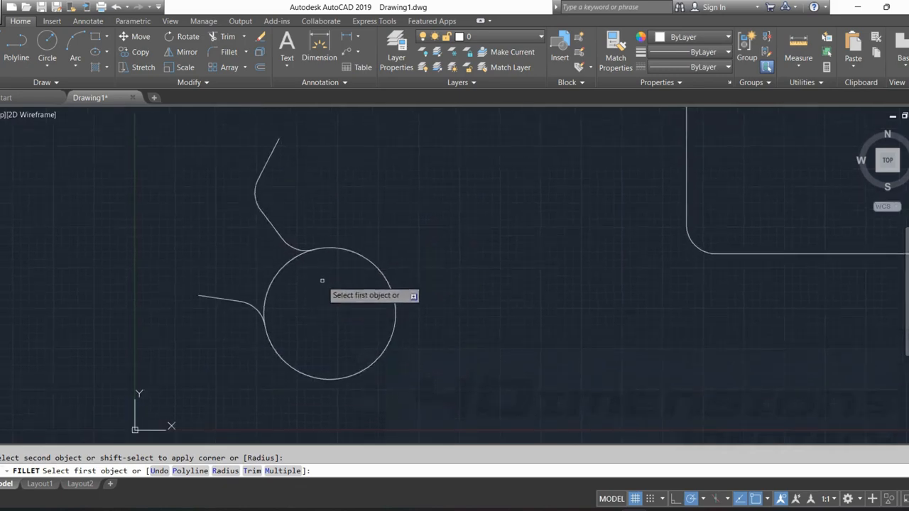
Trim away the upper-left arc of the circle between the two fillets and end the Trim command.
key("ctrl+z")
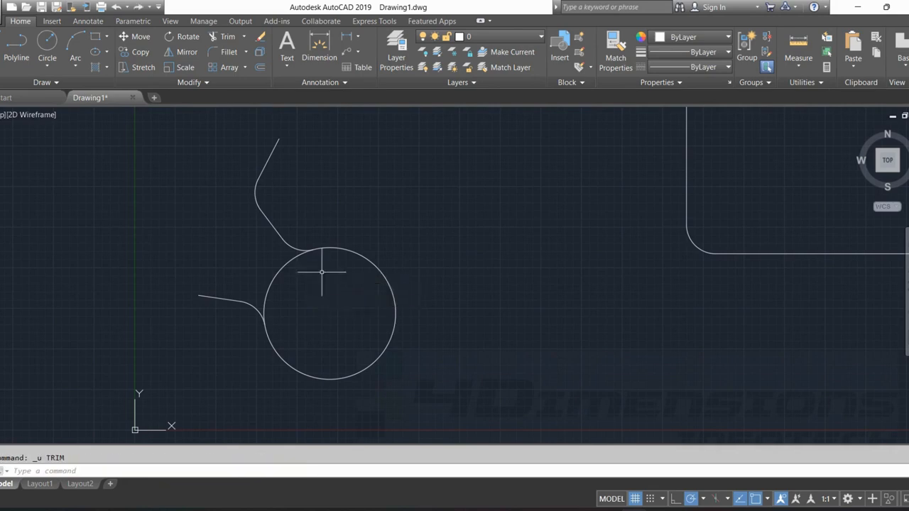
type("TR")
key("Return")
left_click(283, 267)
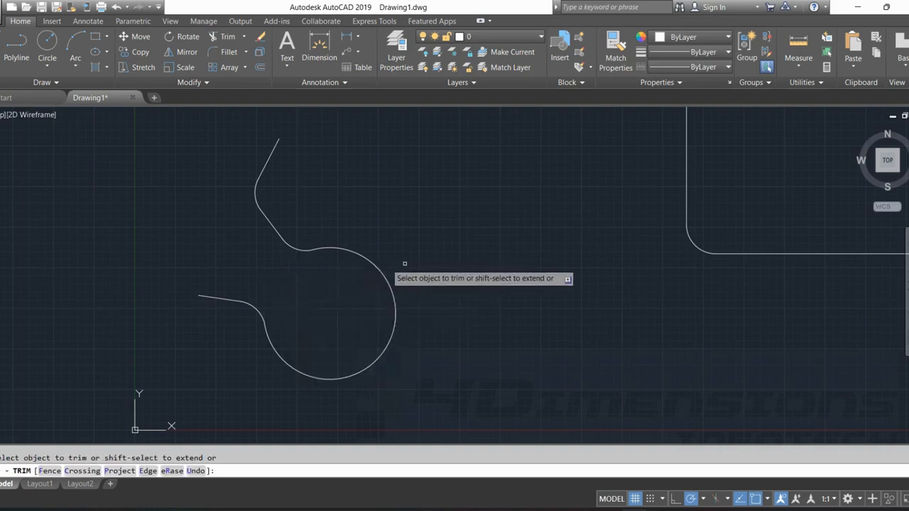
key("Escape")
scroll(420, 265, "down", 4)
key("Escape")
Draw another rectangle in the empty space to the right of the filleted lower rectangle.
middle_click_drag(421, 266, 250, 289)
middle_click_drag(541, 260, 490, 142)
middle_click_drag(644, 267, 521, 250)
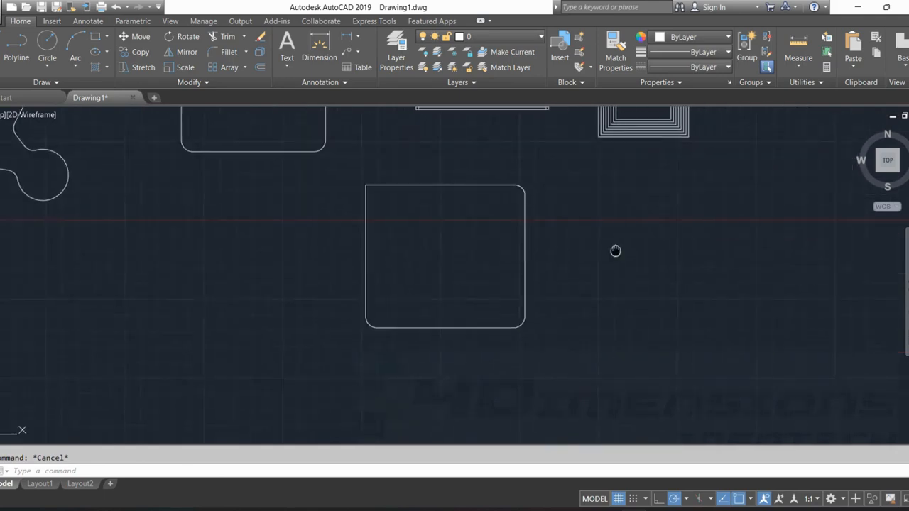
middle_click_drag(615, 252, 337, 289)
left_click(94, 36)
middle_click_drag(497, 274, 357, 274)
left_click(362, 333)
left_click(560, 173)
key("Escape")
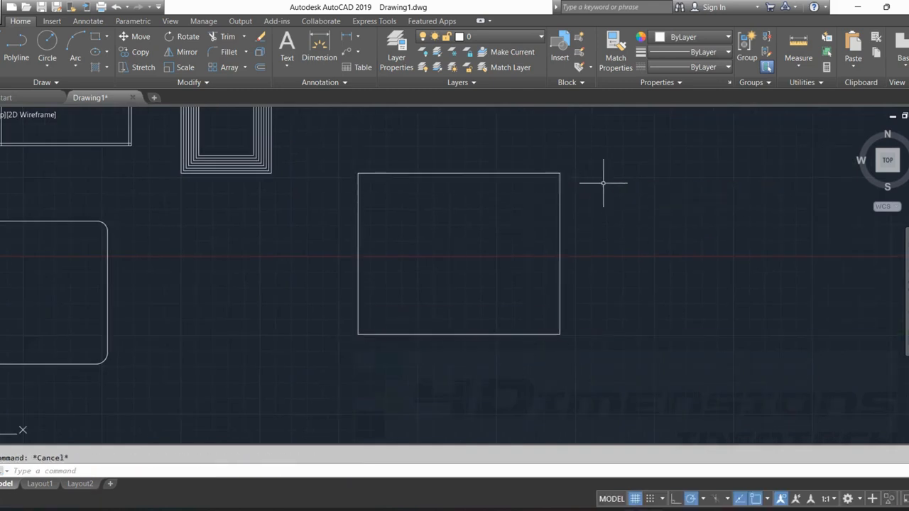
Fillet the new rectangle's upper-left corner at radius 900 using the No trim and Multiple options.
type("f")
key("Return")
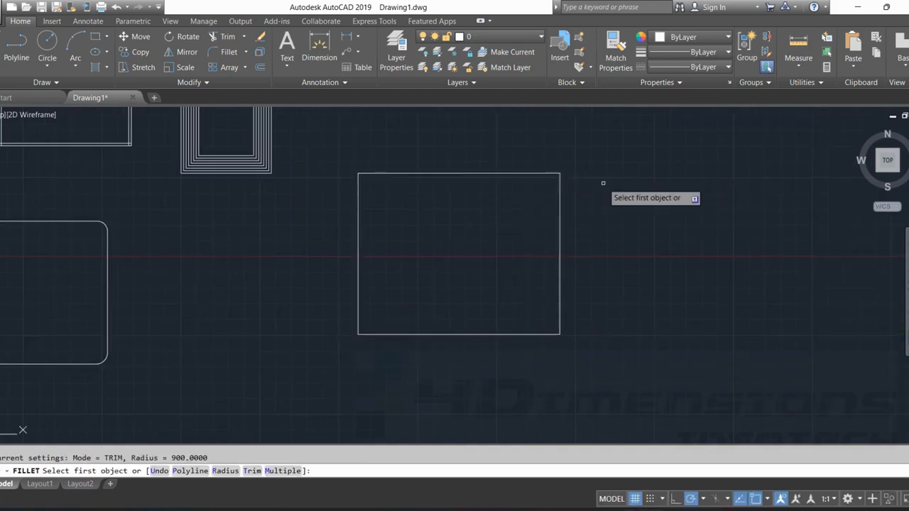
left_click(252, 471)
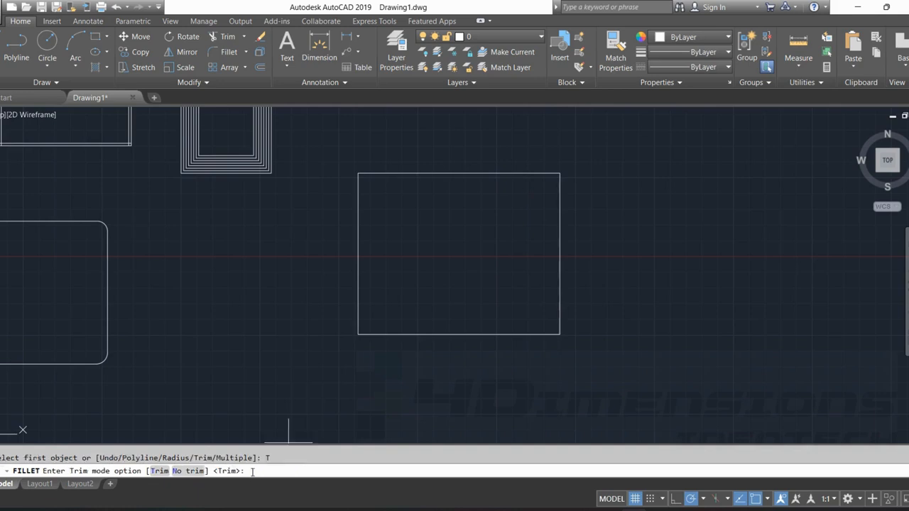
left_click(186, 470)
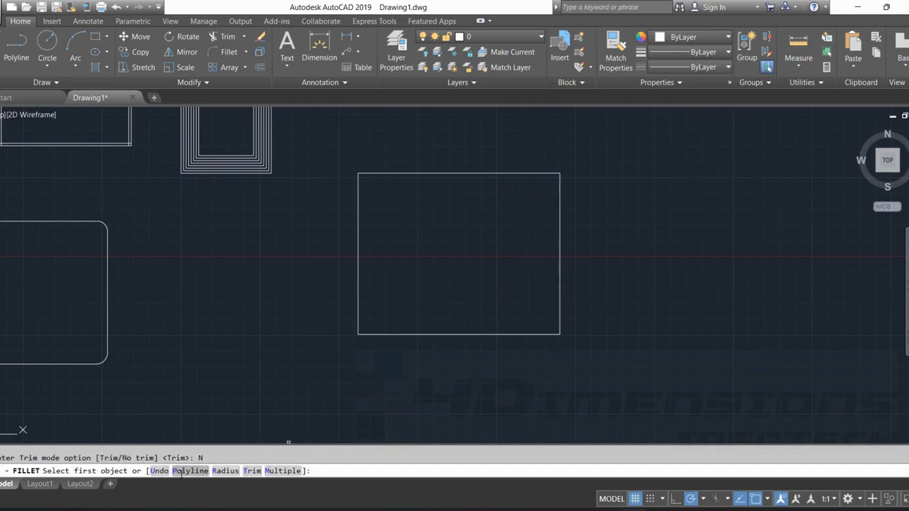
left_click(288, 471)
left_click(226, 471)
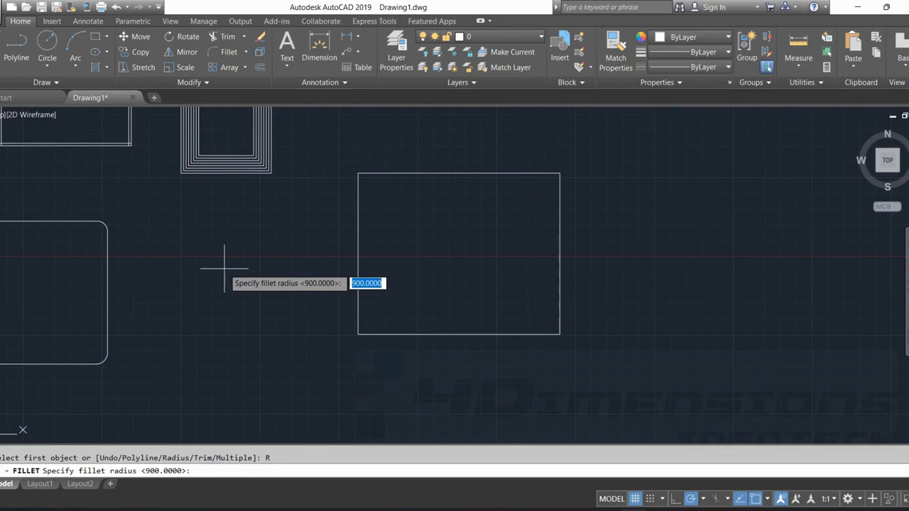
key("Return")
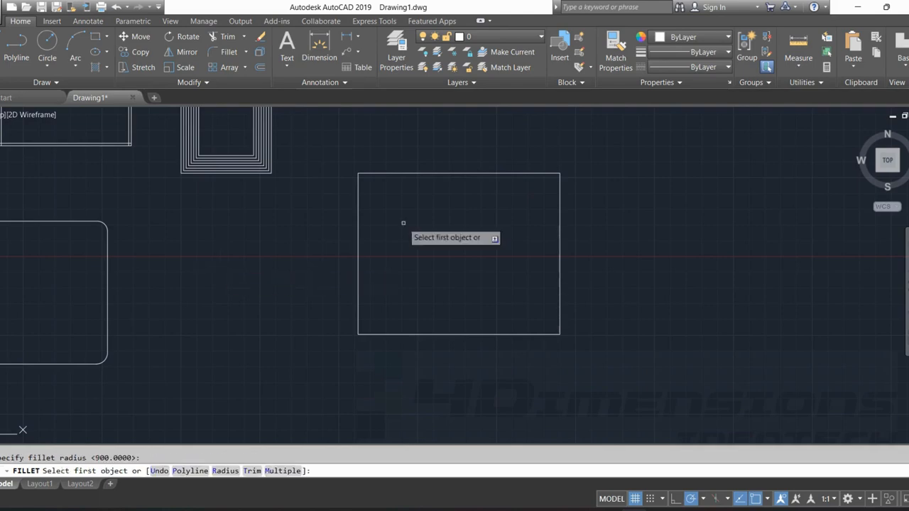
left_click(386, 173)
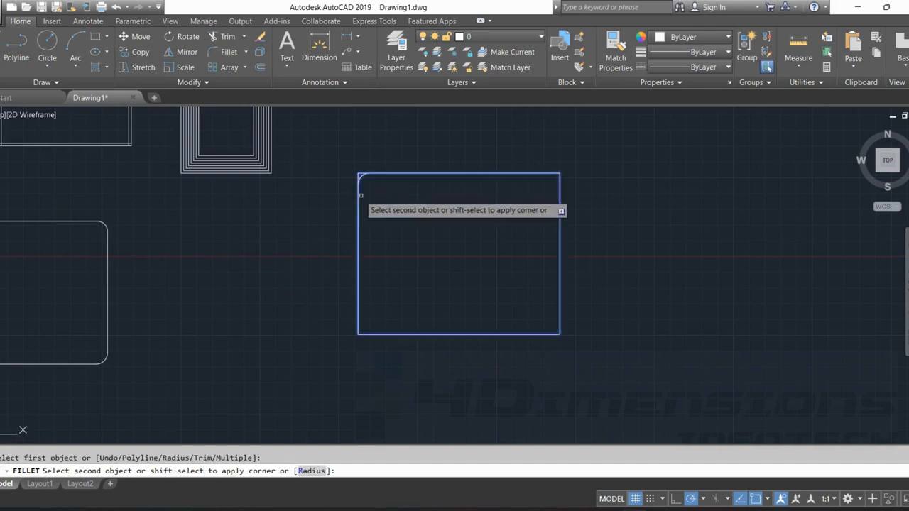
left_click(359, 188)
scroll(365, 170, "up", 8)
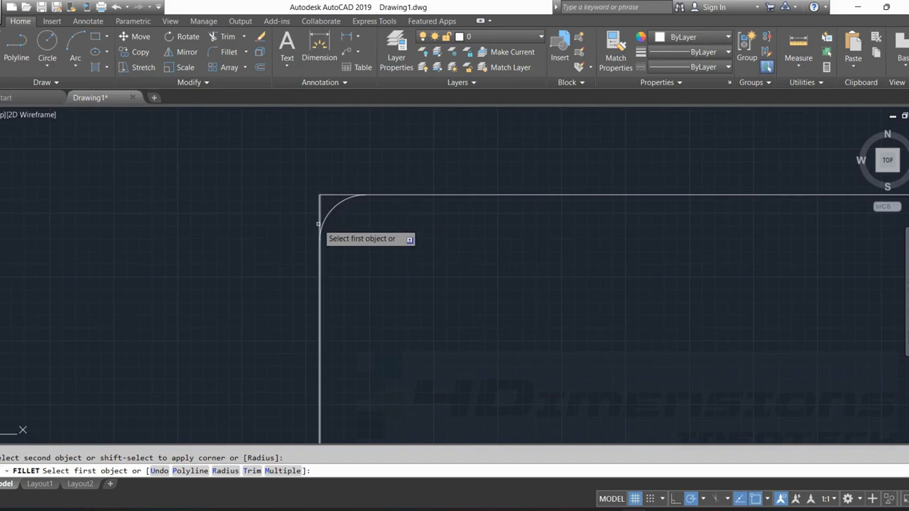
scroll(348, 230, "down", 4)
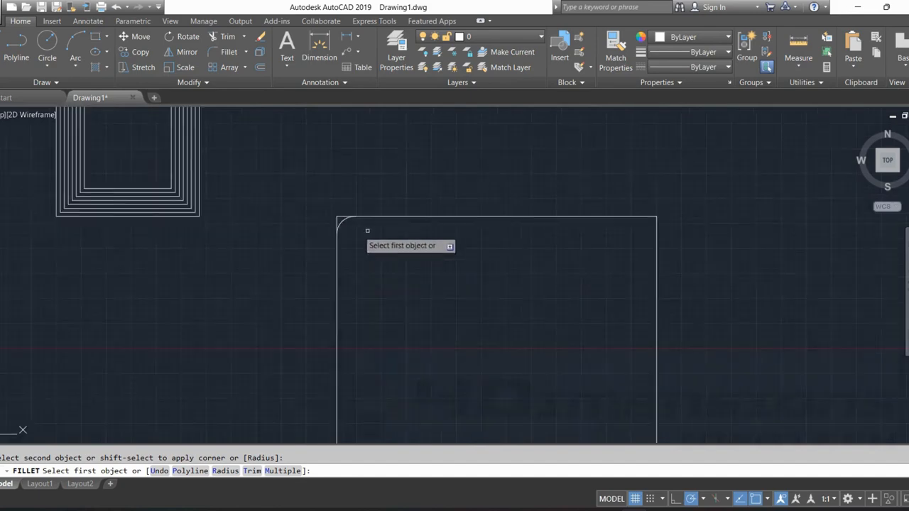
Switch the fillet back to Trim mode, round the same rectangle's upper-right corner and end the command.
mouse_move(367, 230)
middle_mouse_down()
mouse_move(328, 215)
mouse_move(429, 232)
mouse_move(388, 213)
mouse_move(394, 170)
middle_mouse_up()
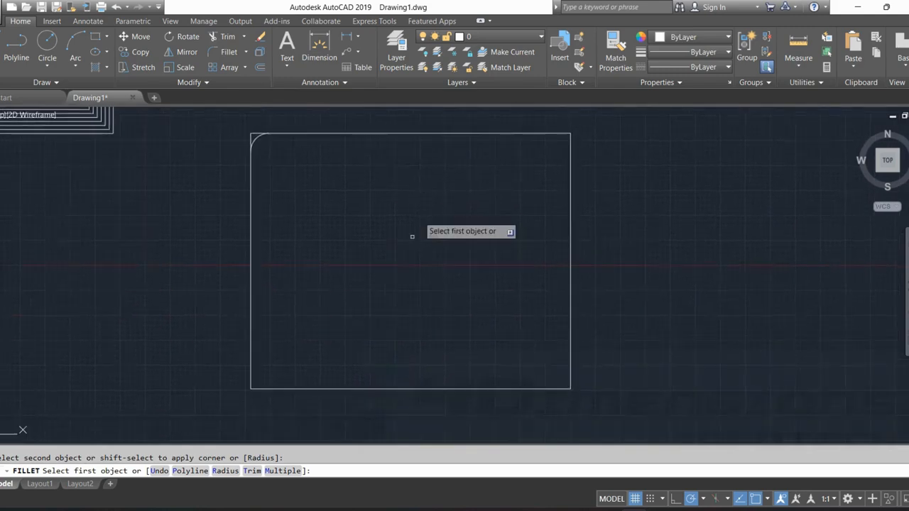
middle_click_drag(447, 231, 436, 251)
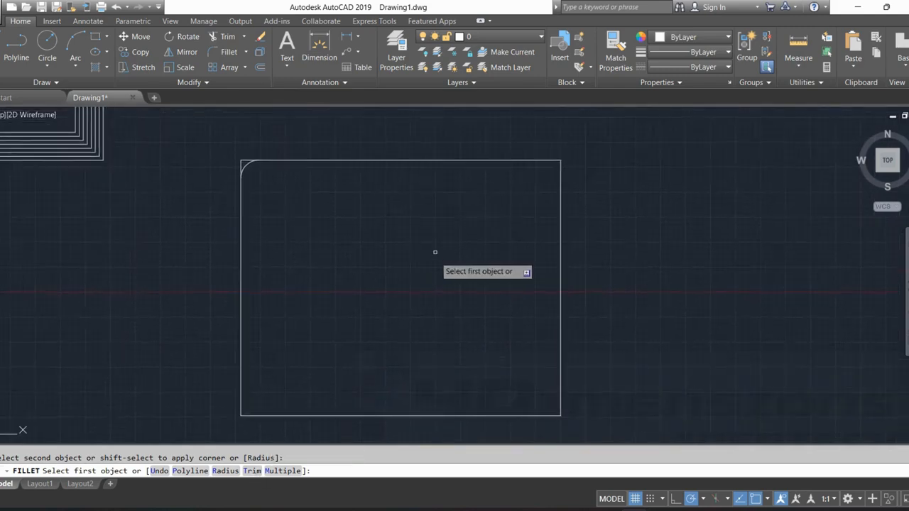
left_click(253, 471)
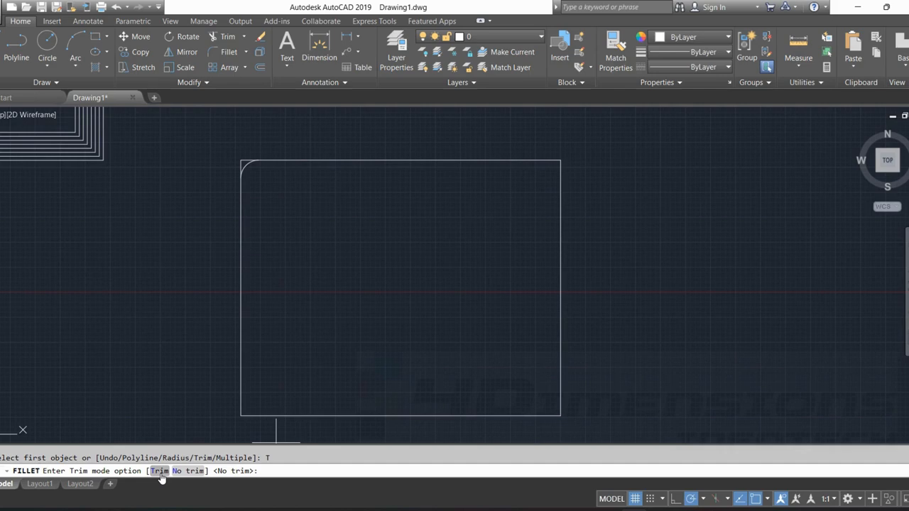
left_click(158, 471)
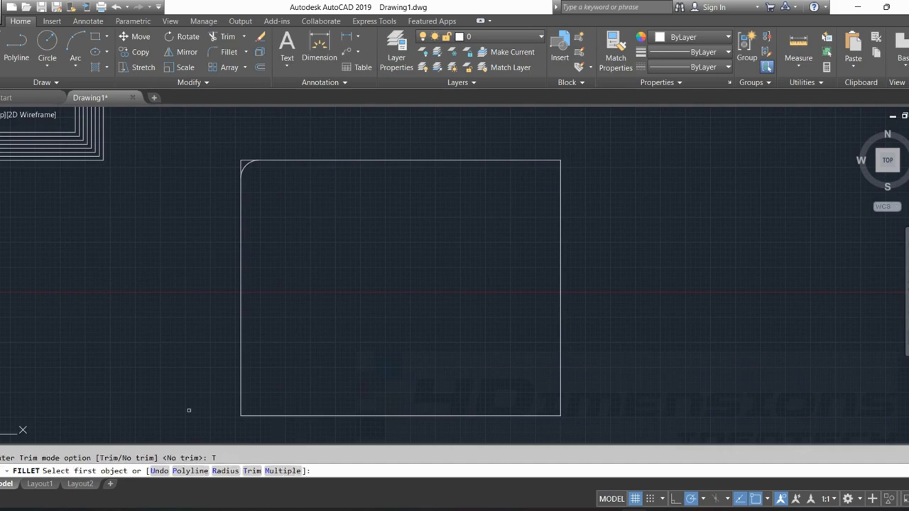
left_click(531, 161)
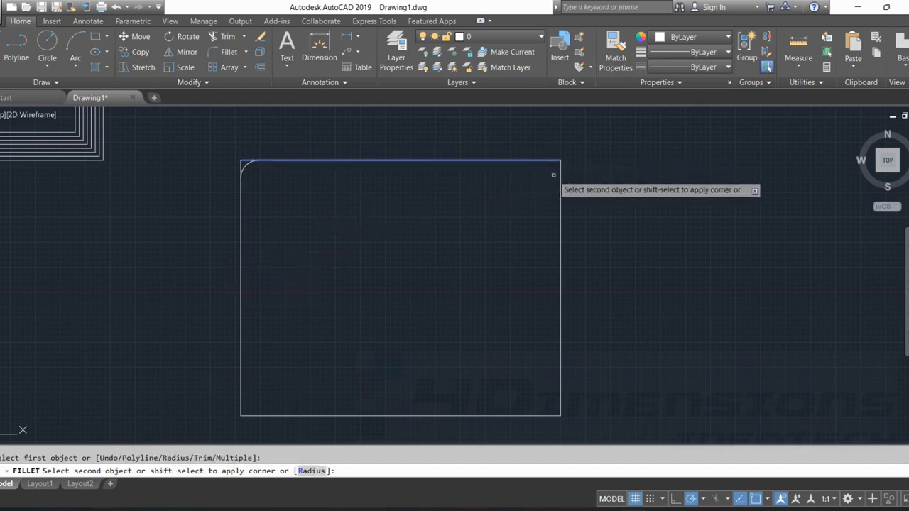
left_click(561, 173)
scroll(560, 148, "up", 5)
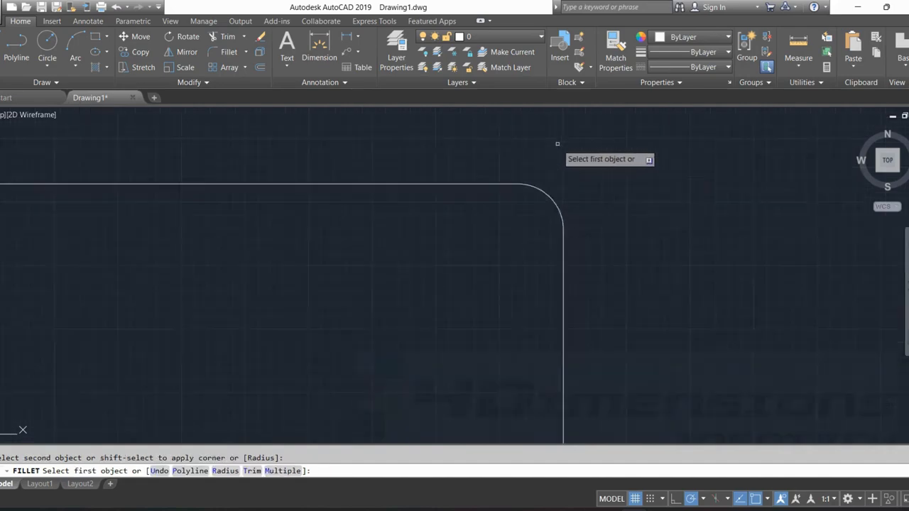
scroll(561, 210, "down", 5)
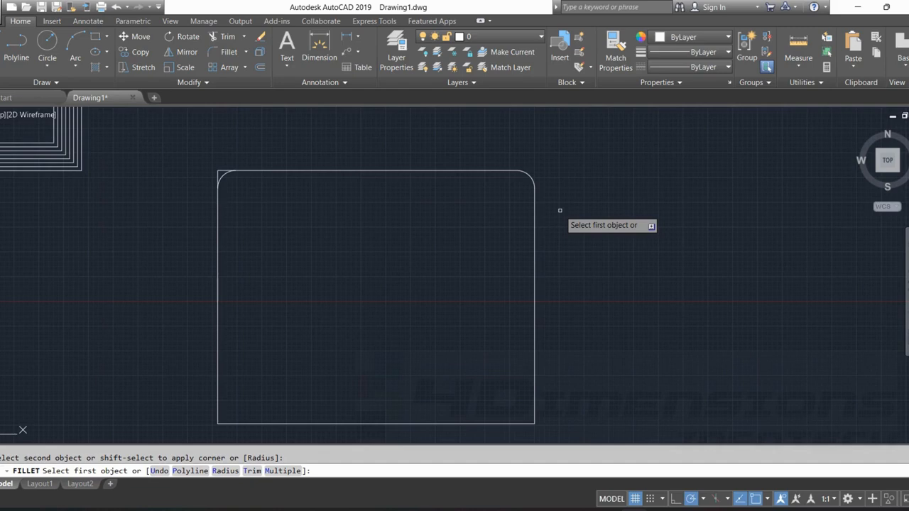
key("Escape")
type("f")
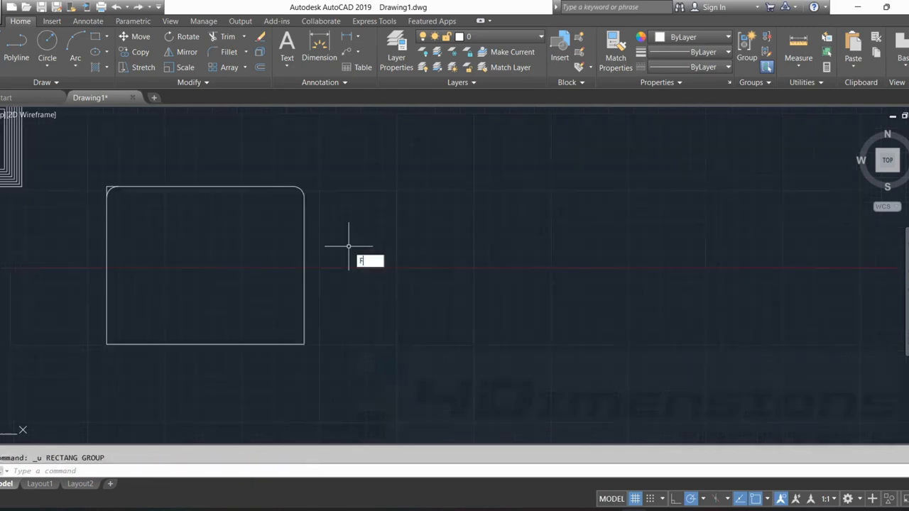
key("Return")
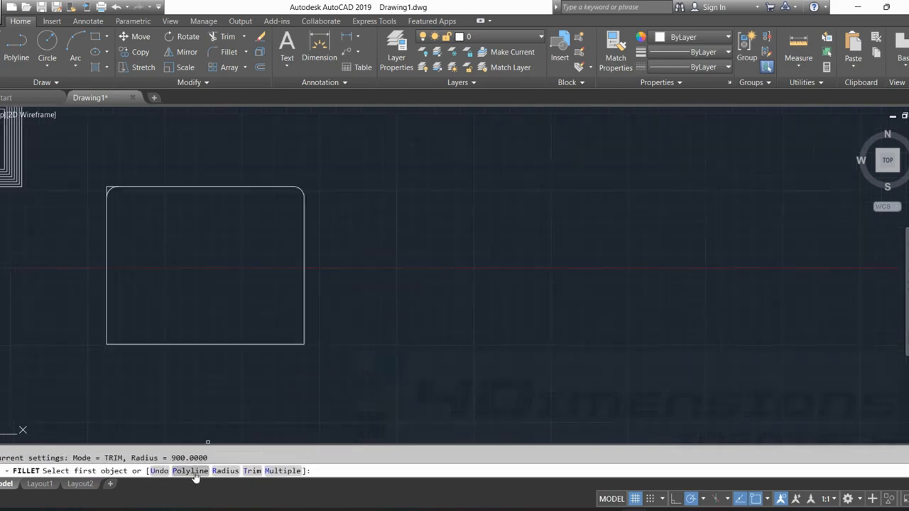
key("Escape")
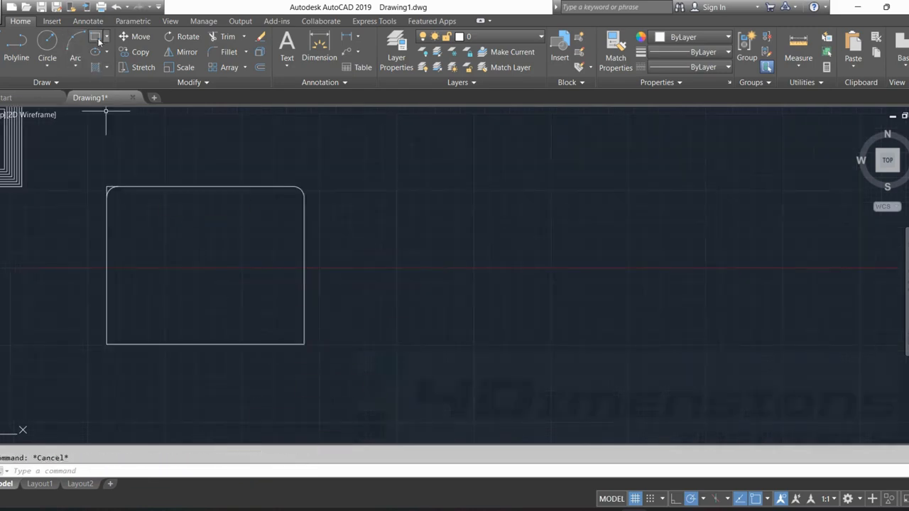
Draw two separate rectangles side by side in the empty space to the right of the partly filleted rectangle.
left_click(95, 36)
left_click(422, 319)
left_click(638, 157)
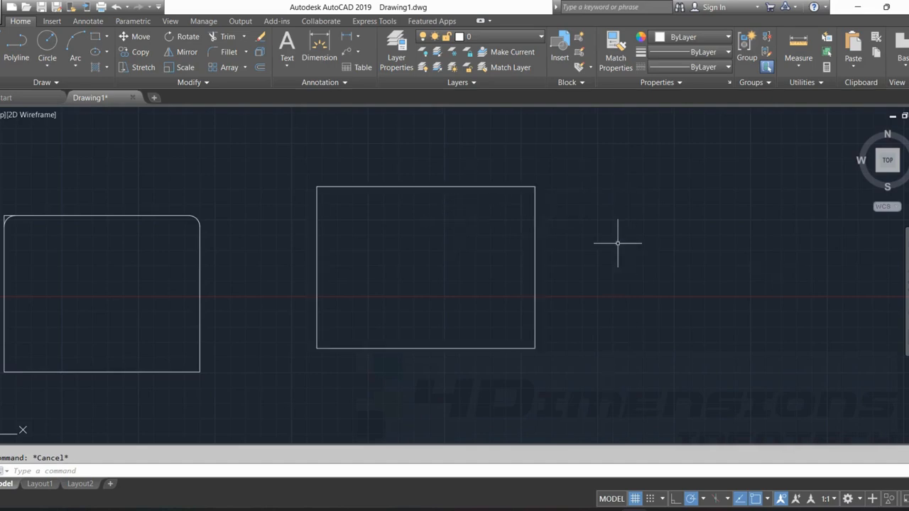
middle_click_drag(618, 244, 510, 272)
left_click(97, 37)
left_click(533, 362)
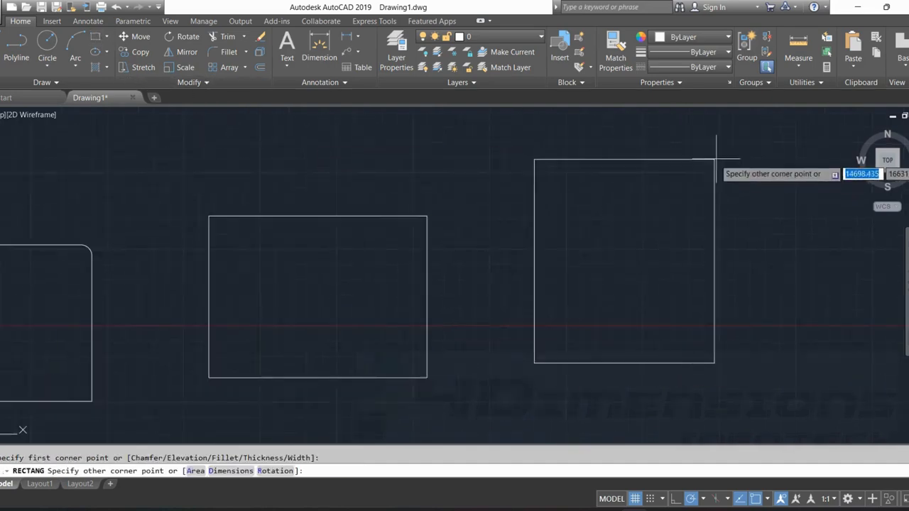
left_click(737, 152)
Explode the rightmost rectangle and select one edge of it and of the unexploded rectangle to compare them.
left_click(672, 152)
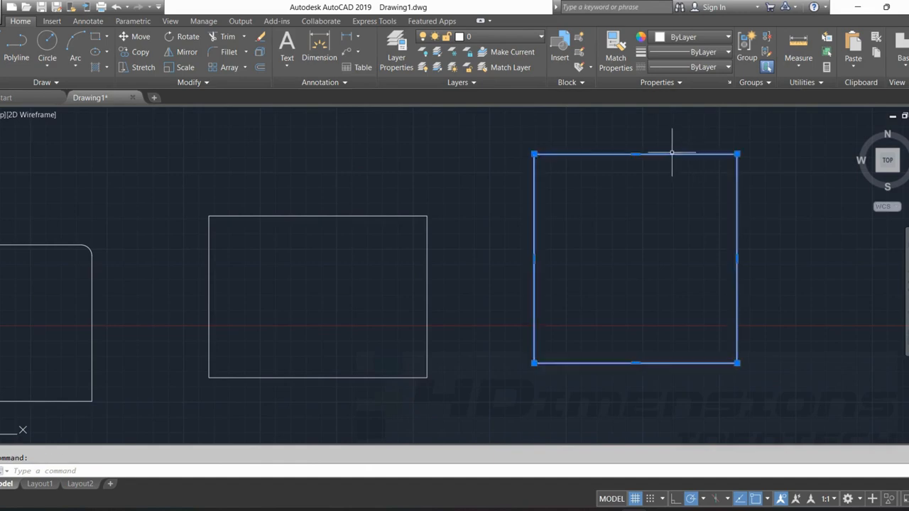
type("X")
key("Return")
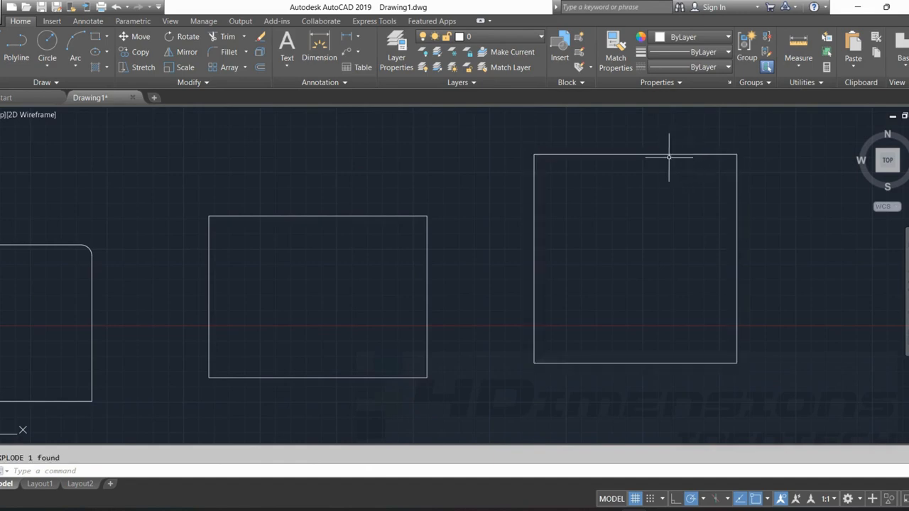
left_click(662, 153)
key("Escape")
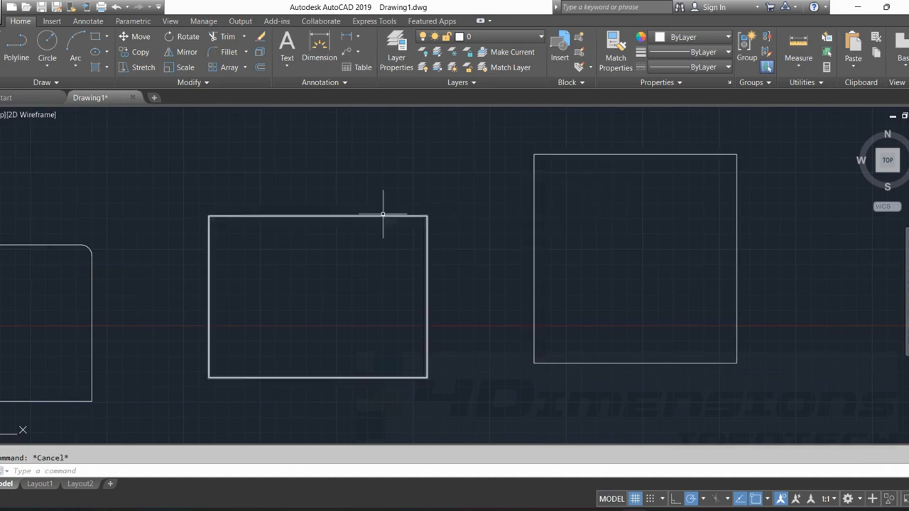
left_click(384, 214)
key("Escape")
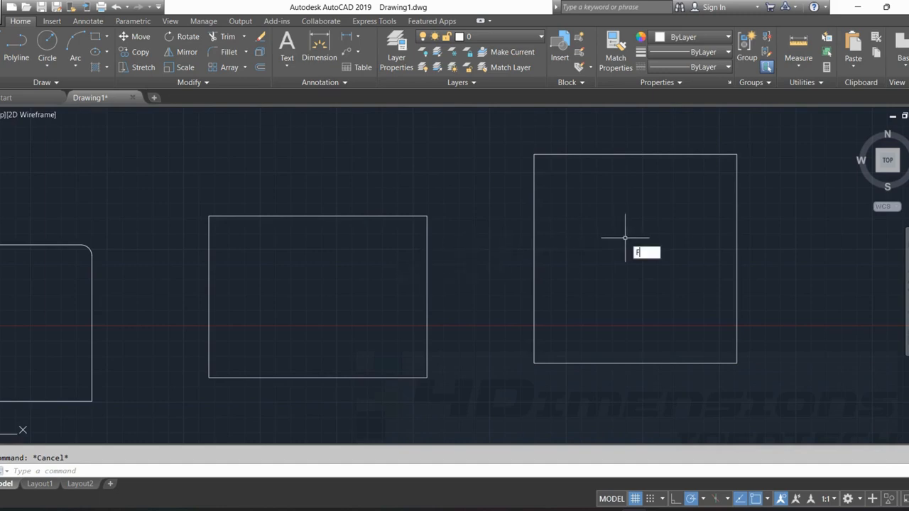
Fillet all corners of the unexploded rectangle at once using the Polyline option with a radius of 1200.
type("F")
key("Return")
left_click(191, 470)
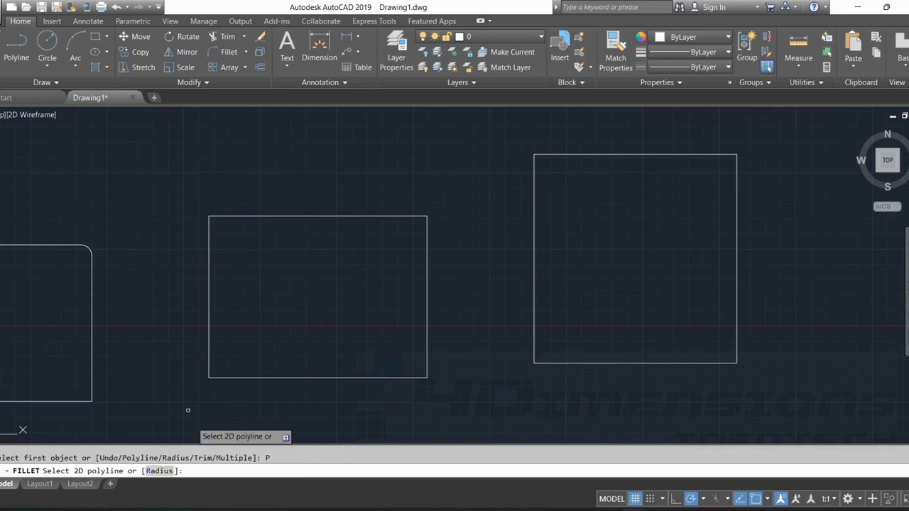
left_click(161, 470)
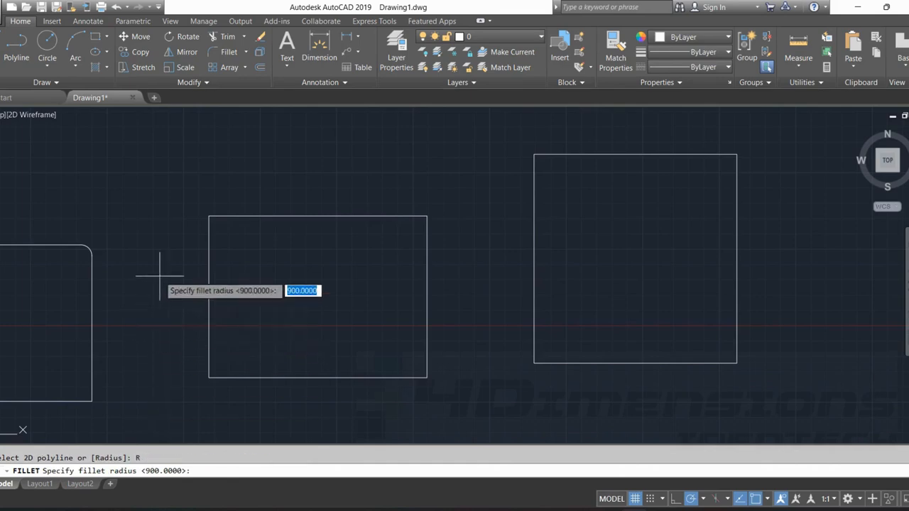
type("1200")
key("Return")
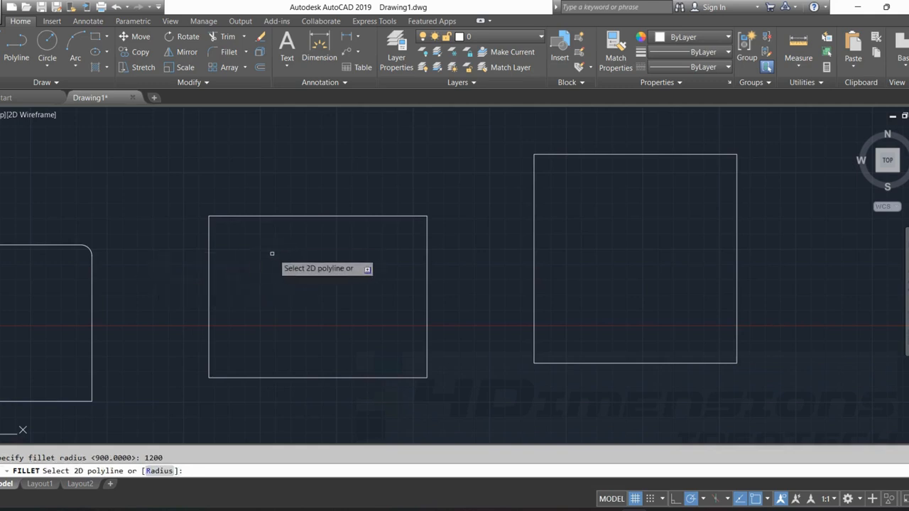
left_click(217, 230)
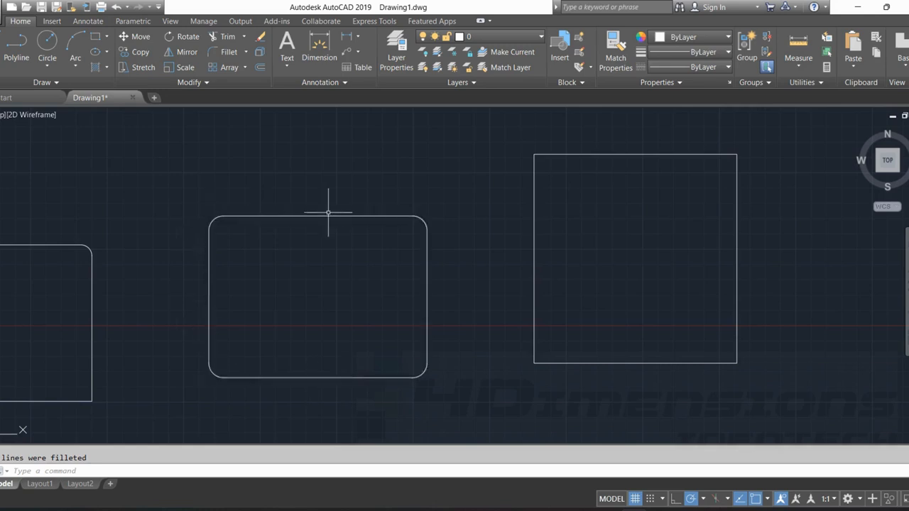
key("Escape")
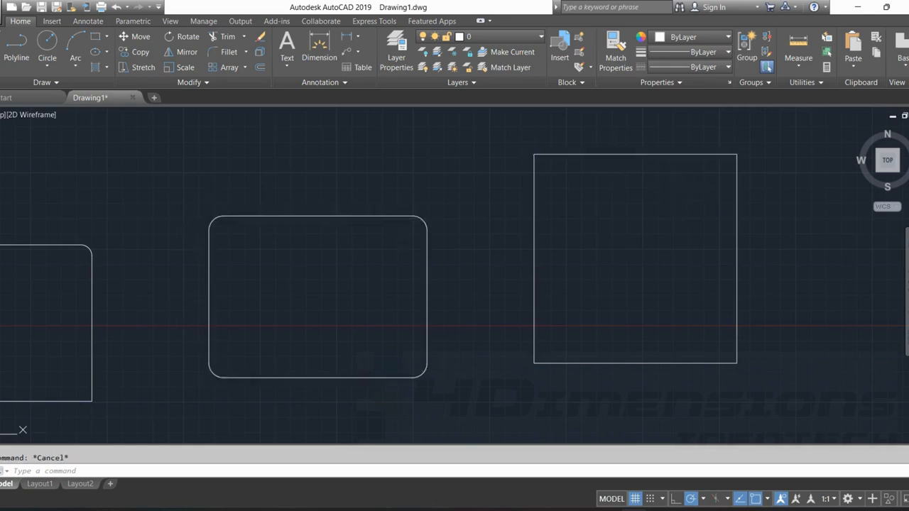
Select the top and left edges of the exploded rectangle to check that they are separate lines, then clear the selection.
left_click(613, 155)
left_click(535, 184)
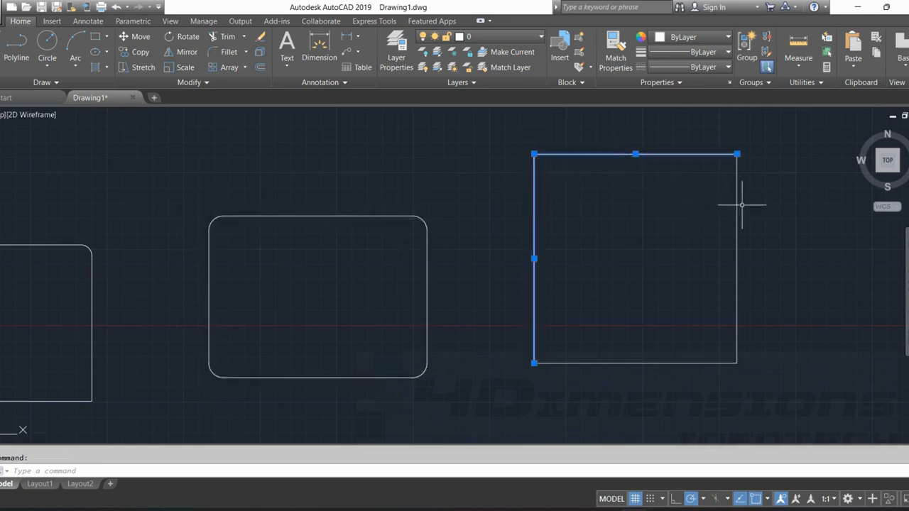
key("Escape")
Try to fillet the exploded rectangle with the Polyline option at radius 1200, then leave the command.
type("F")
key("Return")
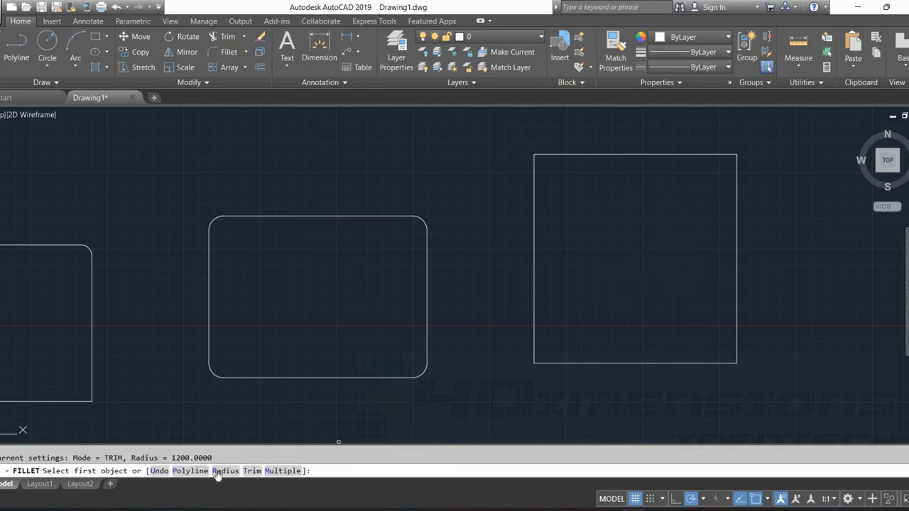
left_click(190, 470)
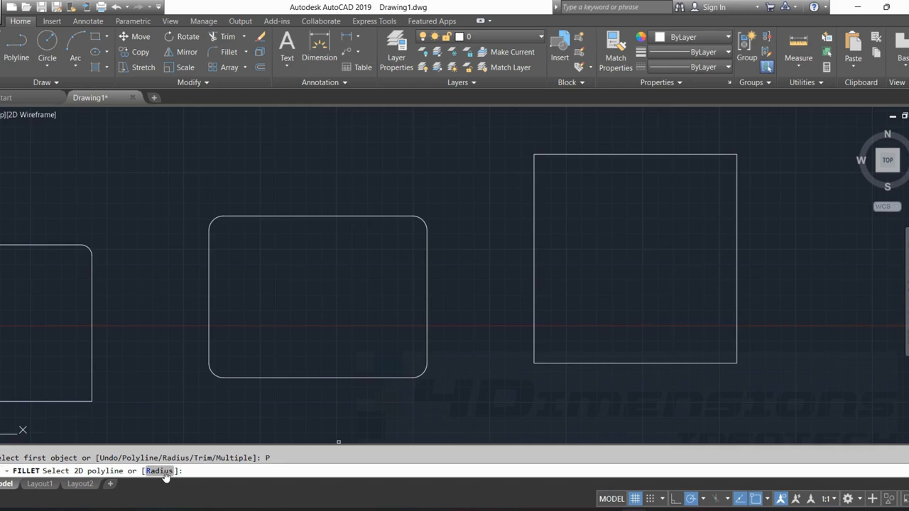
left_click(162, 471)
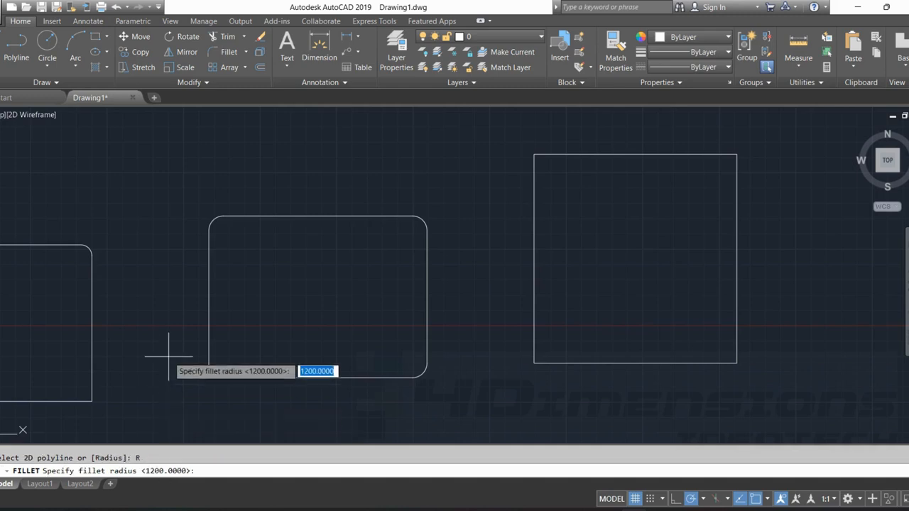
key("Return")
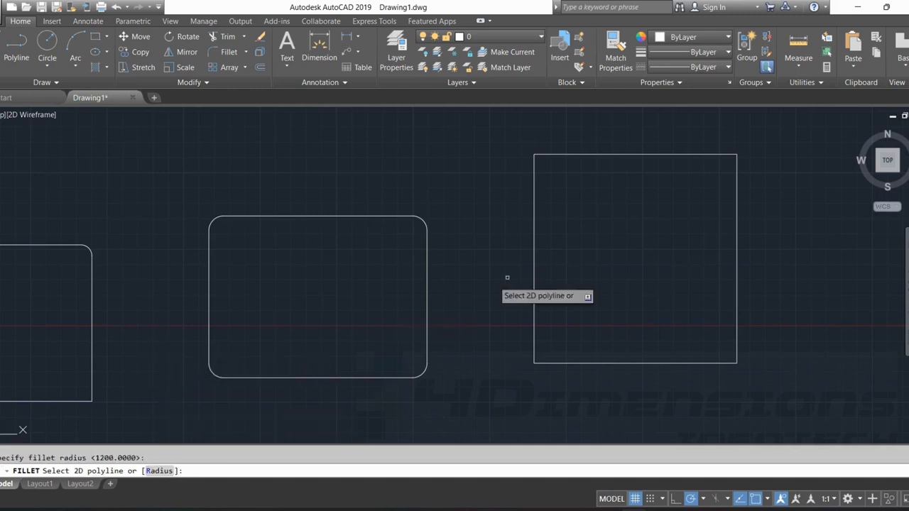
left_click(534, 198)
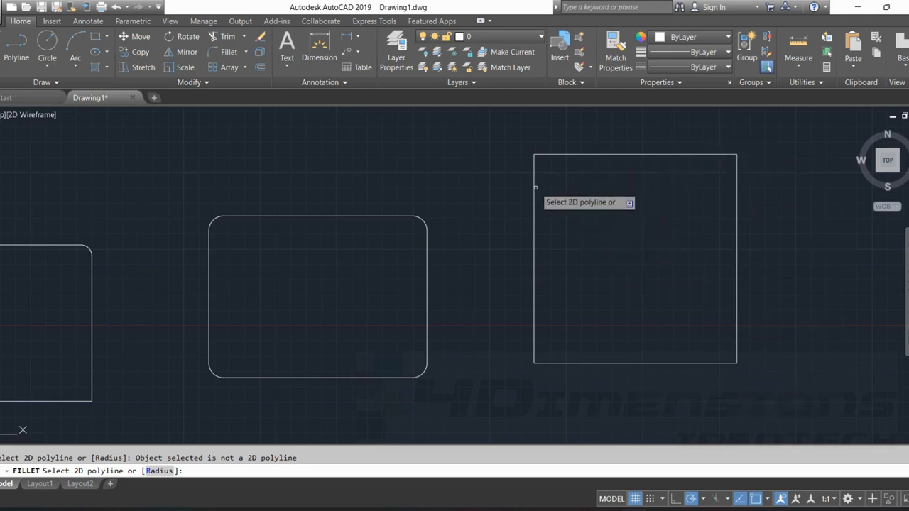
key("Escape")
key("Escape")
Draw a new rectangle in the empty area below the earlier shapes near the origin.
scroll(535, 187, "down", 3)
middle_click_drag(321, 274, 679, 215)
middle_click_drag(442, 242, 594, 219)
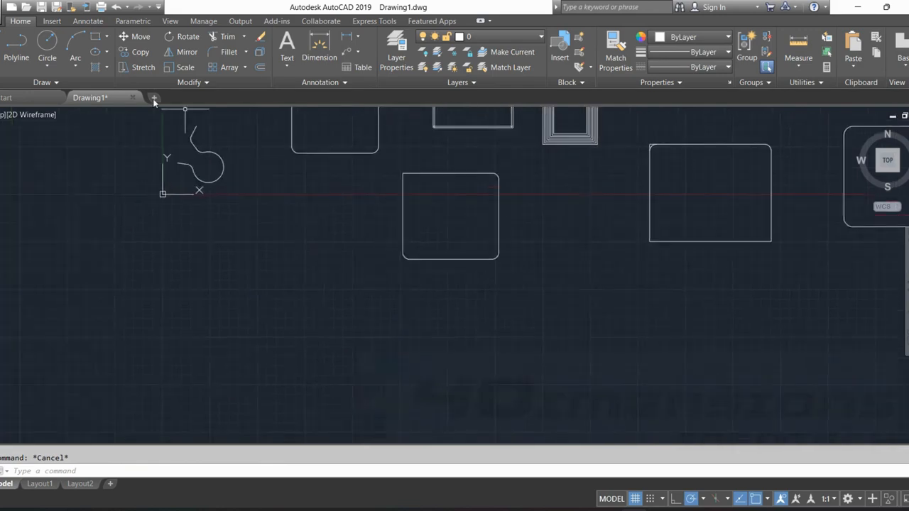
left_click(95, 36)
left_click(206, 375)
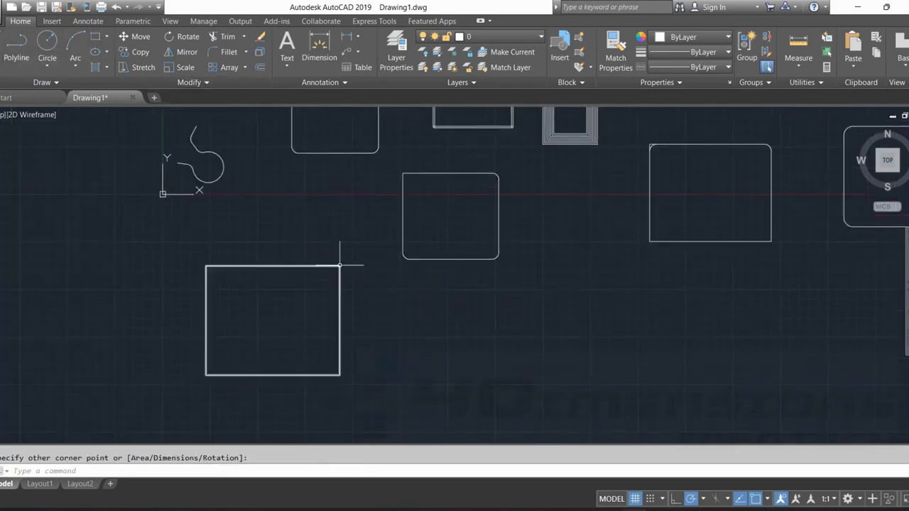
left_click(340, 266)
key("Escape")
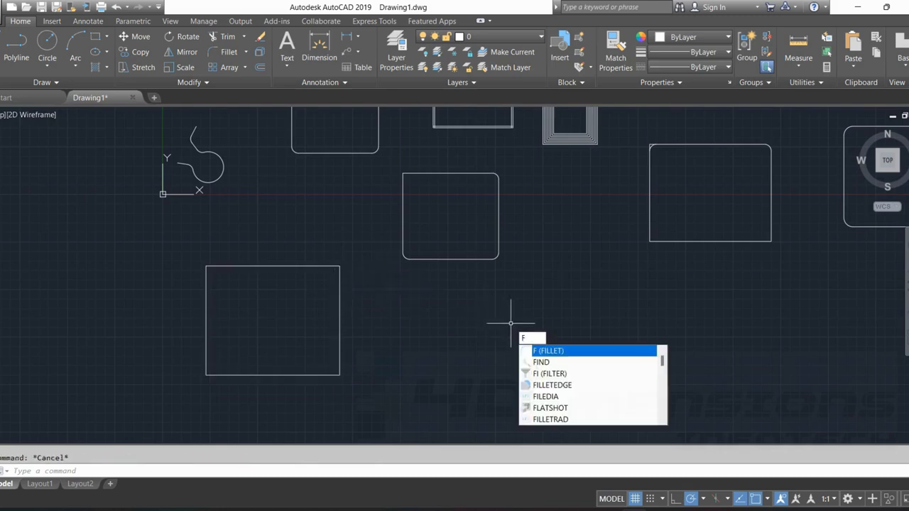
Fillet all corners of the new rectangle at once using the Polyline option with a radius of 900.
key("Return")
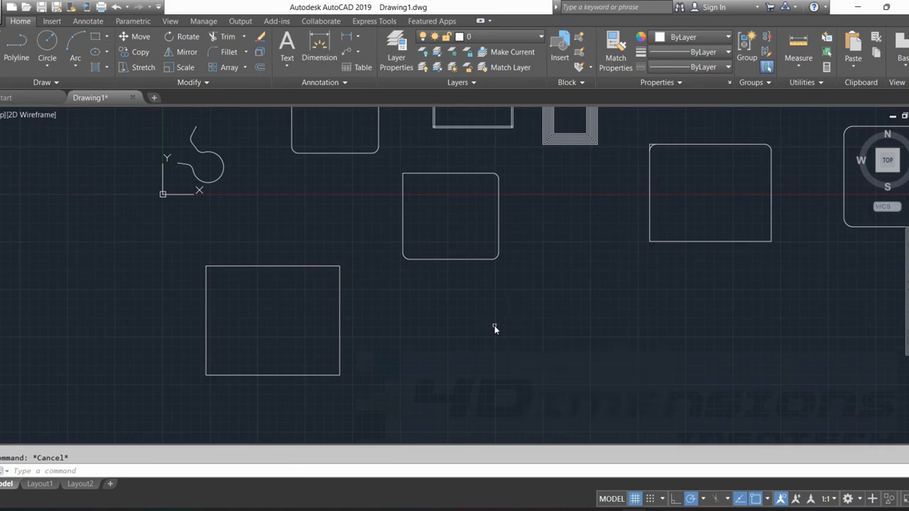
left_click(189, 470)
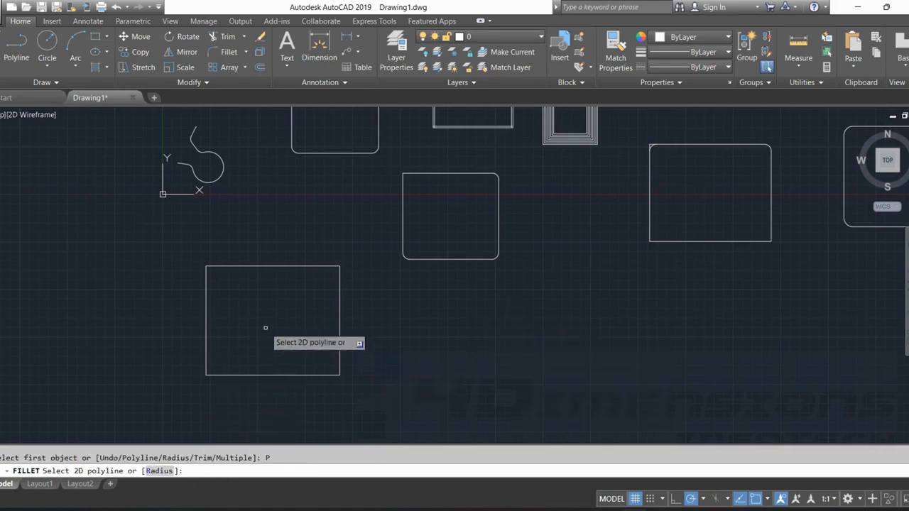
left_click(159, 471)
type("900")
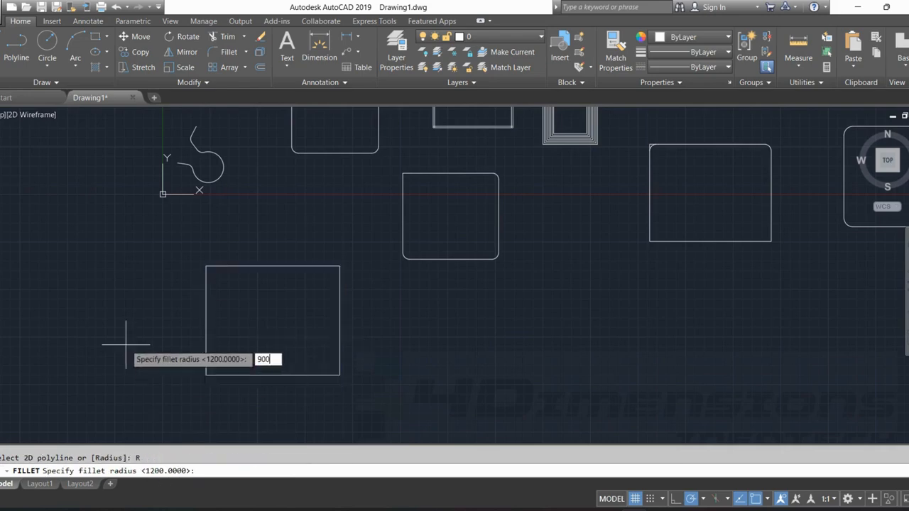
key("Return")
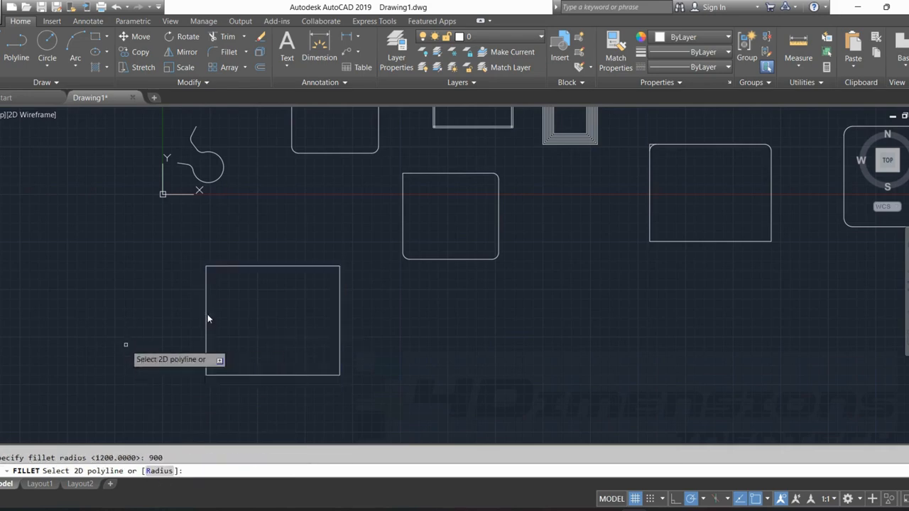
left_click(276, 266)
scroll(218, 294, "up", 2)
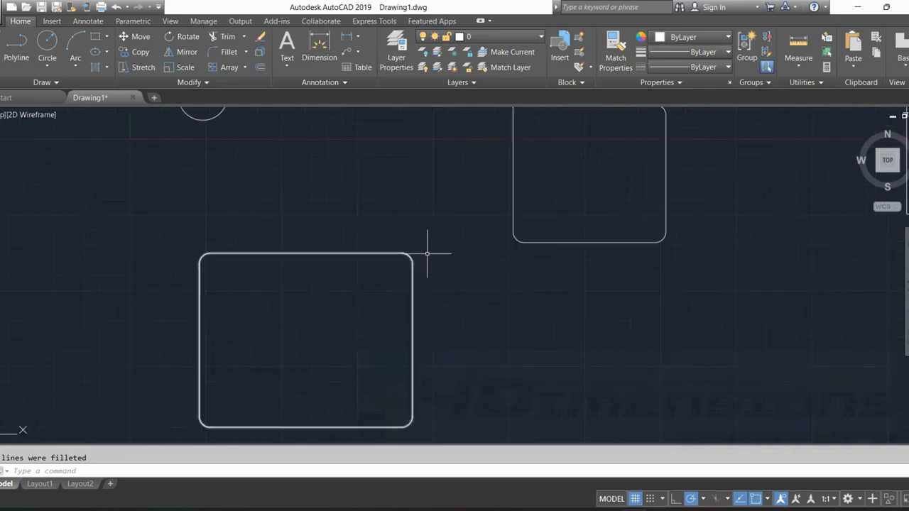
key("Escape")
Draw a tall rectangle in the empty space to the right of the exploded rectangle.
scroll(288, 253, "down", 6)
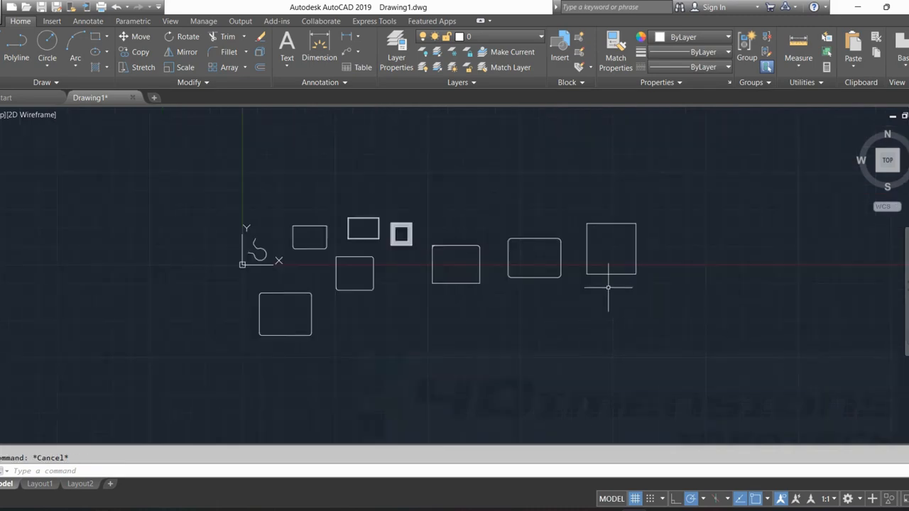
scroll(531, 286, "up", 4)
middle_click_drag(502, 295, 397, 301)
middle_click_drag(655, 223, 475, 271)
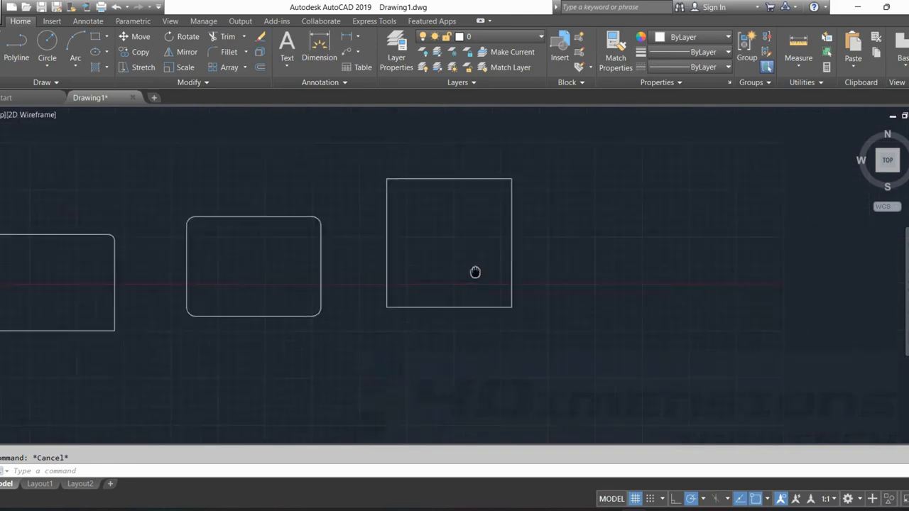
middle_click_drag(592, 235, 455, 238)
left_click(95, 36)
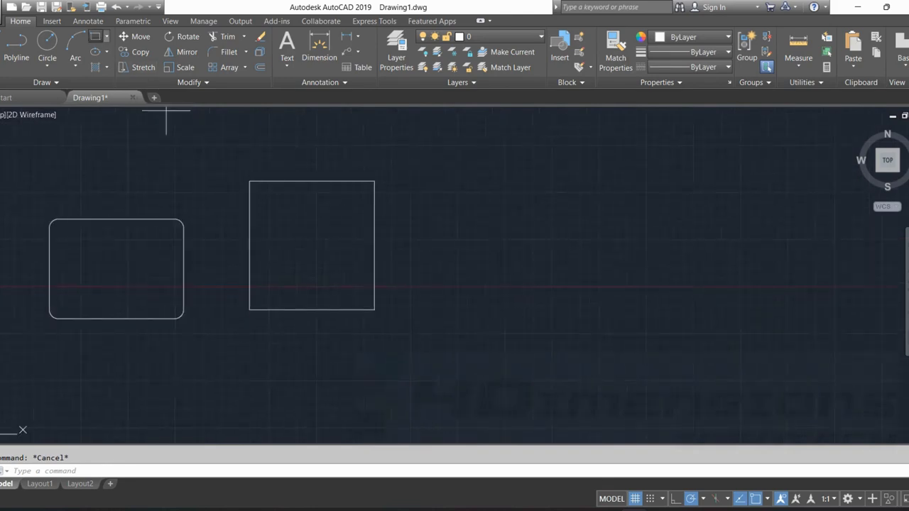
left_click(495, 320)
left_click(605, 157)
Draw a smaller upright rectangle to the right of and slightly lower than the tall rectangle.
left_click(95, 37)
scroll(533, 359, "up", 3)
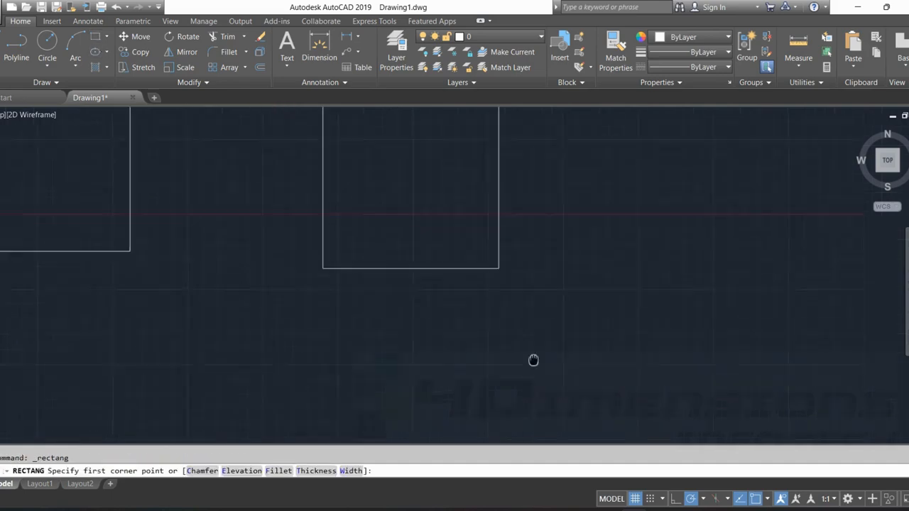
middle_click_drag(533, 359, 434, 379)
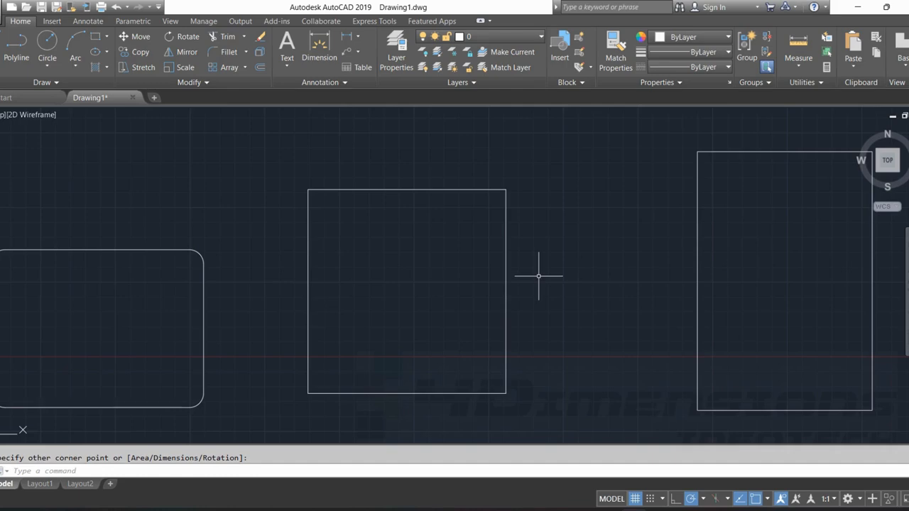
Start Chamfer and set the first chamfer distance to 900 and the second to 1500.
scroll(538, 276, "down", 3)
scroll(379, 319, "up", 2)
middle_click_drag(416, 263, 561, 248)
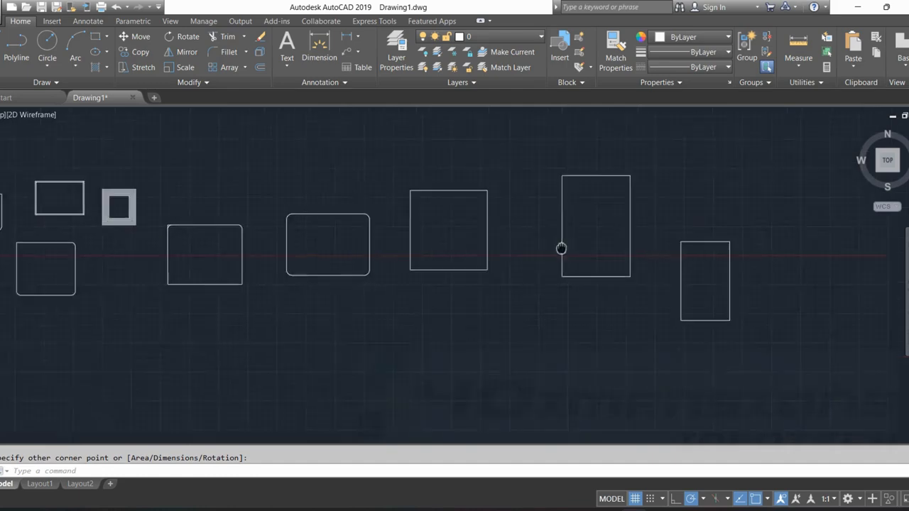
scroll(560, 248, "up", 2)
type("cha")
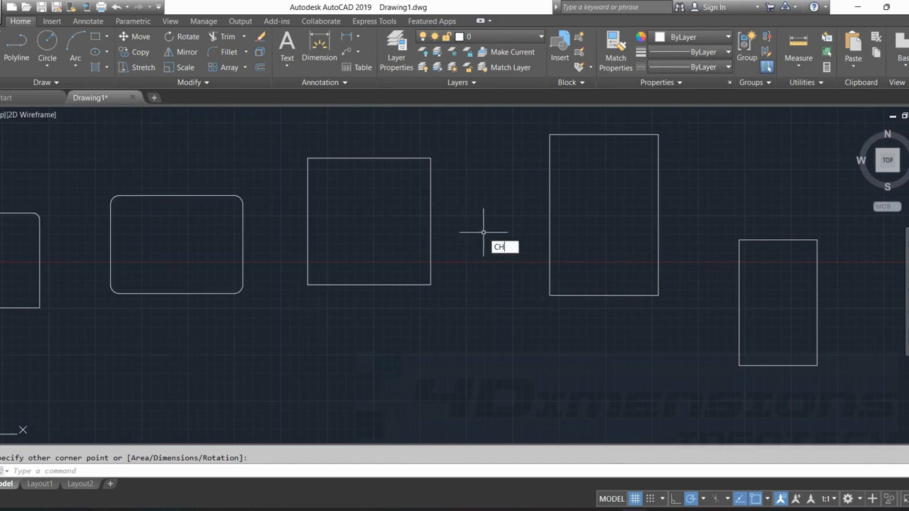
key("Return")
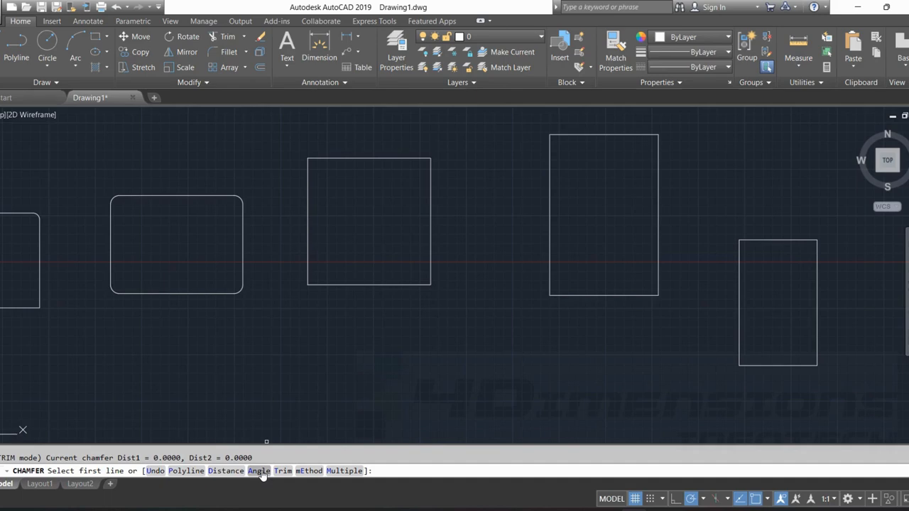
left_click(226, 470)
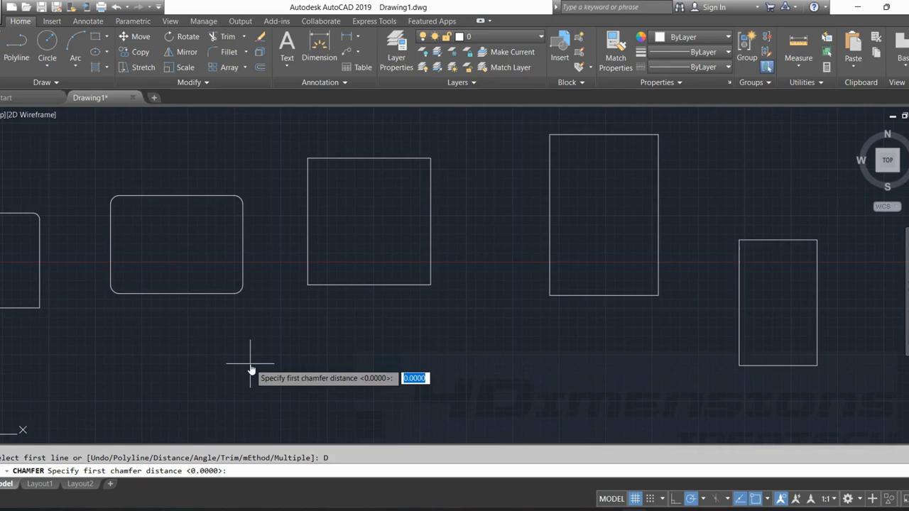
type("900")
key("Return")
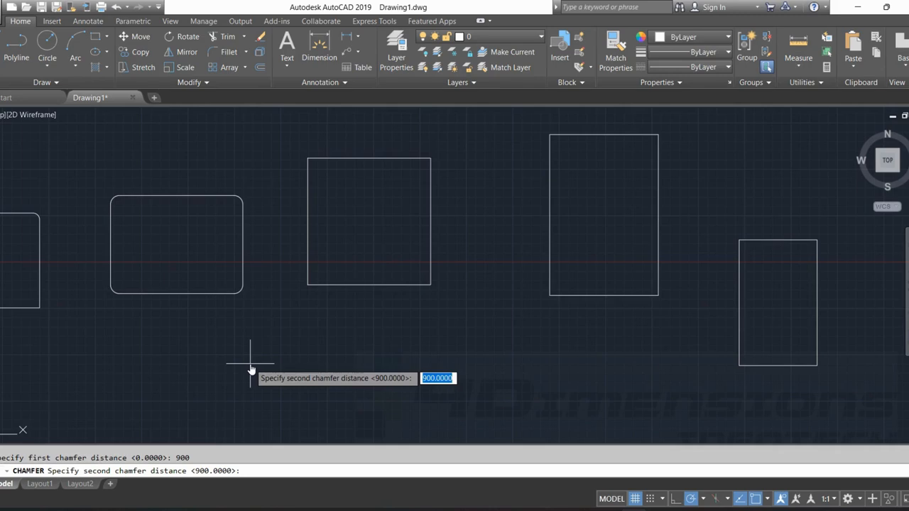
type("1500")
key("Return")
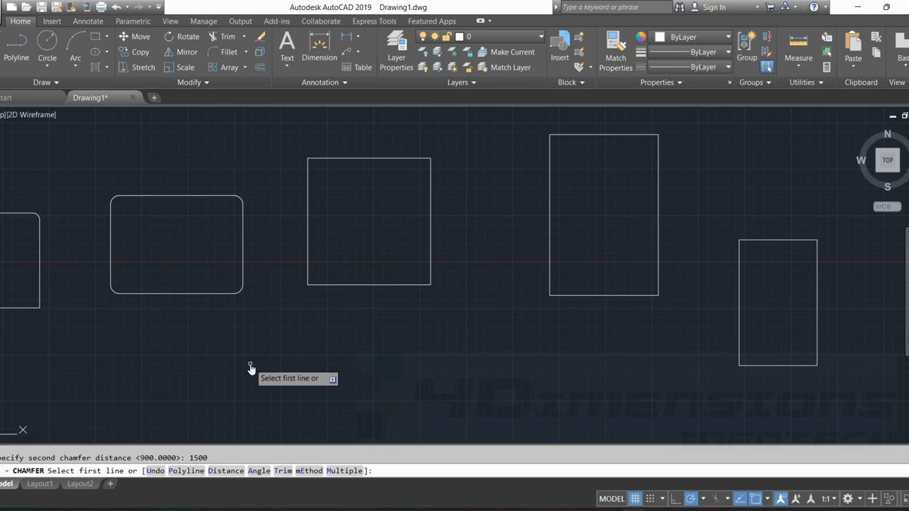
Chamfer the tall rectangle's top-left corner, picking the left edge as first line and the top edge as second.
scroll(483, 371, "up", 2)
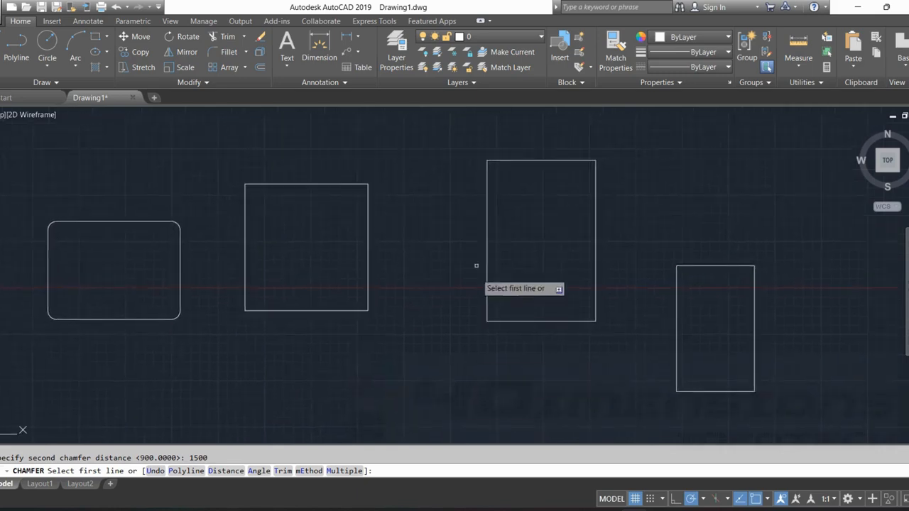
scroll(405, 270, "up", 4)
middle_click_drag(490, 211, 471, 250)
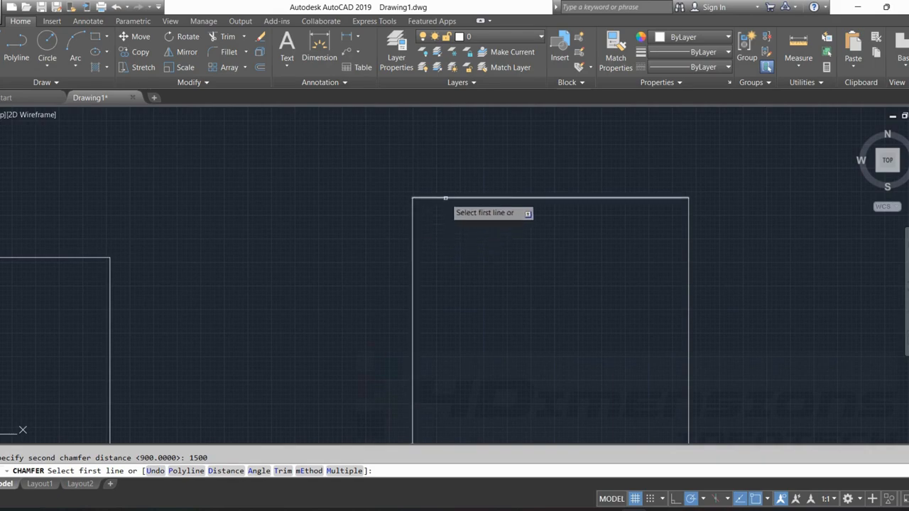
left_click(413, 235)
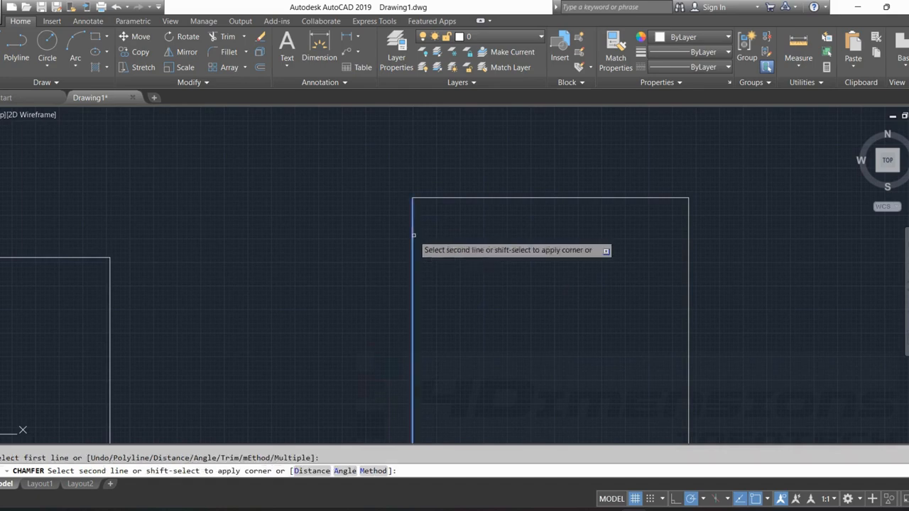
left_click(457, 197)
scroll(432, 230, "up", 5)
key("Escape")
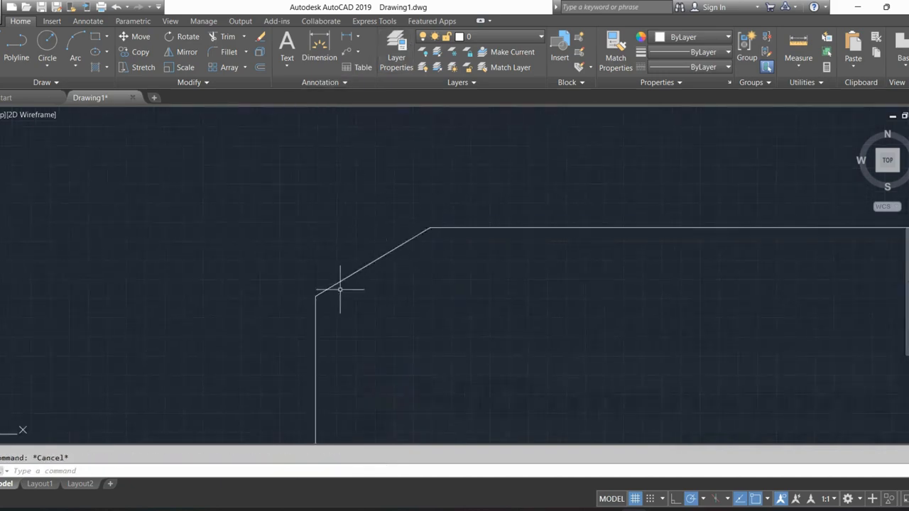
Measure the length of the chamfered edge from its lower endpoint to its upper endpoint.
type("di")
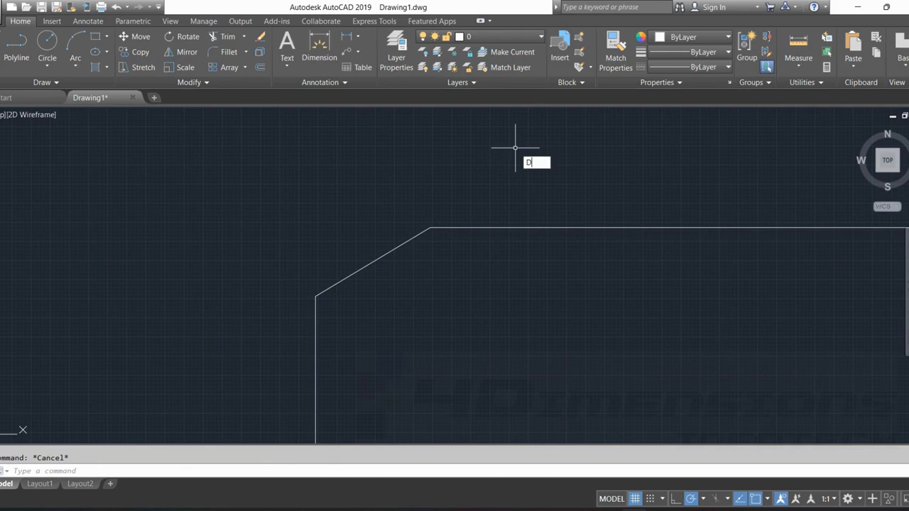
key("Return")
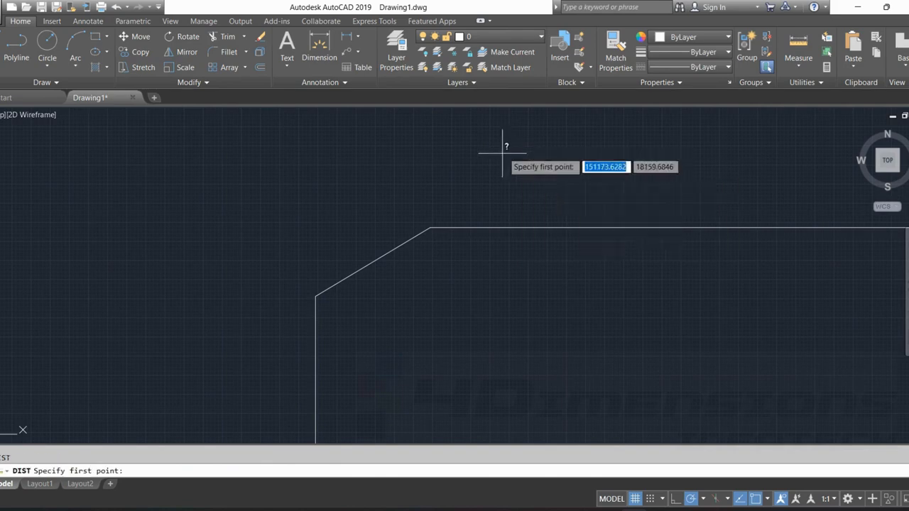
left_click(315, 296)
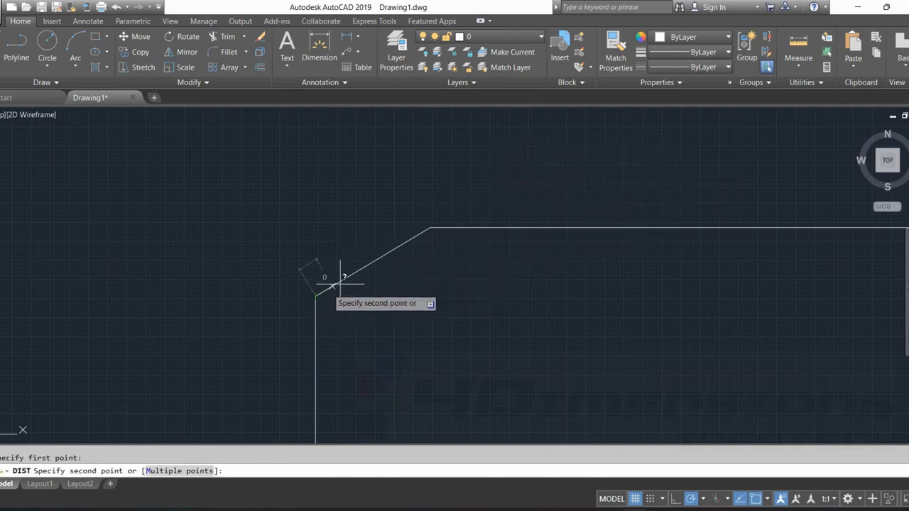
left_click(429, 227)
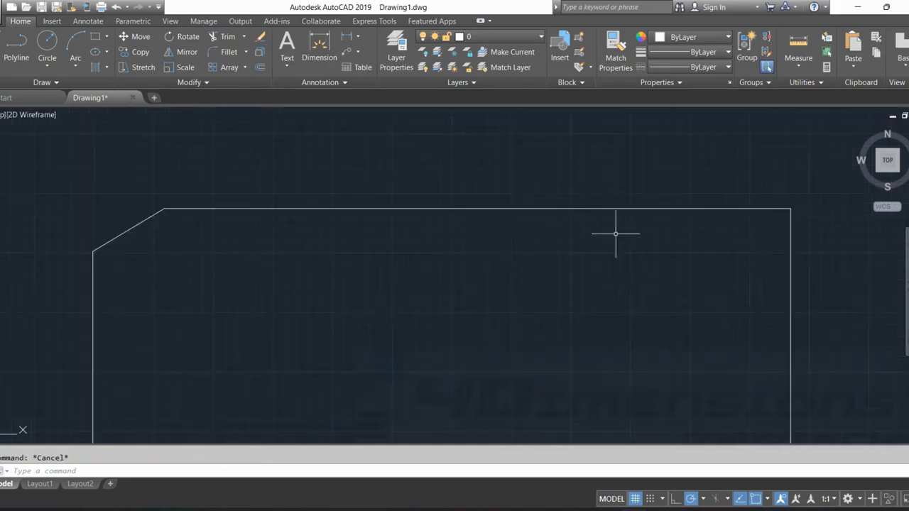
Chamfer the tall rectangle's top-right corner with distances 900 along the top edge, picked first, and 1500 along the right edge.
middle_click_drag(714, 251, 676, 261)
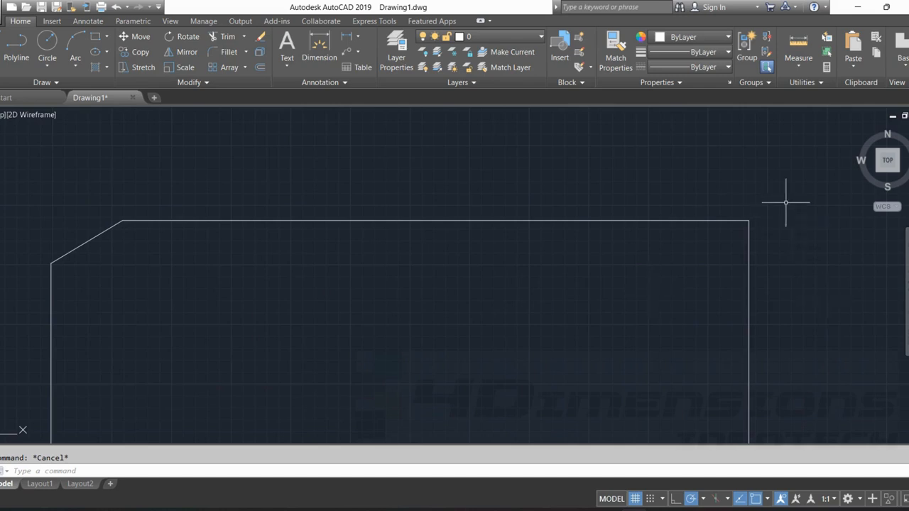
type("cha")
key("Return")
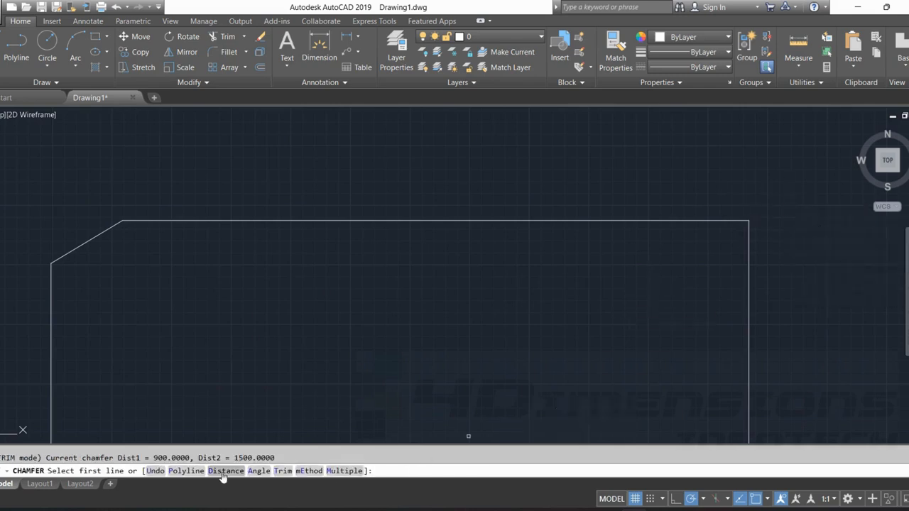
type("d")
key("Return")
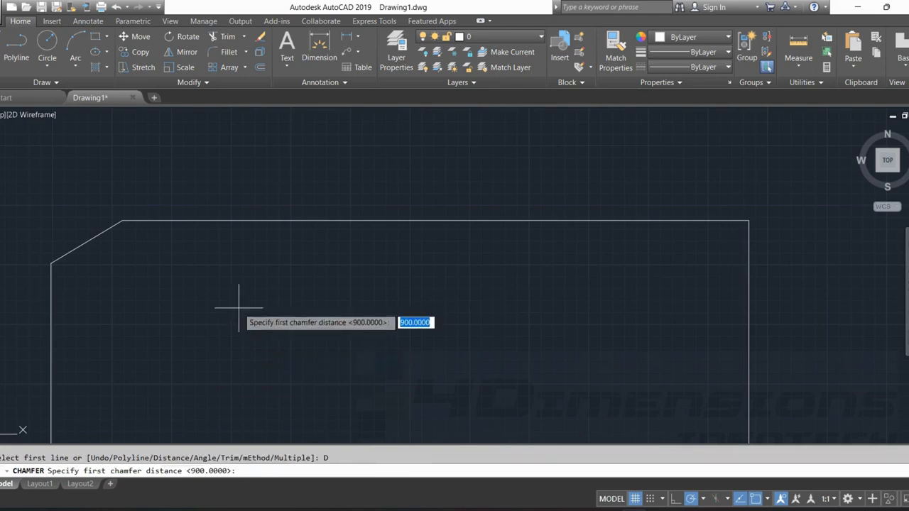
type("1500")
key("Return")
key("Return")
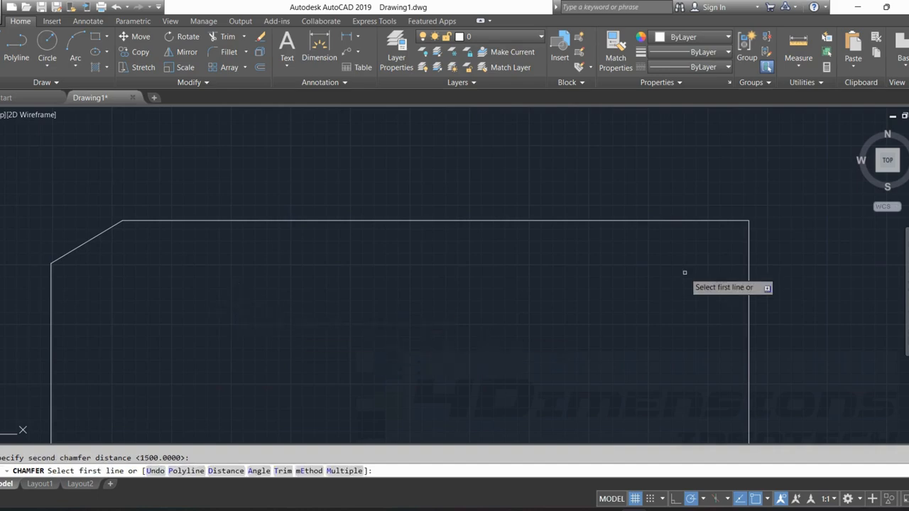
left_click(688, 220)
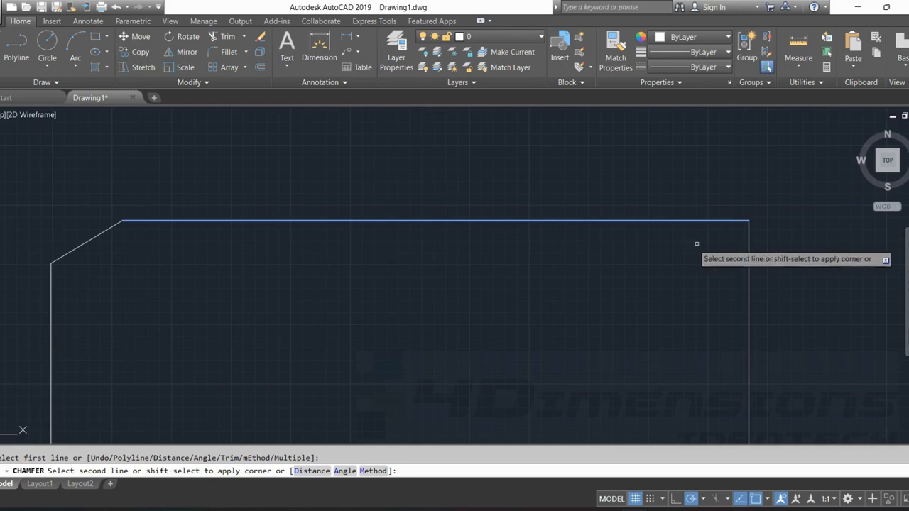
left_click(748, 264)
scroll(597, 283, "down", 2)
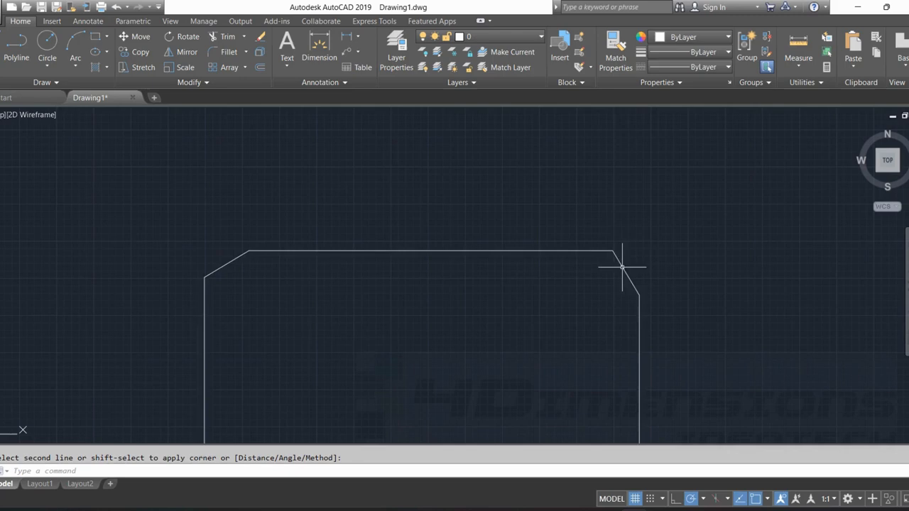
middle_click_drag(539, 223, 519, 179)
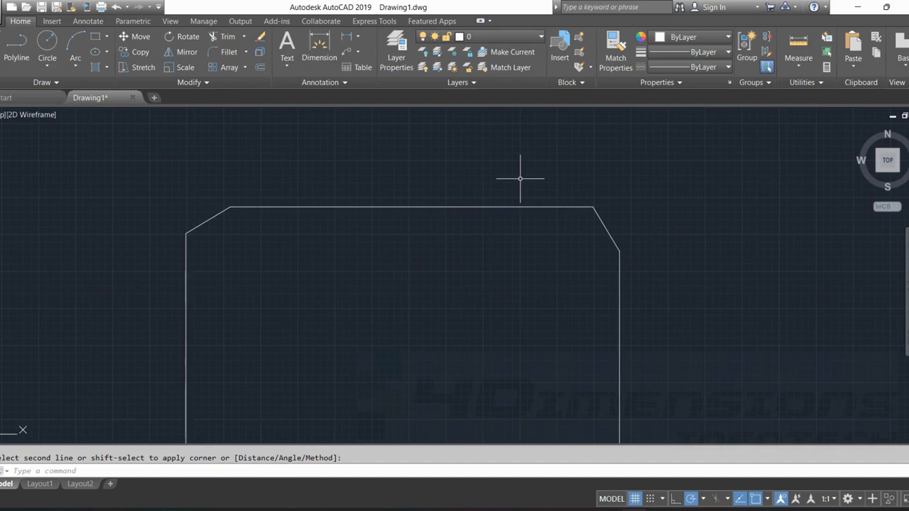
scroll(528, 226, "down", 5)
middle_click_drag(515, 259, 434, 142)
middle_click_drag(470, 263, 478, 210)
key("Escape")
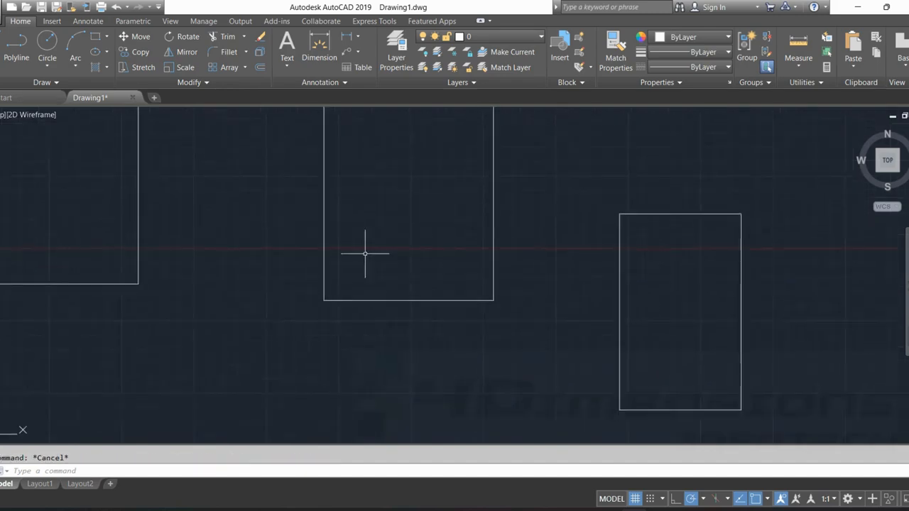
Start Chamfer with the Angle option, setting the chamfer length on the first line to 1600 and the angle to 25.
right_click(234, 208)
left_click(284, 218)
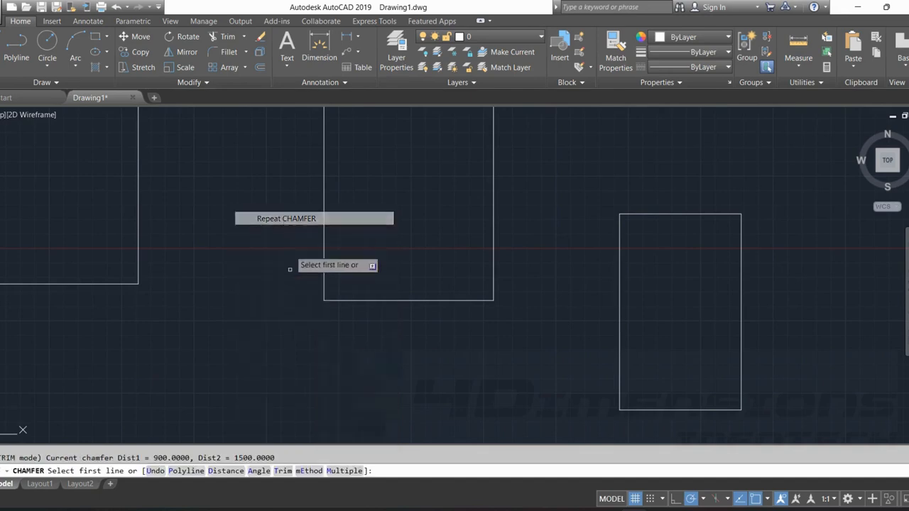
left_click(259, 470)
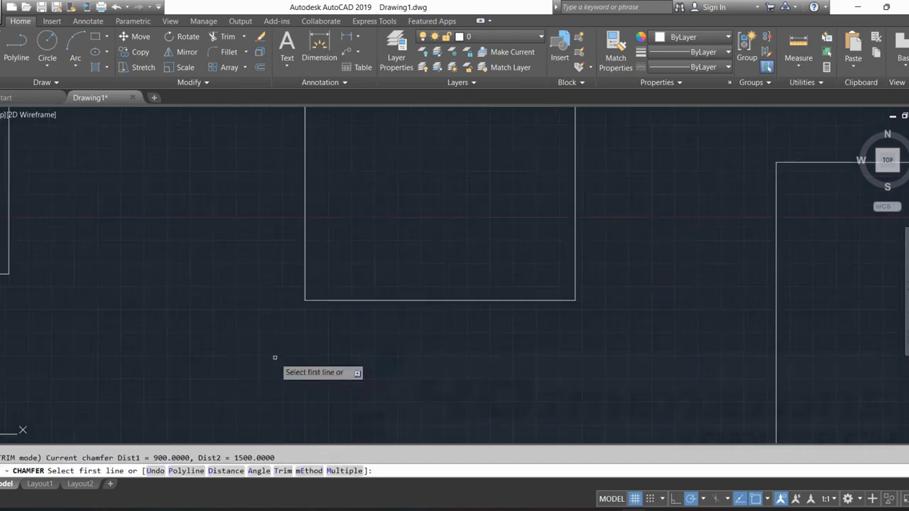
left_click(258, 470)
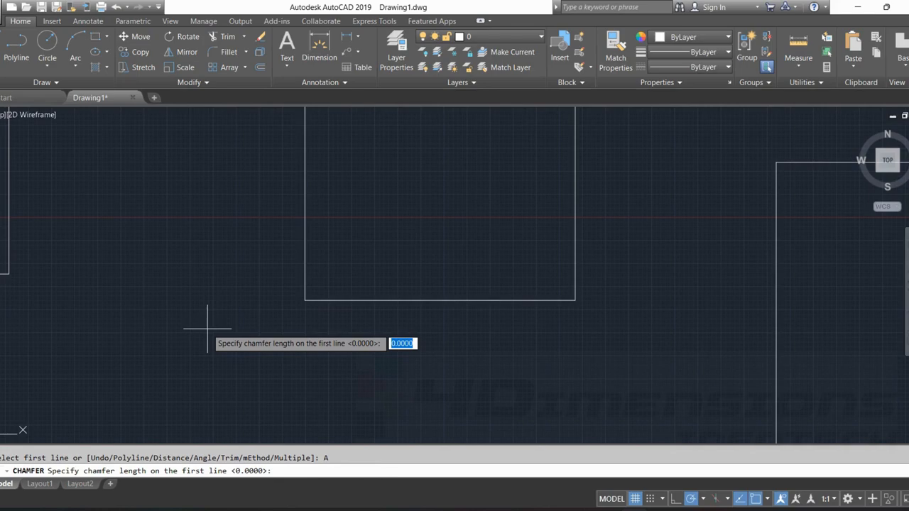
type("1600")
key("Return")
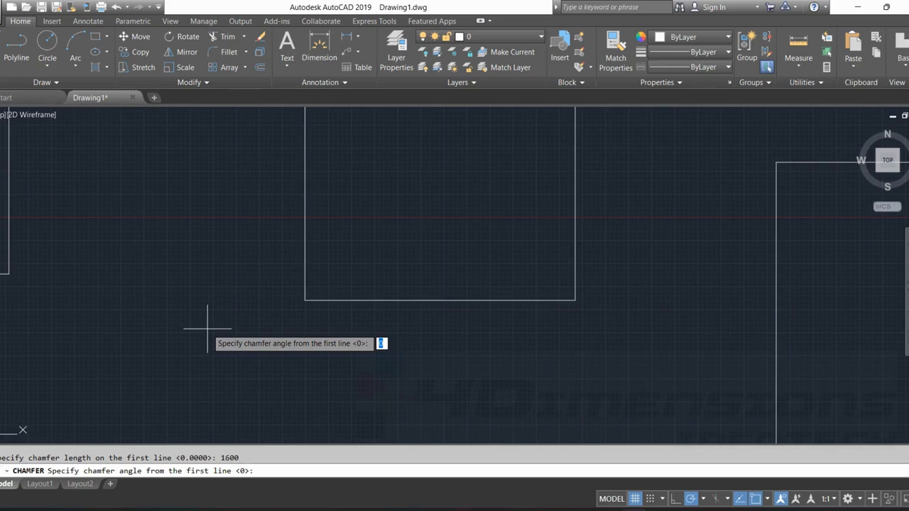
type("25")
key("Return")
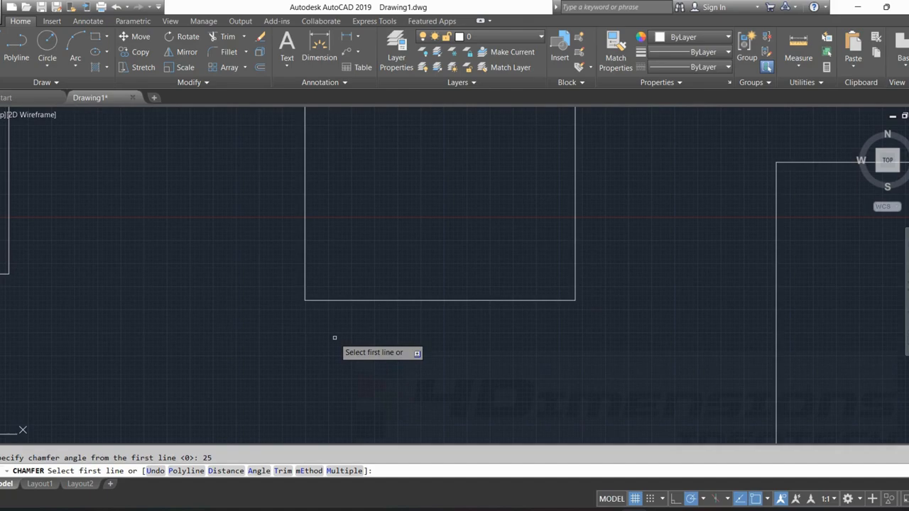
Chamfer the tall rectangle's bottom-left corner, picking the bottom edge as first line and the left edge as second.
left_click(347, 300)
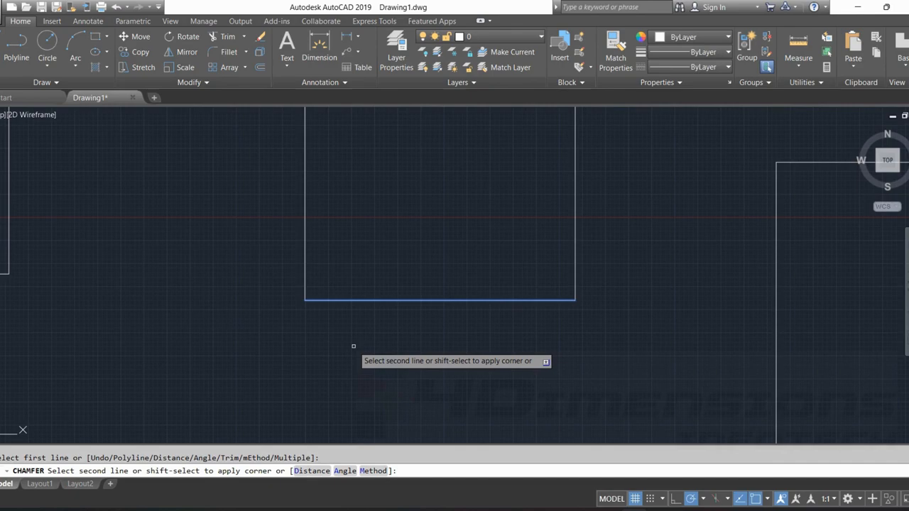
left_click(305, 249)
scroll(361, 338, "up", 4)
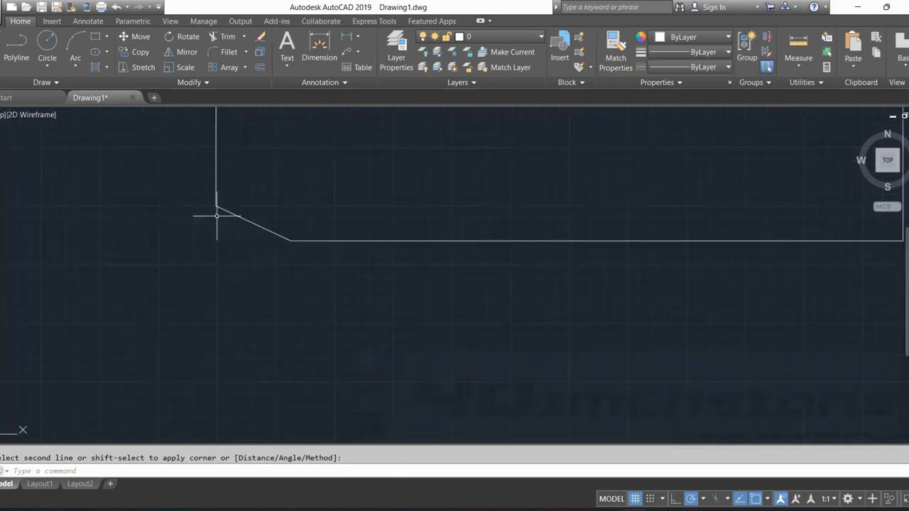
key("Escape")
Measure the bottom-left chamfered edge from its lower endpoint on the bottom edge to its upper endpoint.
middle_click_drag(267, 229, 241, 256)
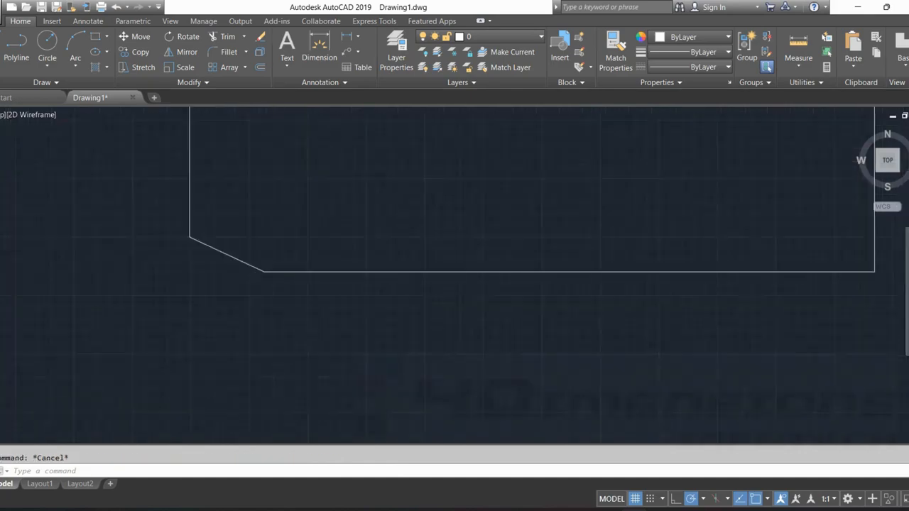
scroll(426, 212, "up", 2)
type("di")
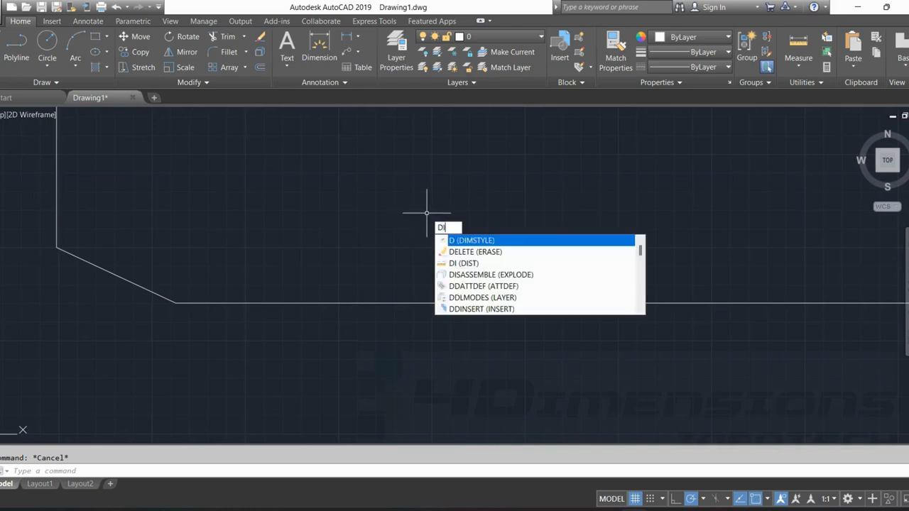
key("Return")
left_click(176, 303)
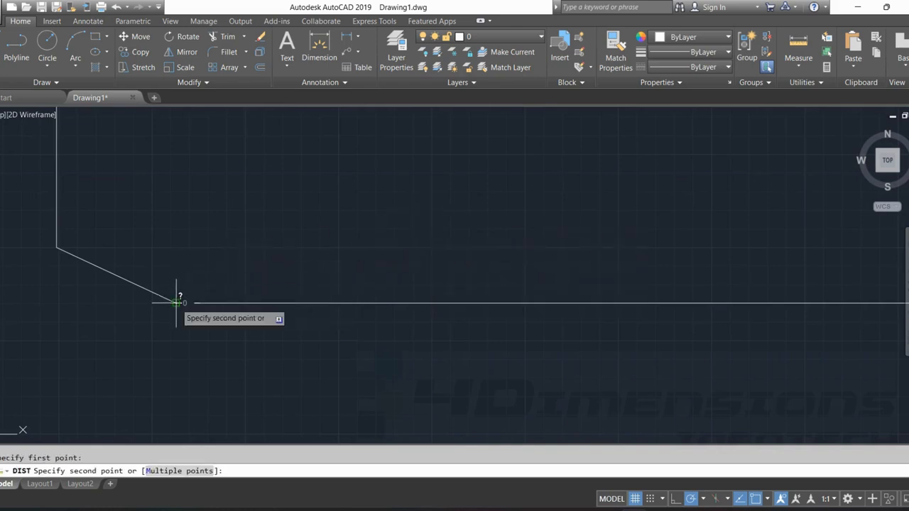
left_click(56, 248)
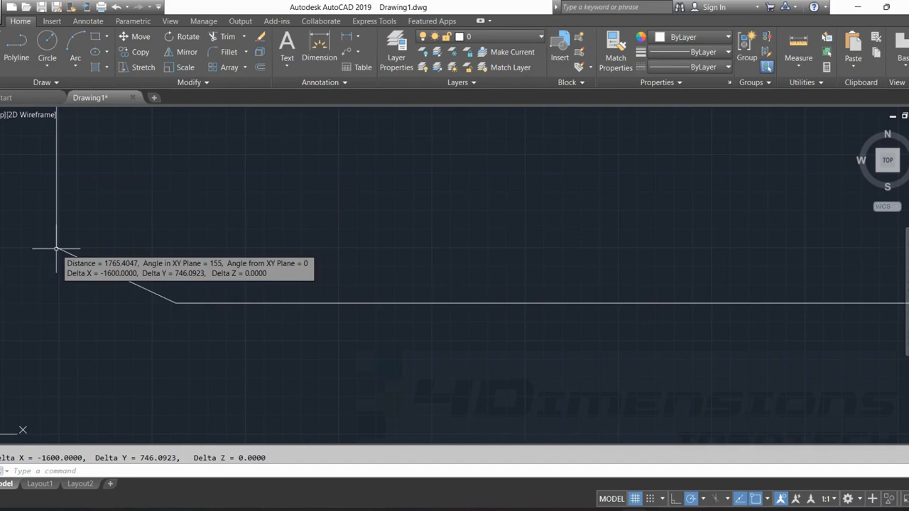
key("Escape")
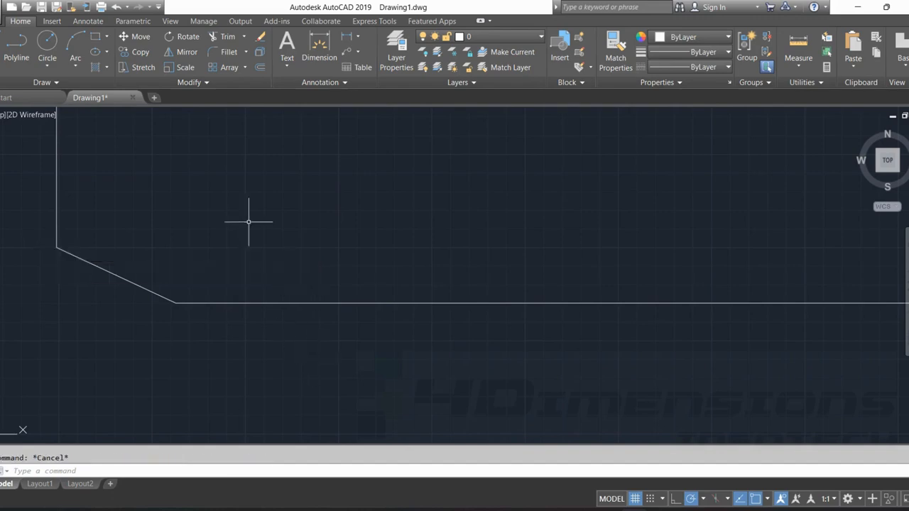
Measure the bottom-left chamfered edge in the opposite direction, from its upper endpoint to its lower endpoint.
type("di")
key("Return")
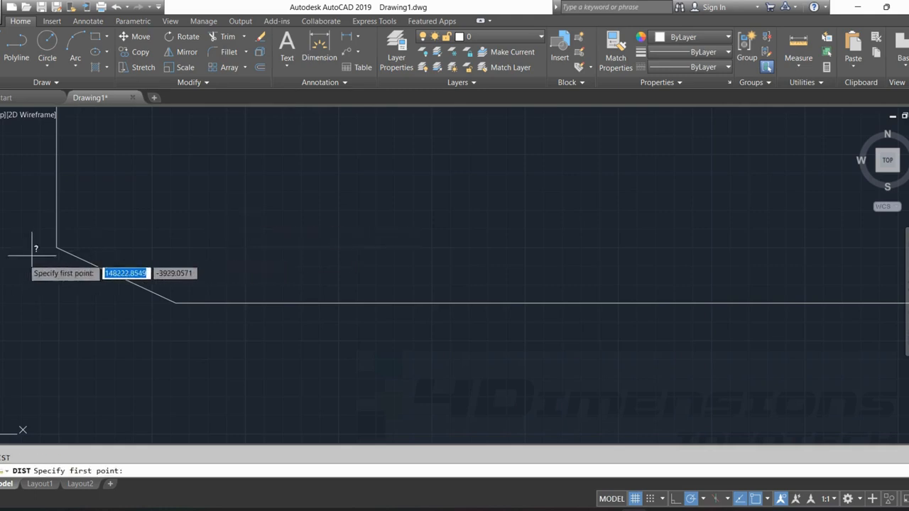
left_click(56, 248)
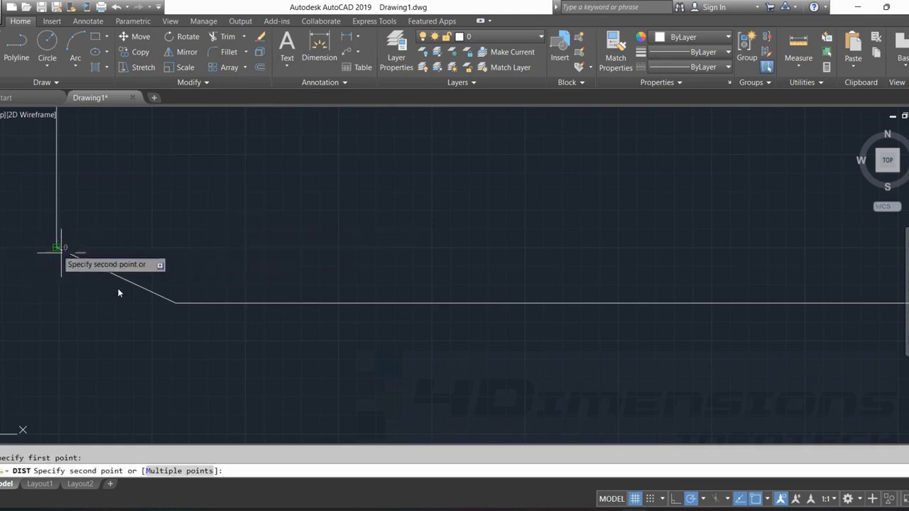
left_click(173, 302)
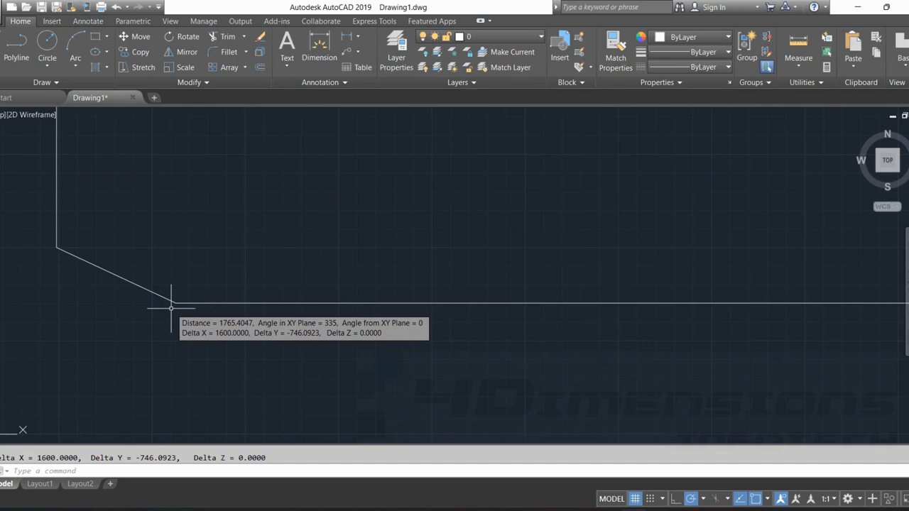
key("Escape")
Start Chamfer for the tall rectangle's bottom-right corner with the Angle option, accepting length 1600 and angle 25.
scroll(383, 273, "down", 2)
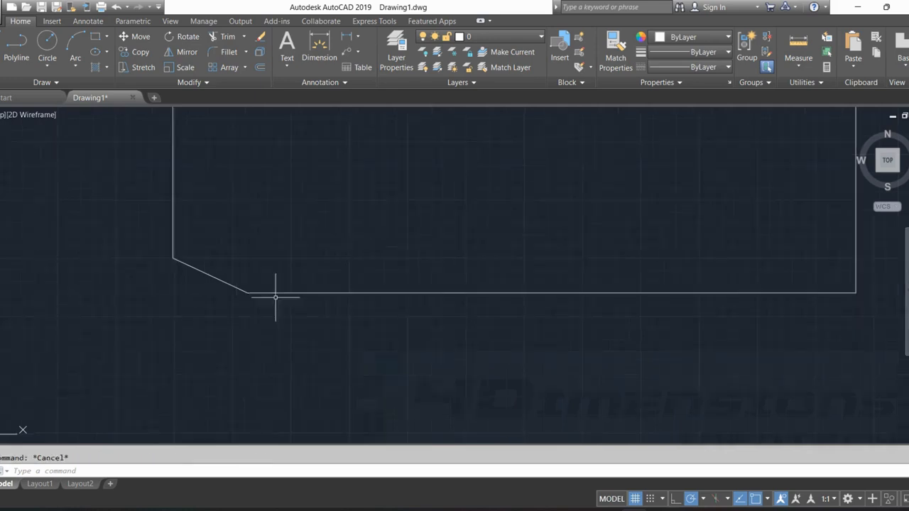
middle_click_drag(377, 291, 131, 294)
scroll(400, 237, "down", 4)
middle_click_drag(445, 246, 375, 260)
scroll(374, 260, "up", 4)
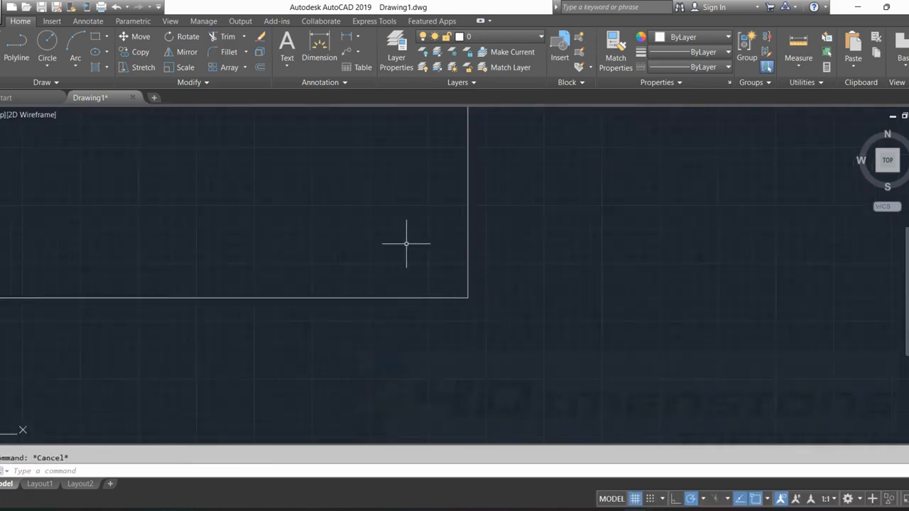
type("CHA")
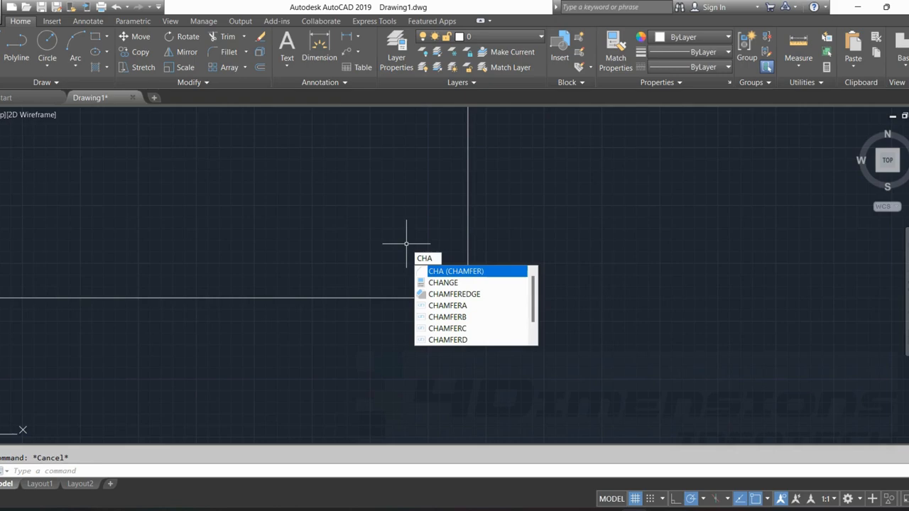
key("Return")
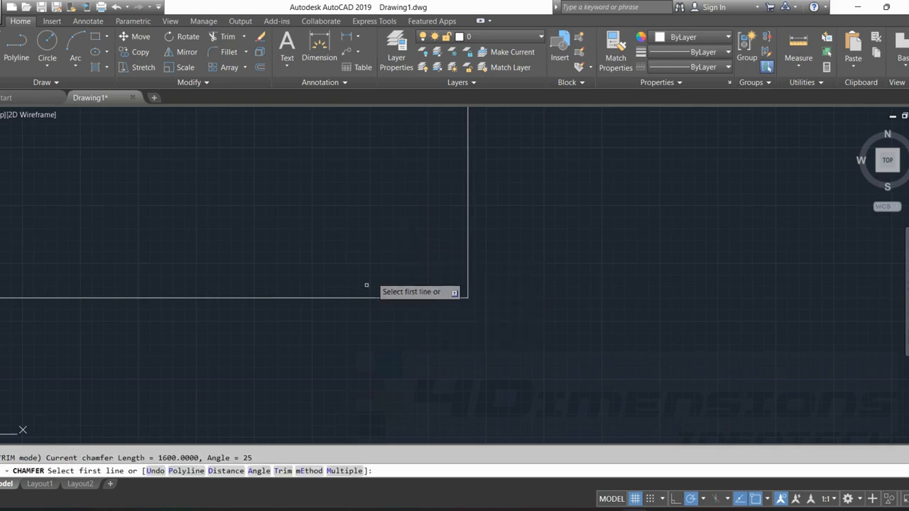
left_click(258, 471)
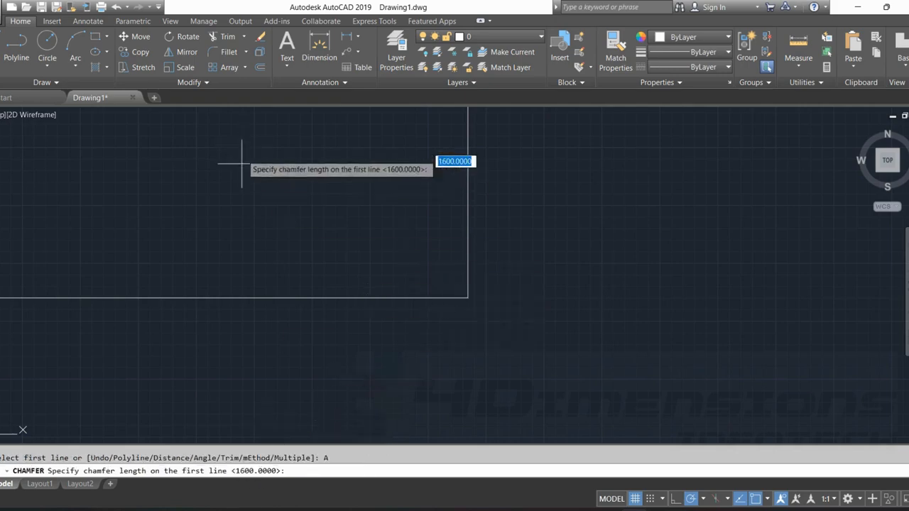
key("Return")
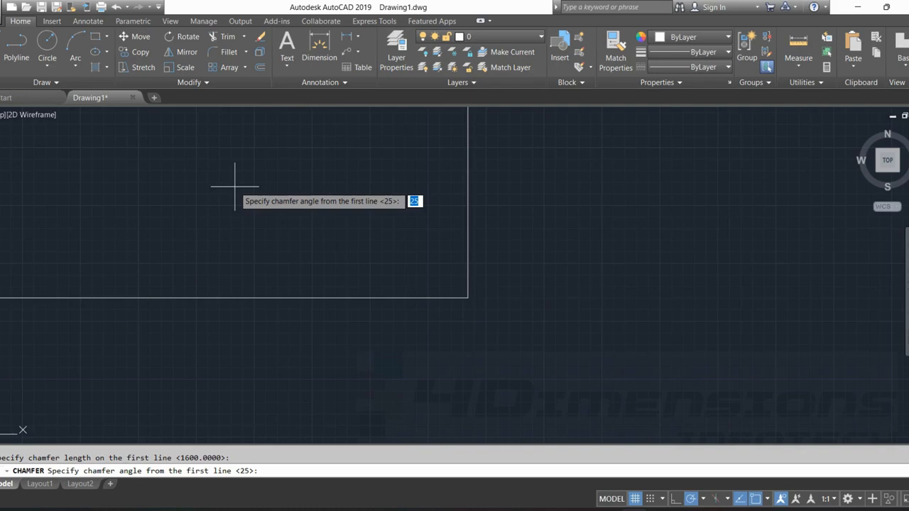
key("Return")
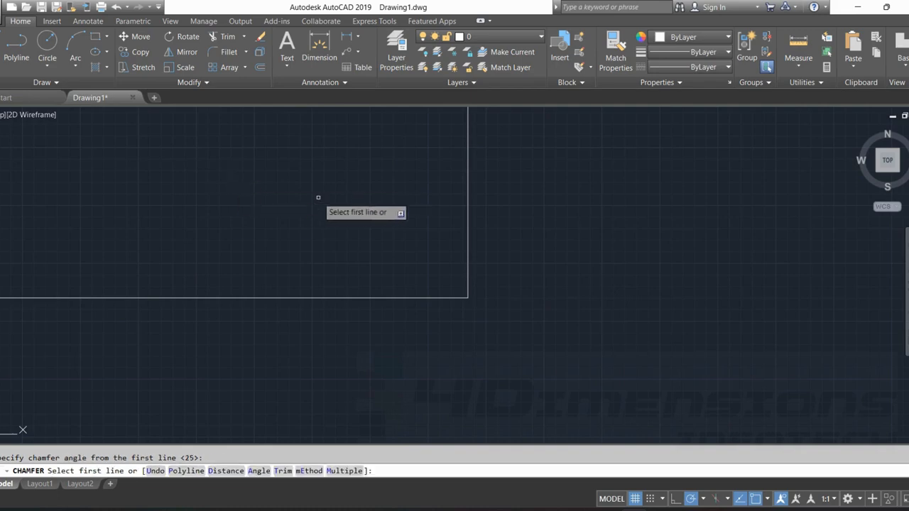
Chamfer the tall rectangle's bottom-right corner, picking the right edge as first line and the bottom edge as second.
left_click(468, 250)
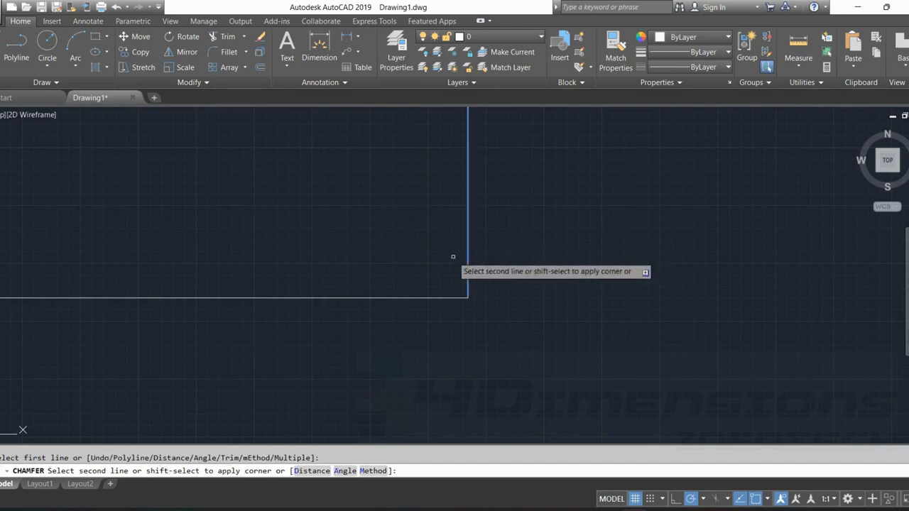
left_click(426, 297)
scroll(496, 282, "down", 6)
scroll(497, 282, "up", 4)
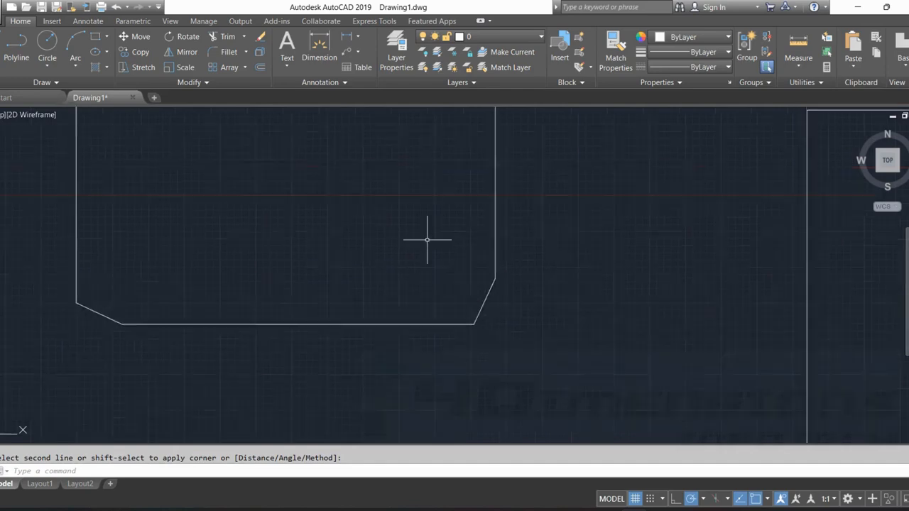
scroll(428, 239, "down", 4)
key("Escape")
Start Chamfer in Multiple mode for the small rectangle with the Angle option, keeping length 1600 and setting the angle to 30.
middle_click_drag(428, 239, 421, 310)
scroll(422, 310, "down", 2)
scroll(442, 249, "up", 2)
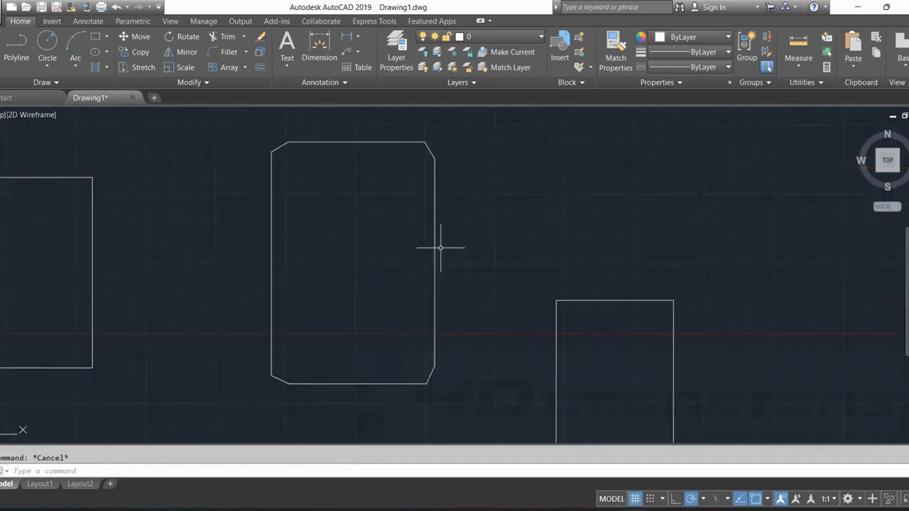
middle_click_drag(440, 248, 360, 211)
scroll(363, 210, "up", 2)
middle_click_drag(531, 260, 318, 168)
middle_click_drag(443, 187, 426, 130)
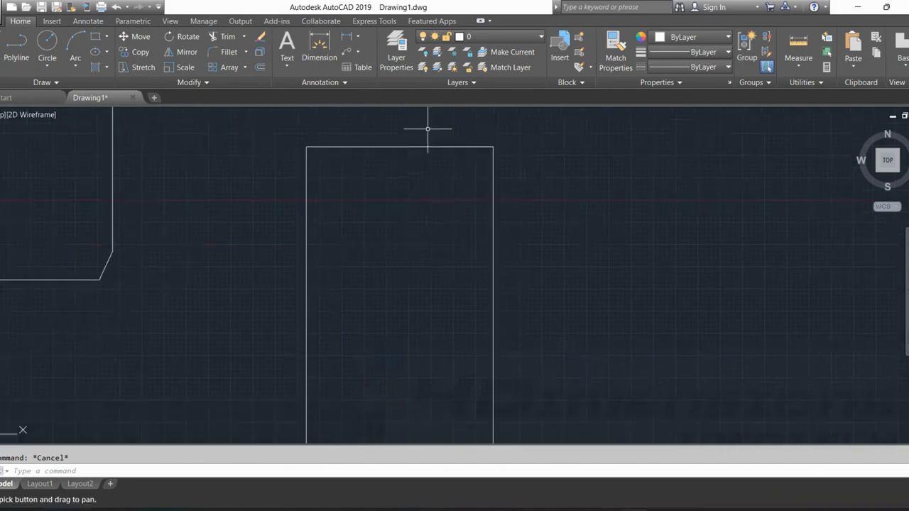
scroll(469, 157, "down", 4)
middle_click_drag(492, 156, 432, 173)
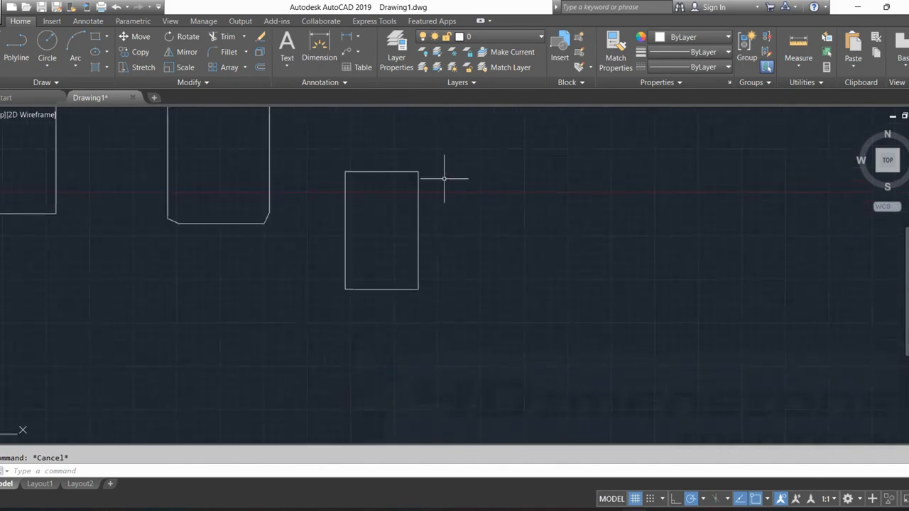
right_click(488, 174)
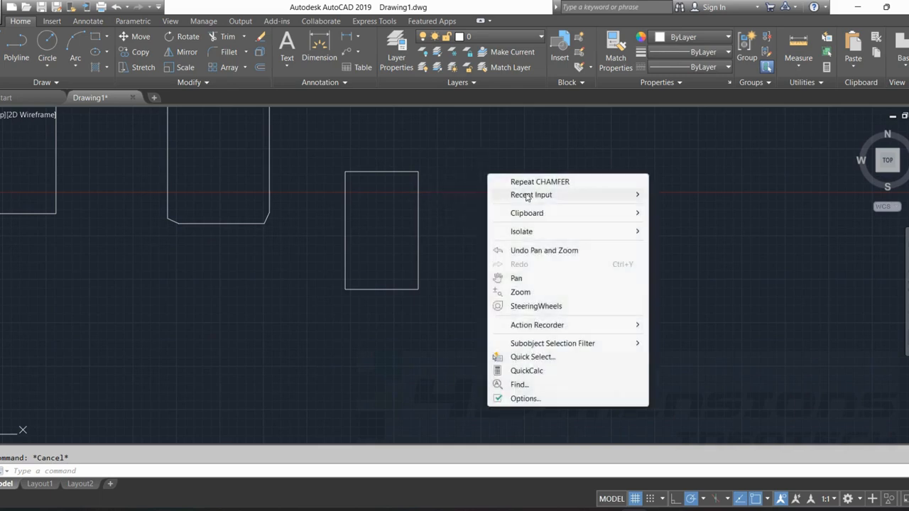
left_click(545, 183)
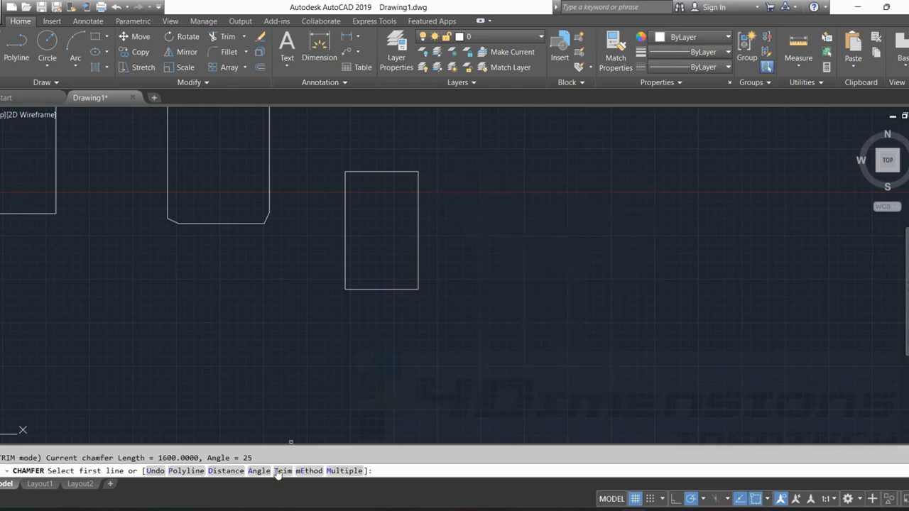
left_click(334, 471)
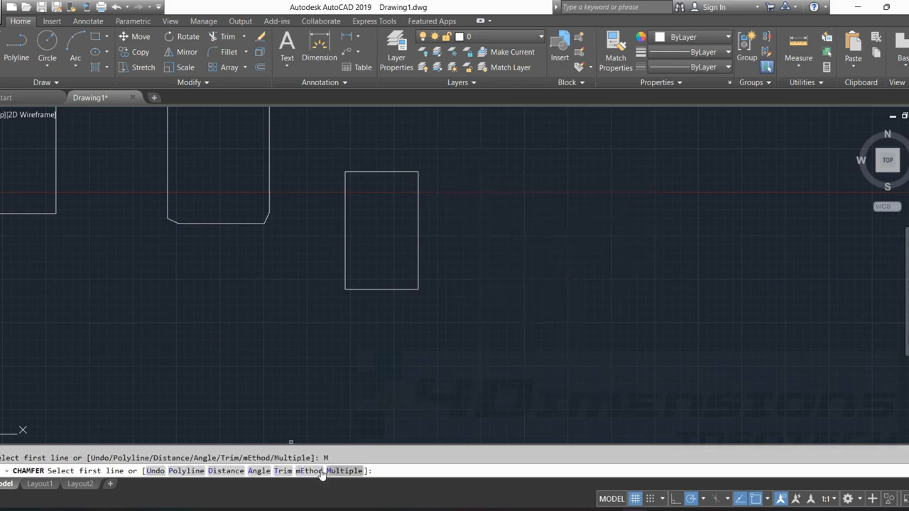
left_click(258, 472)
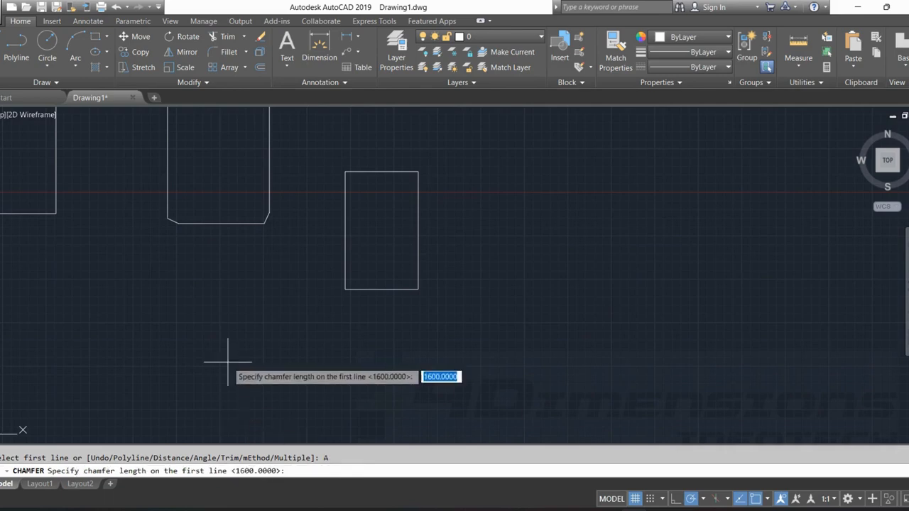
key("Return")
type("30")
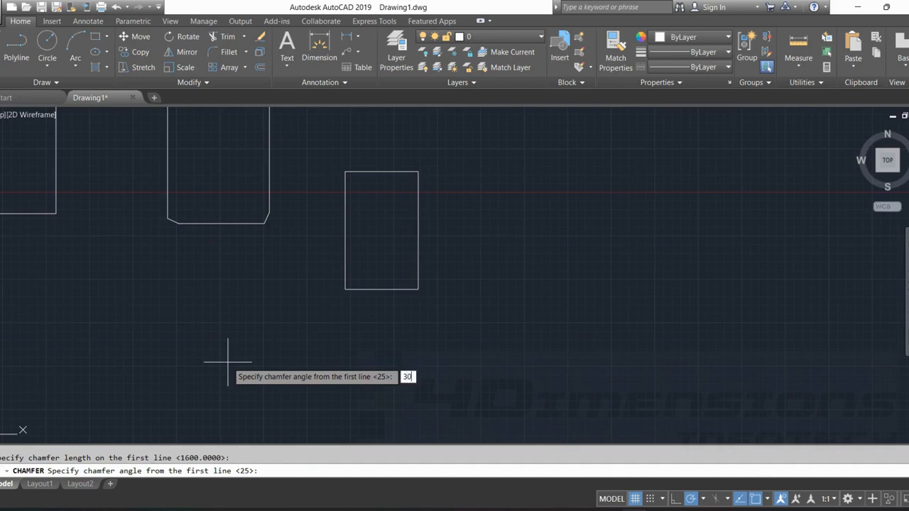
key("Return")
Chamfer the small rectangle's bottom-left corner, picking the bottom edge as first line and the left edge as second.
scroll(364, 301, "up", 2)
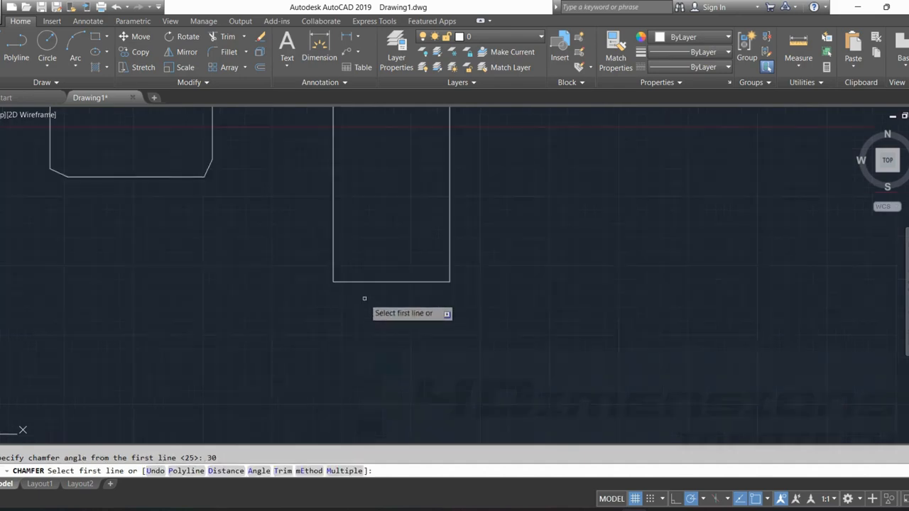
left_click(350, 282)
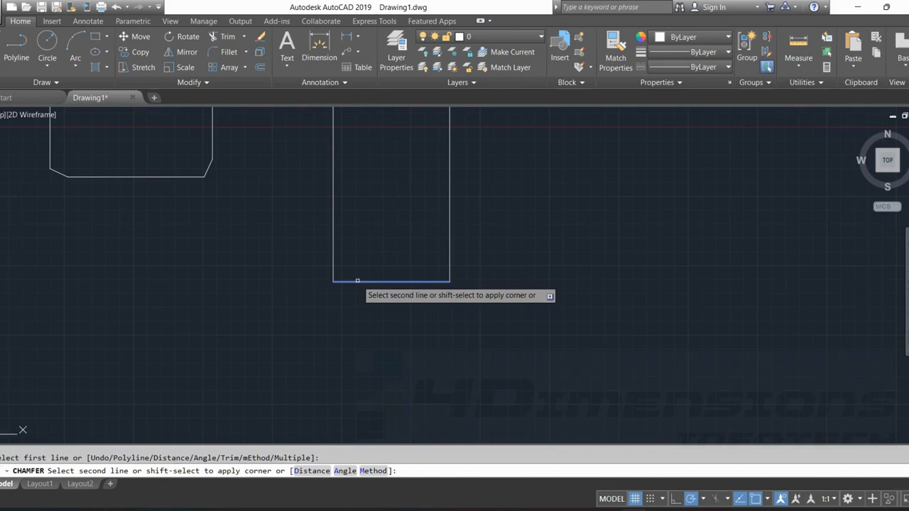
left_click(335, 248)
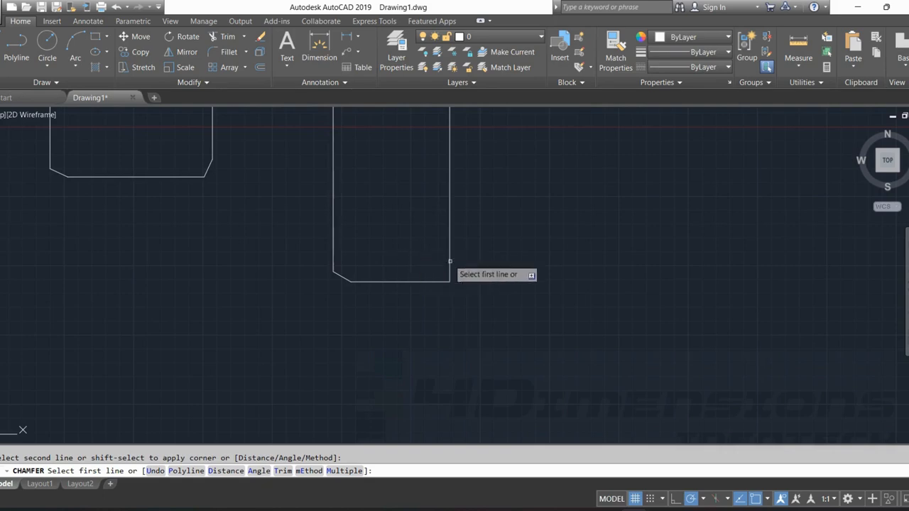
Chamfer the small rectangle's bottom-right corner, picking the bottom edge as first line and the right edge as second.
left_click(426, 281)
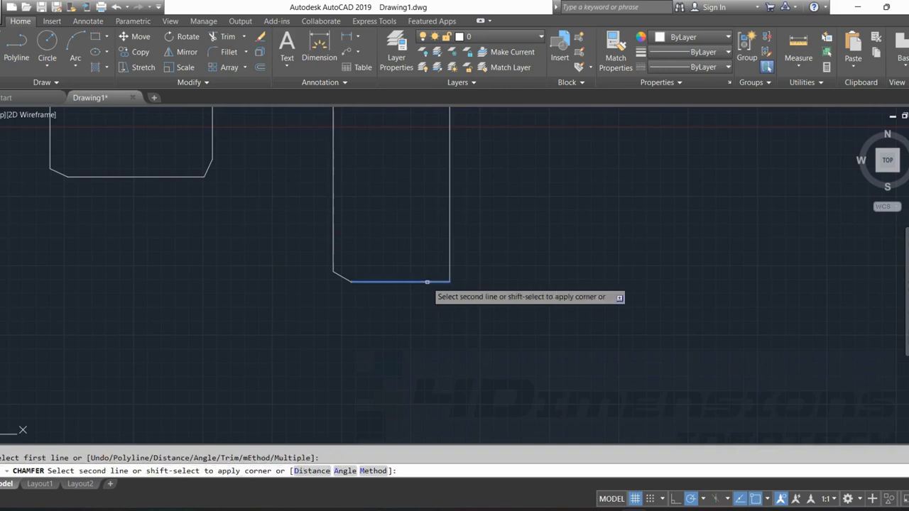
left_click(449, 250)
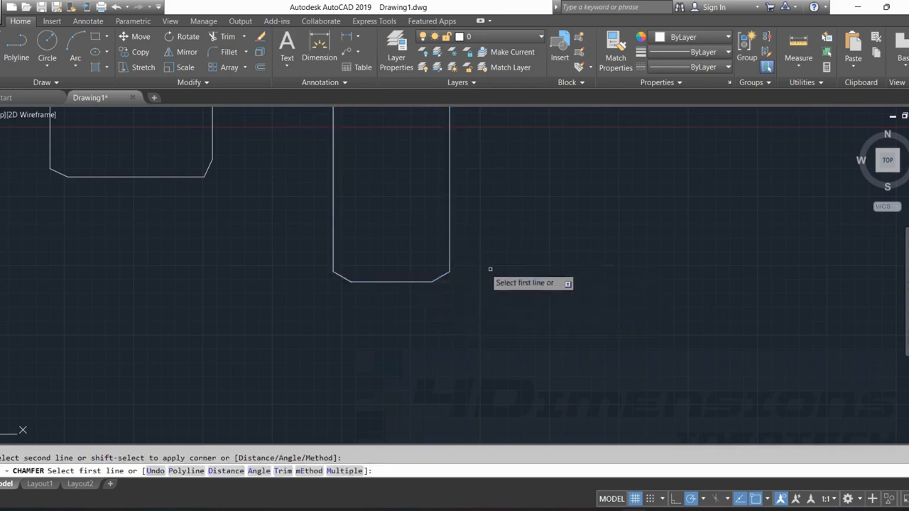
scroll(406, 291, "up", 2)
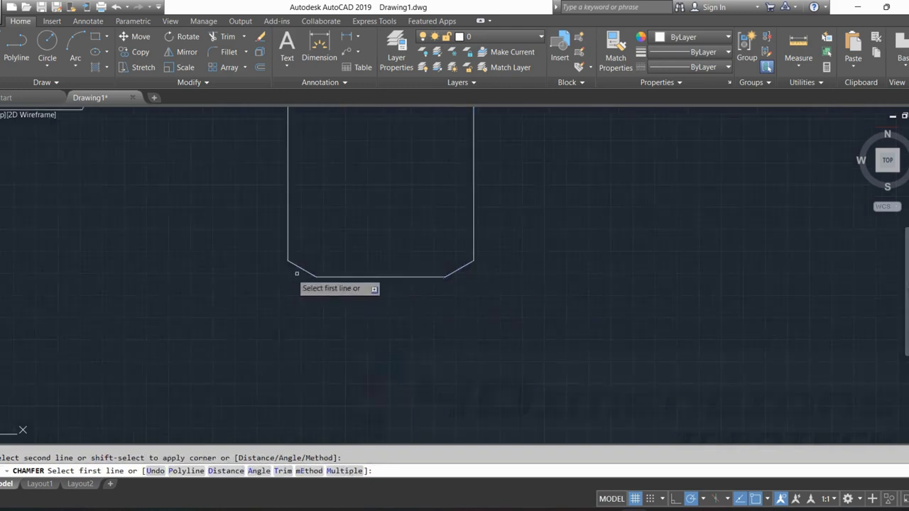
scroll(323, 59, "down", 2)
Restart Chamfer for the small rectangle and set its trim mode to Trim.
right_click(323, 58)
left_click(372, 67)
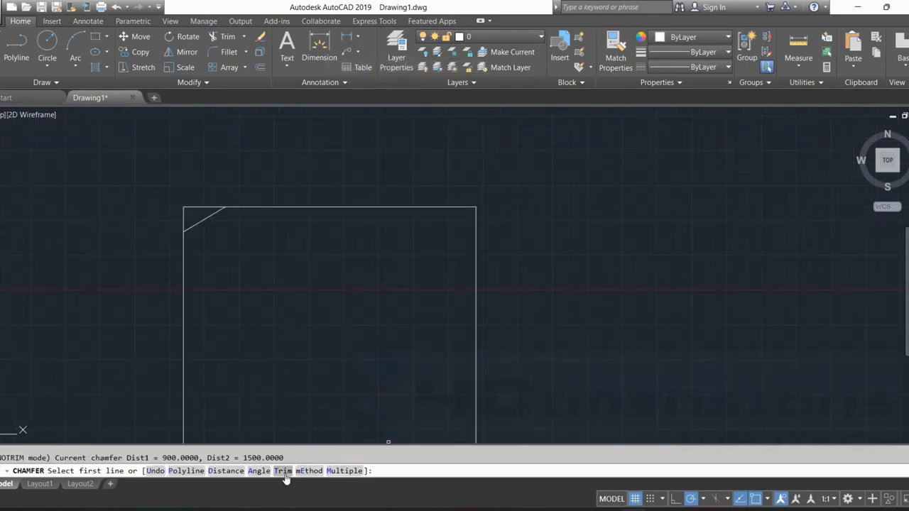
left_click(283, 471)
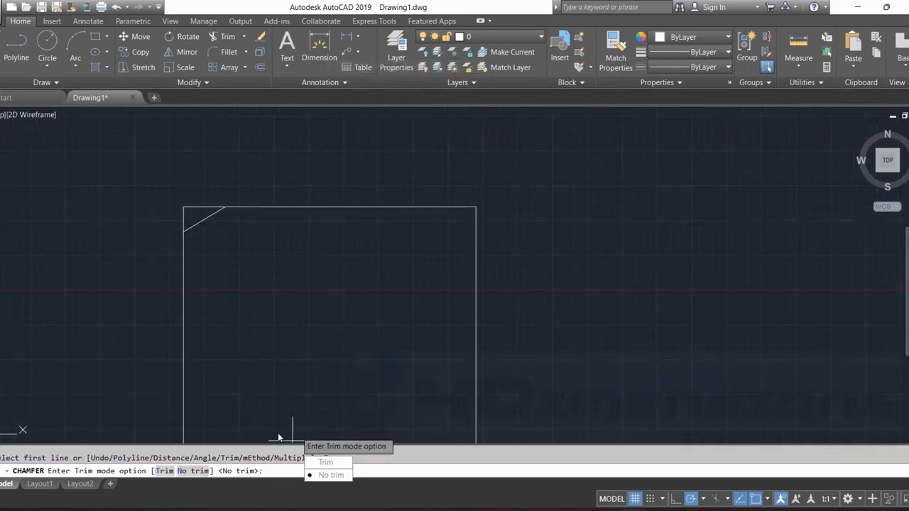
left_click(325, 462)
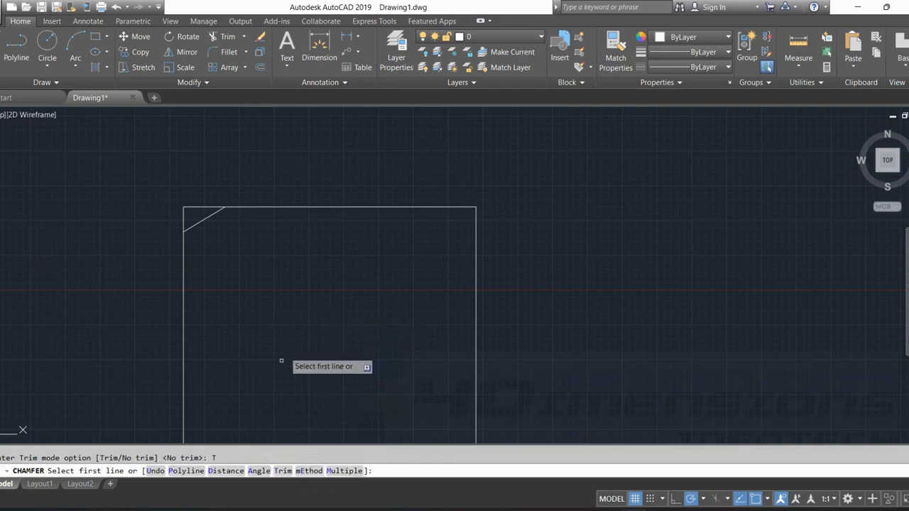
Chamfer the small rectangle's top-right corner with distances 800 and 1500, picking the right edge first and the top edge second.
left_click(226, 471)
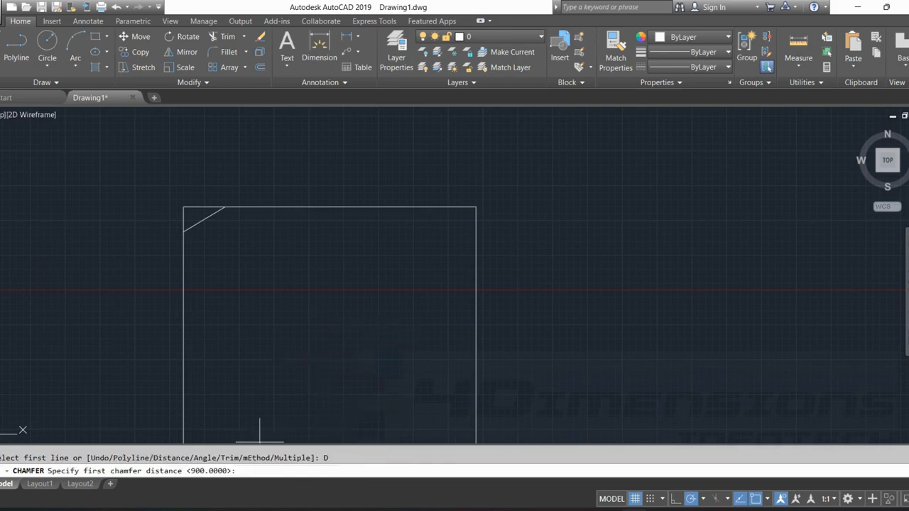
type("800")
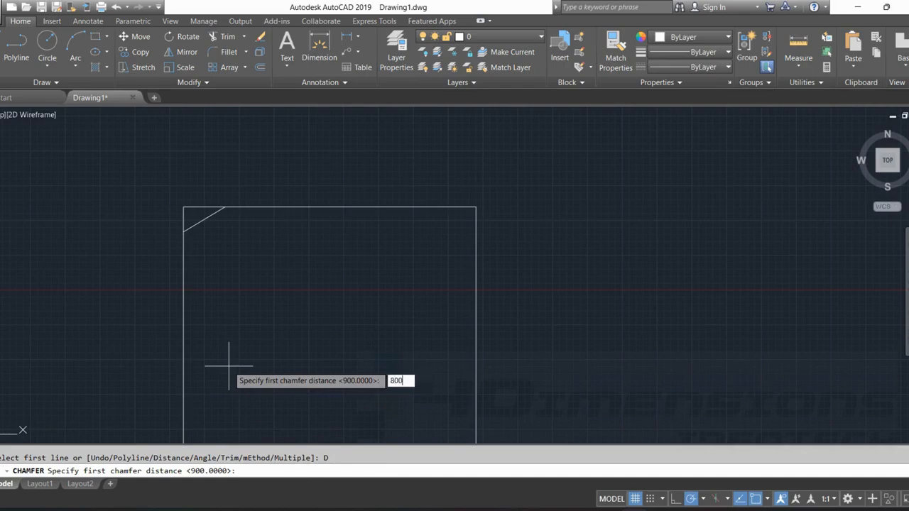
key("Return")
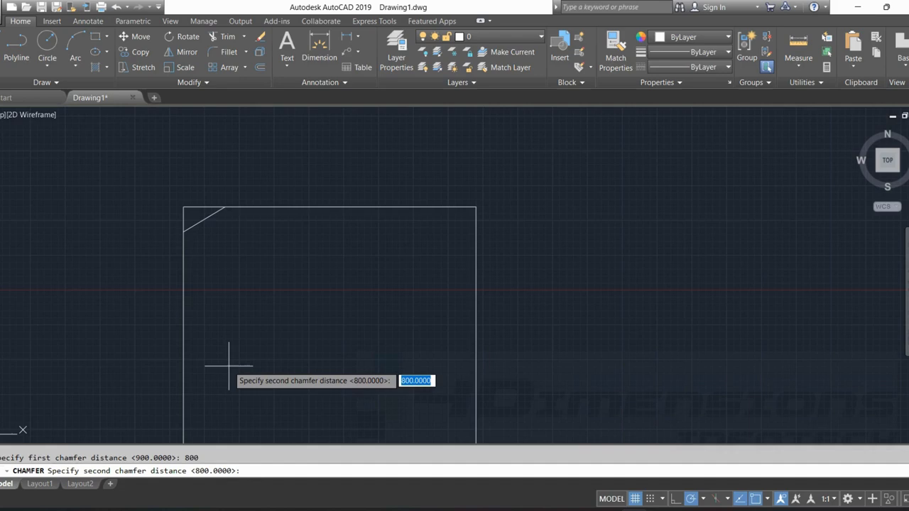
type("1500")
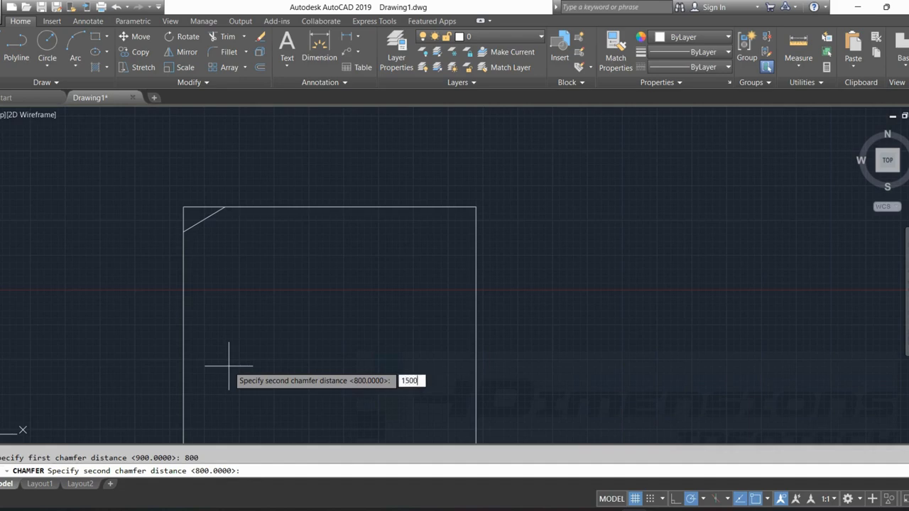
key("Return")
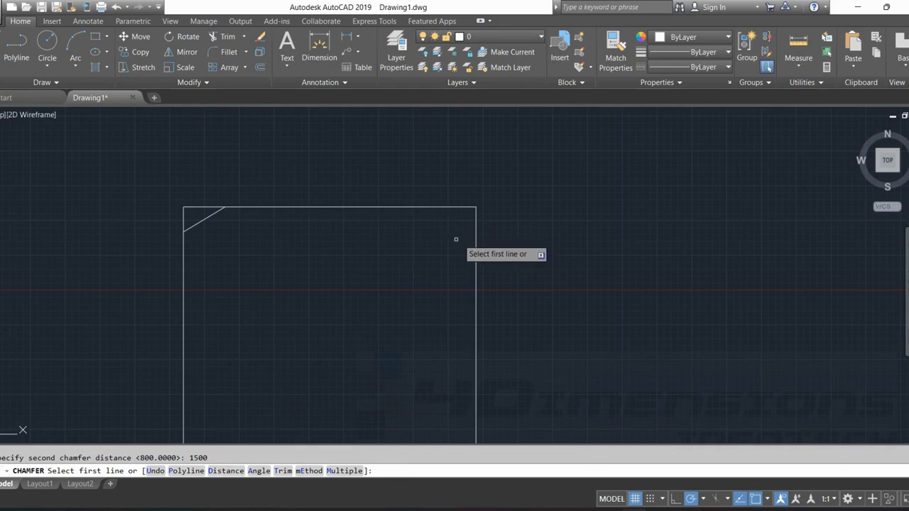
left_click(477, 231)
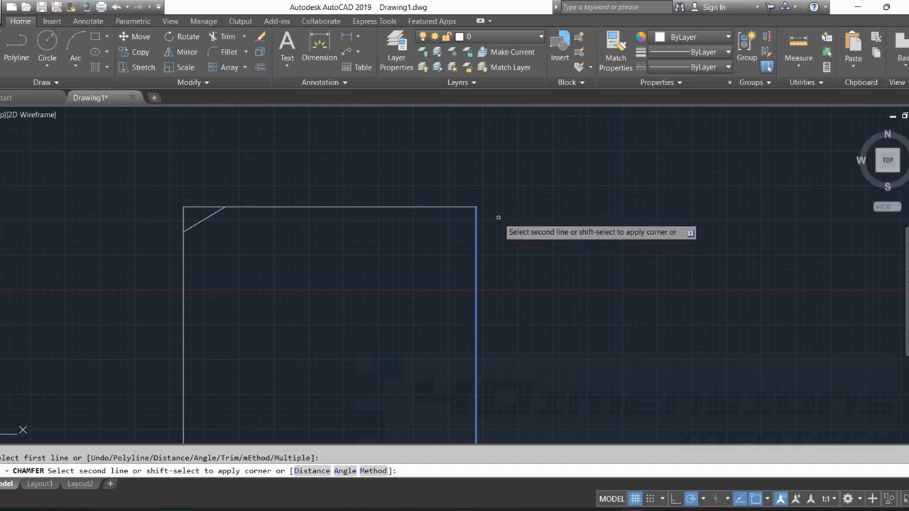
left_click(422, 207)
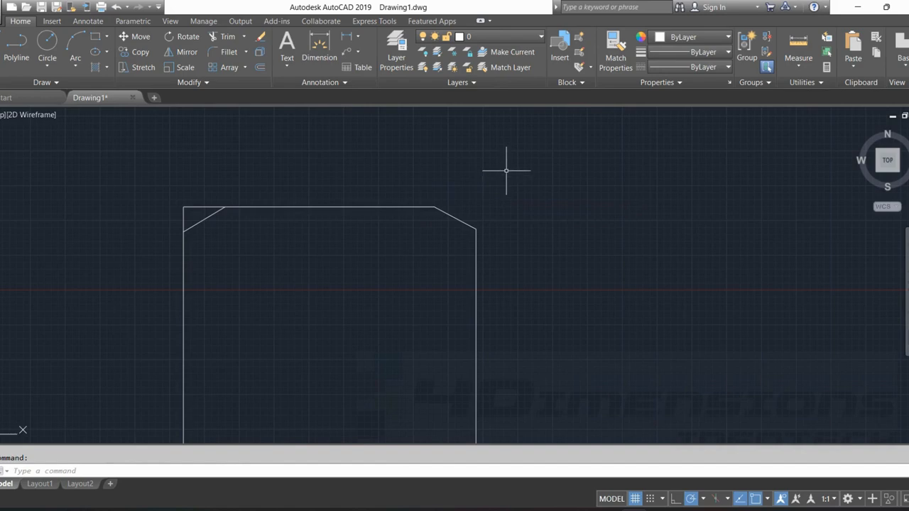
key("Escape")
Chamfer all corners of the separate wide rectangle using the Polyline and Angle options, accepting length 1600 and setting the angle to 45.
scroll(506, 170, "down", 4)
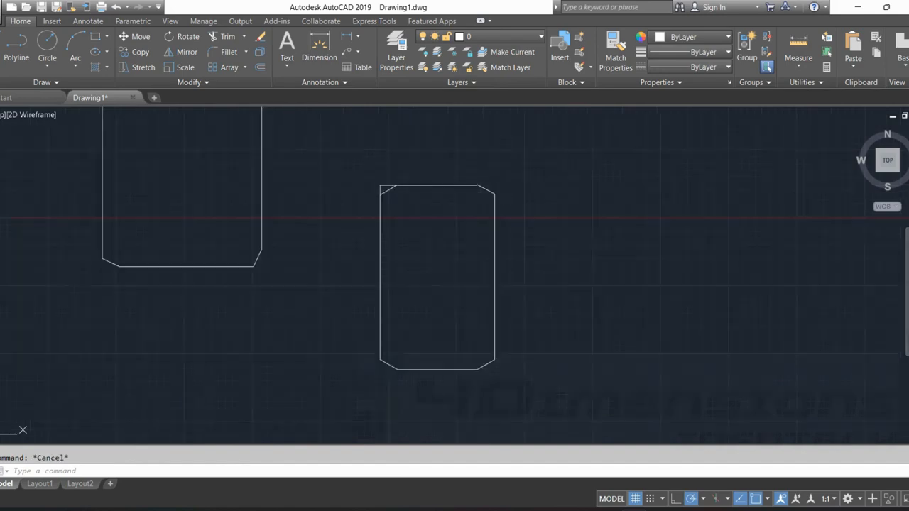
middle_click_drag(506, 170, 575, 212)
scroll(574, 212, "down", 4)
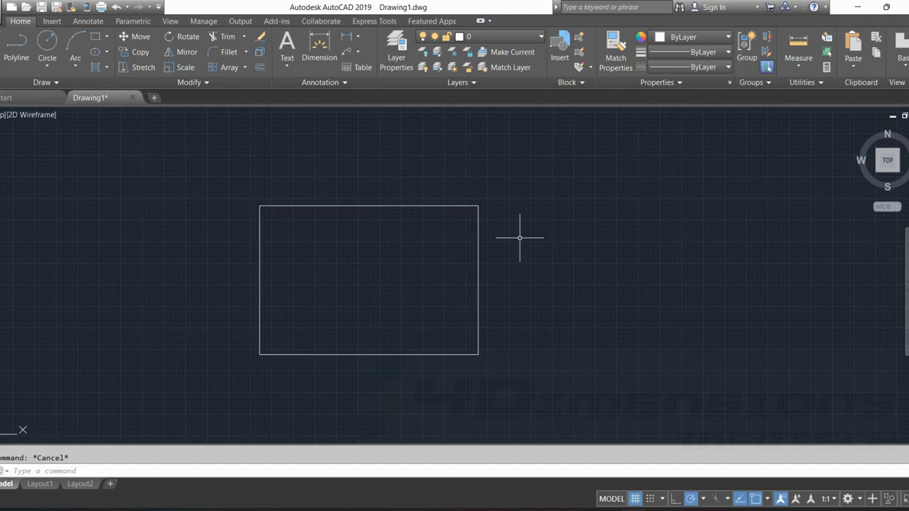
type("cha")
key("Escape")
key("Return")
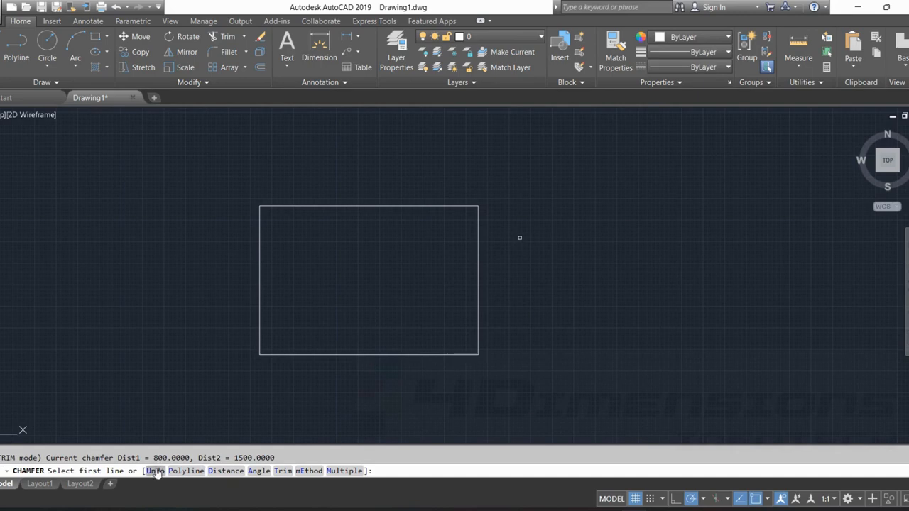
left_click(179, 473)
left_click(202, 472)
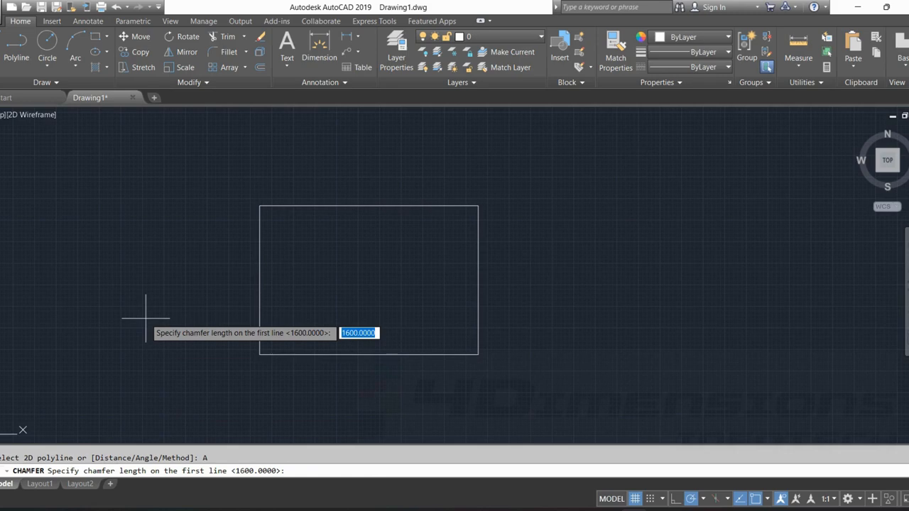
key("Return")
type("45")
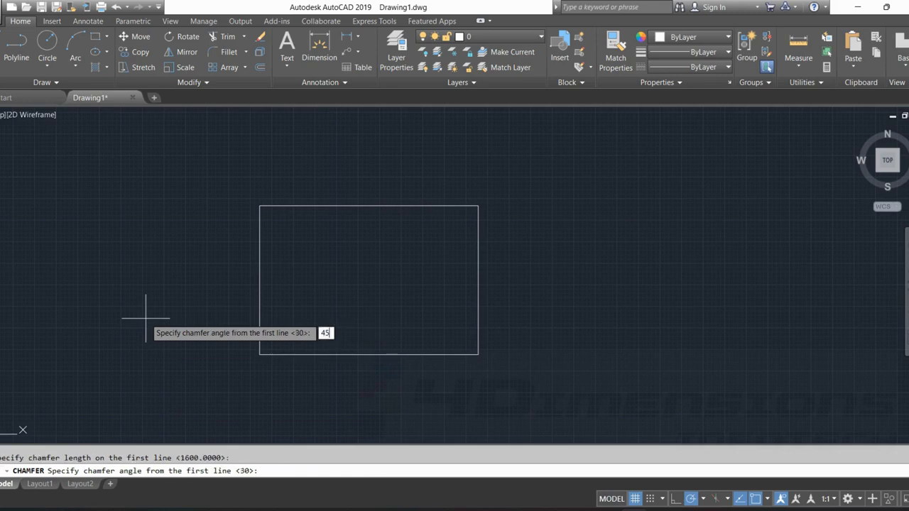
key("Return")
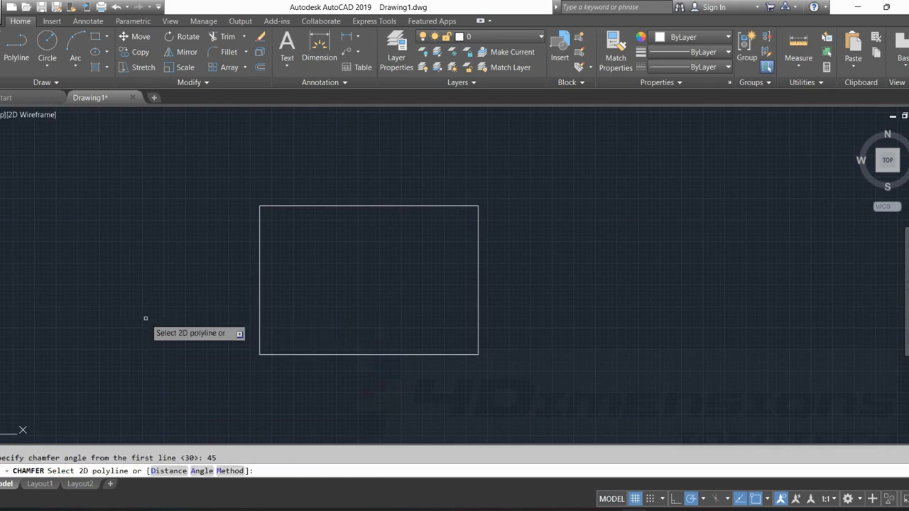
left_click(380, 205)
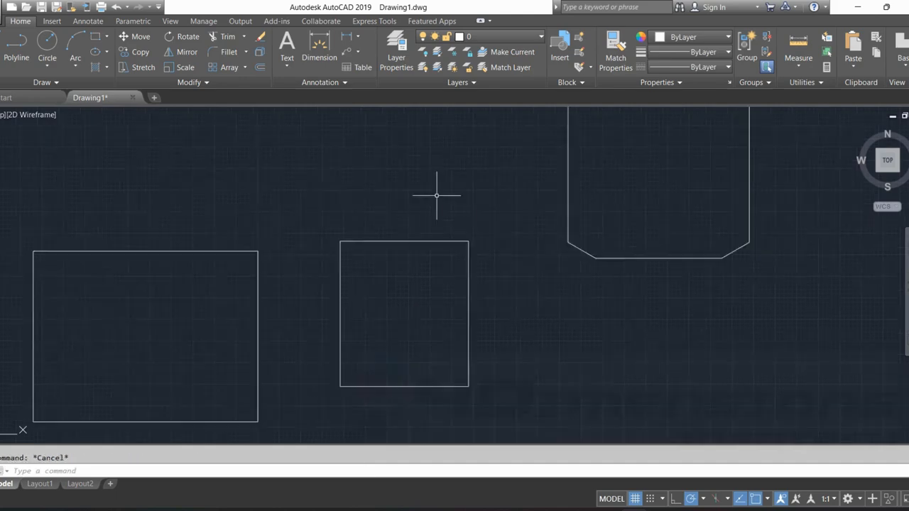
Chamfer all corners of the nearly square middle rectangle using the Polyline and Angle options, accepting length 1600 and angle 30.
type("cha")
key("Return")
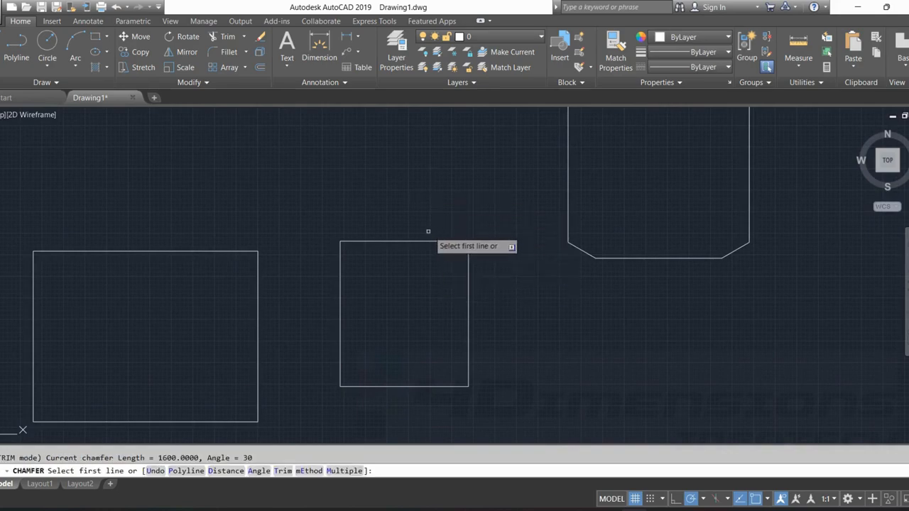
left_click(186, 470)
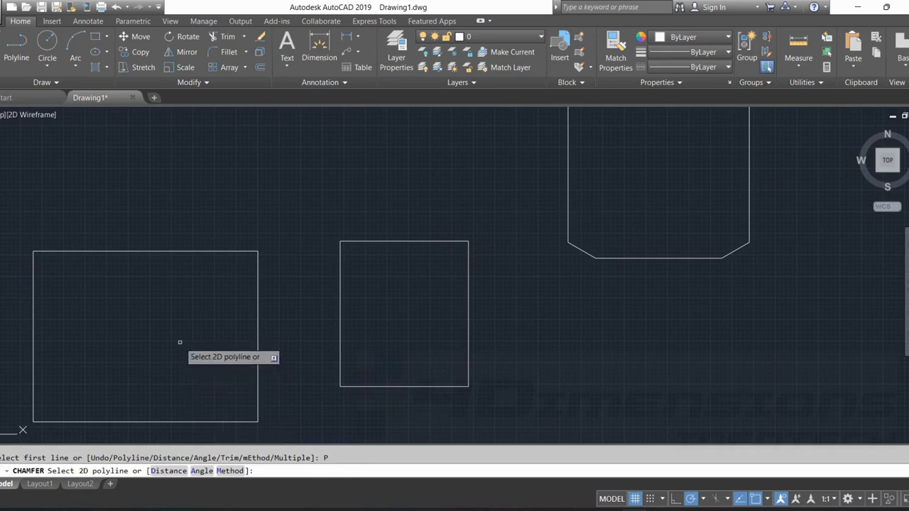
type("A")
key("Return")
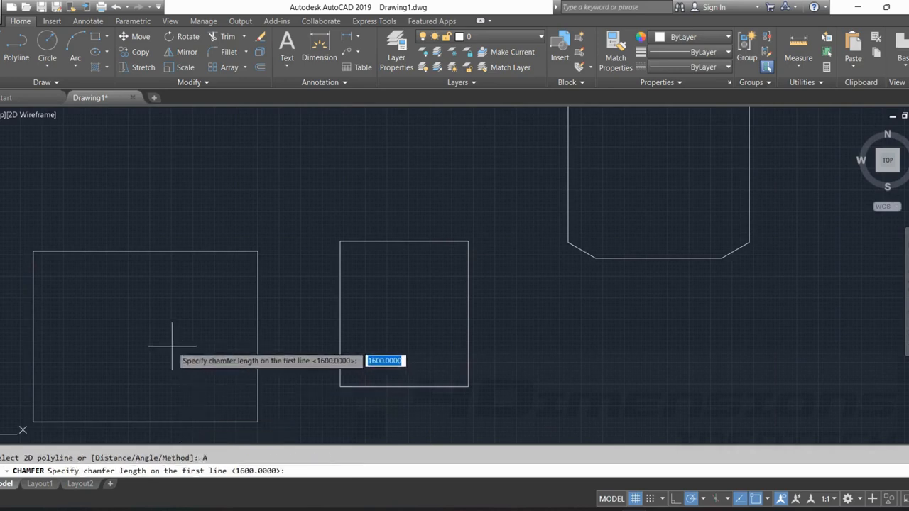
key("Return")
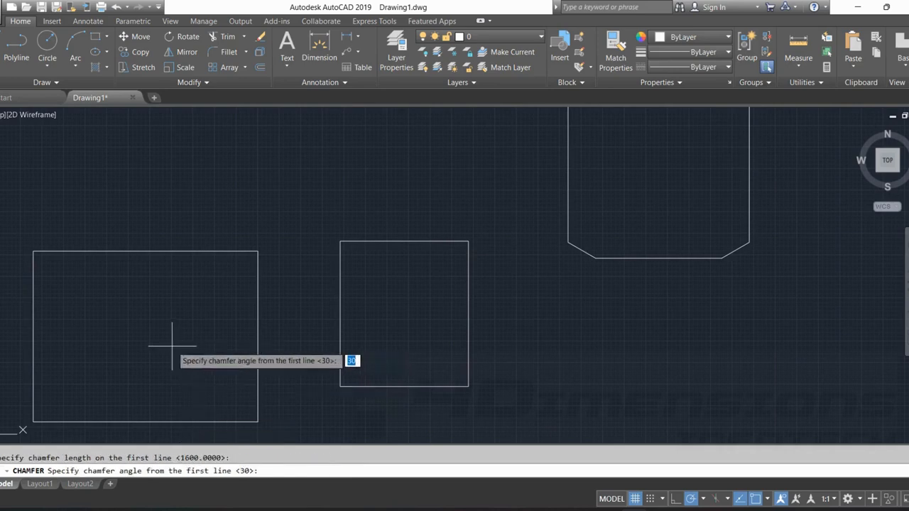
key("Return")
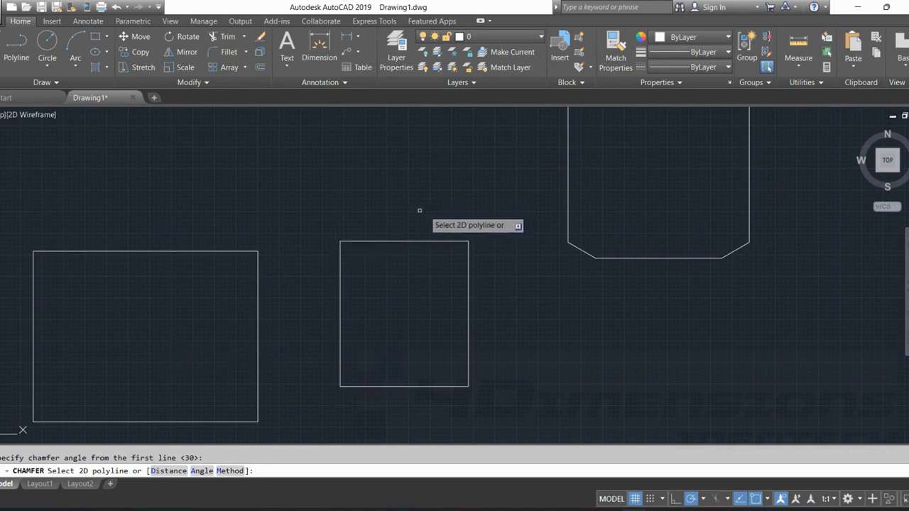
left_click(405, 242)
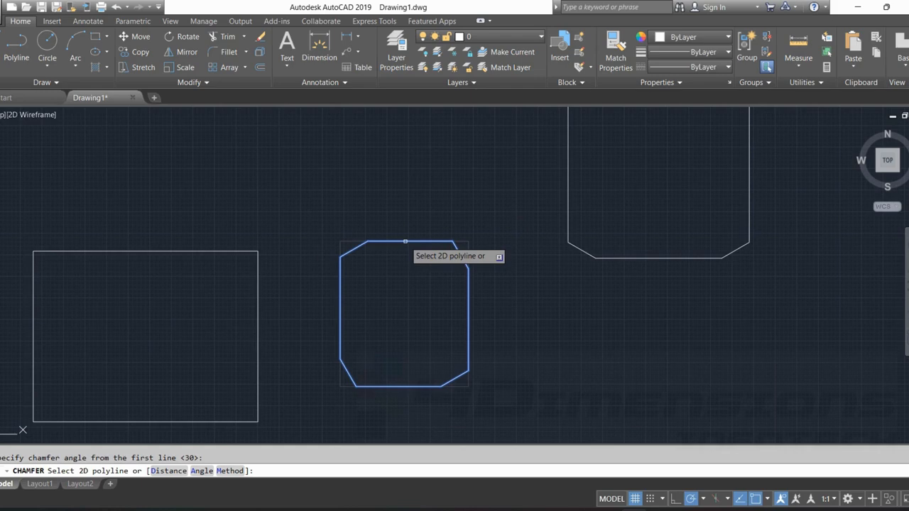
left_click(404, 241)
key("Escape")
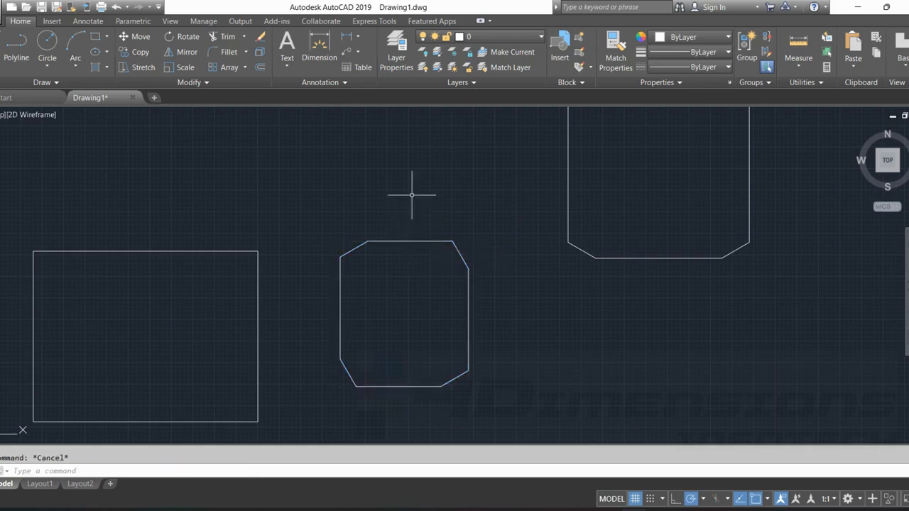